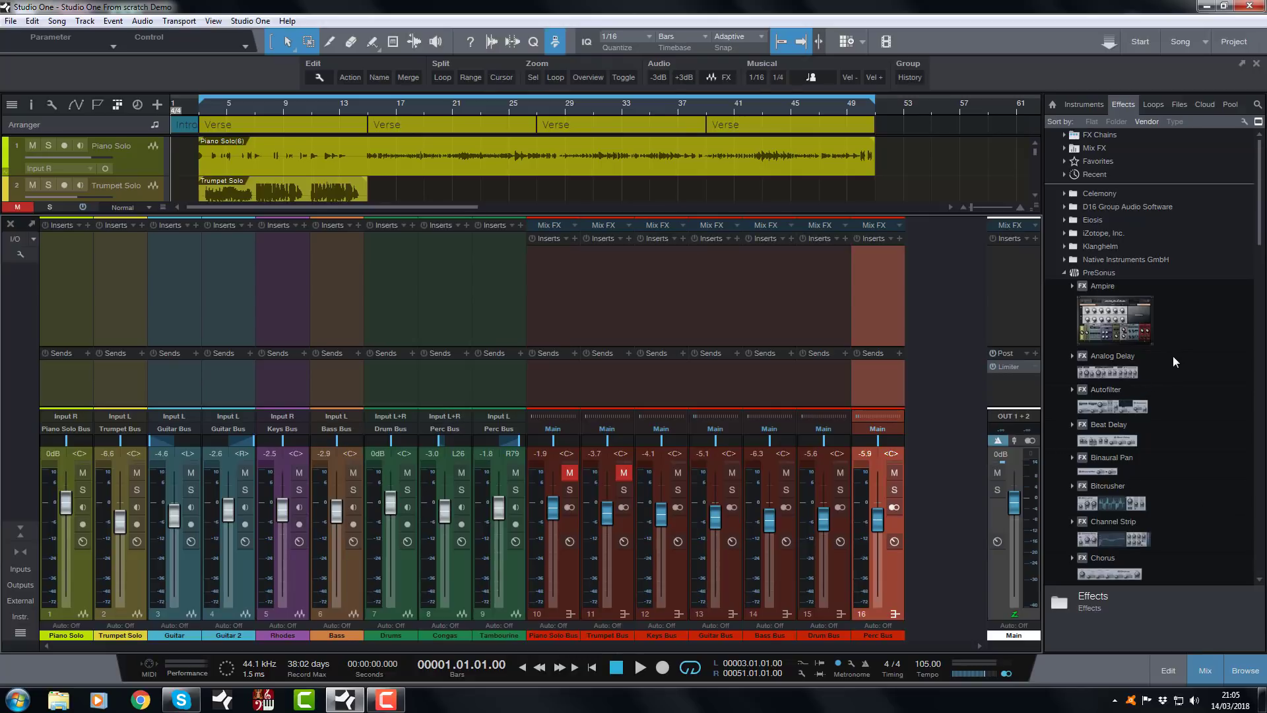
- Hide the browser with the effects list and show it again
scroll(1168, 398, down, 4)
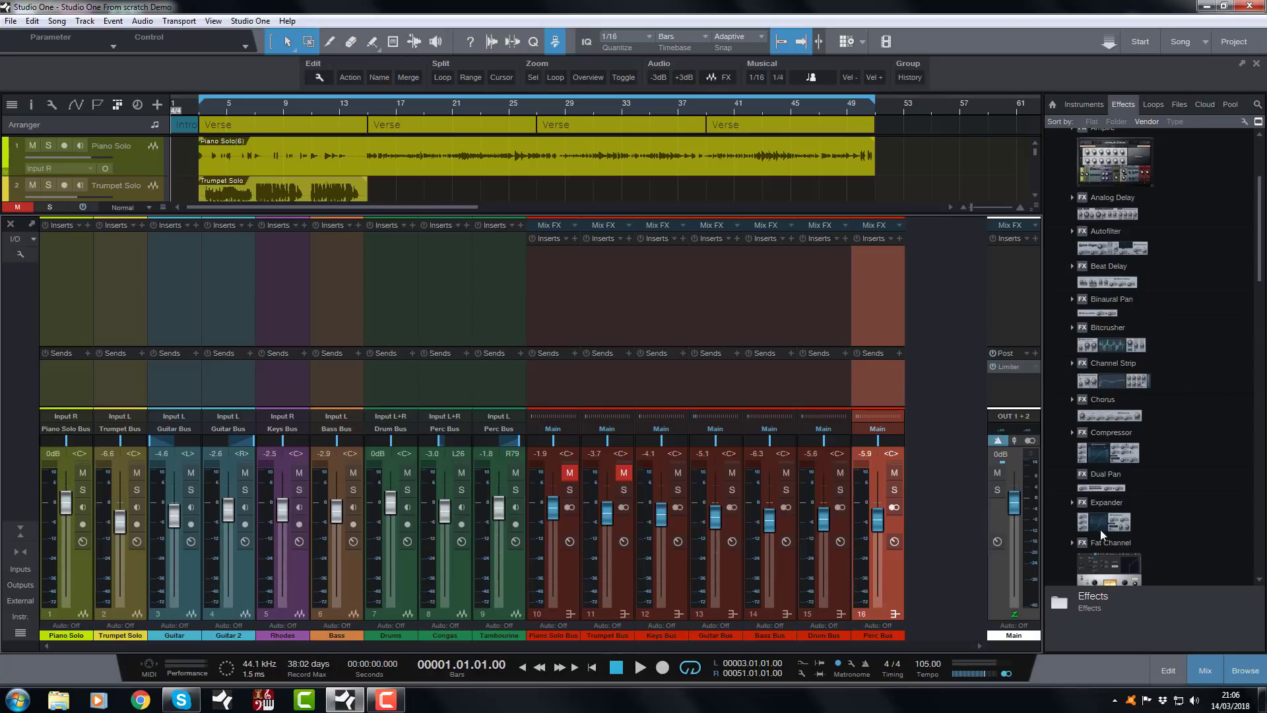
click(1249, 667)
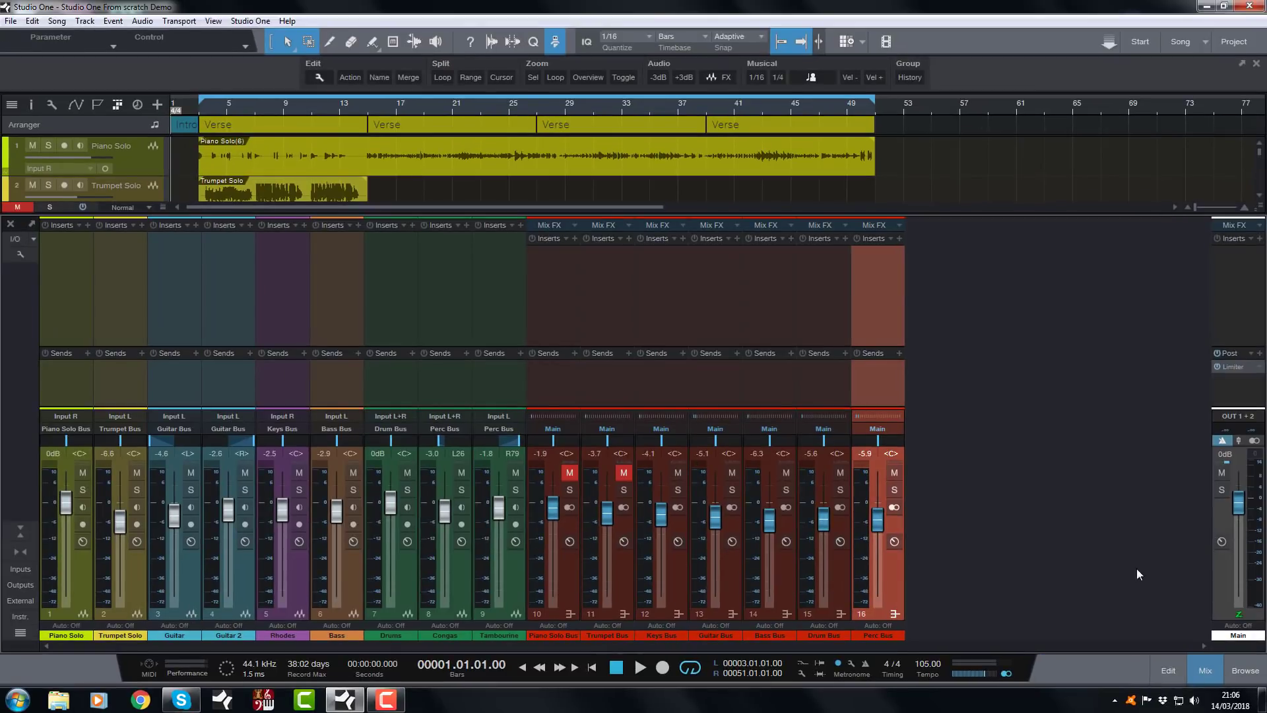
click(1248, 672)
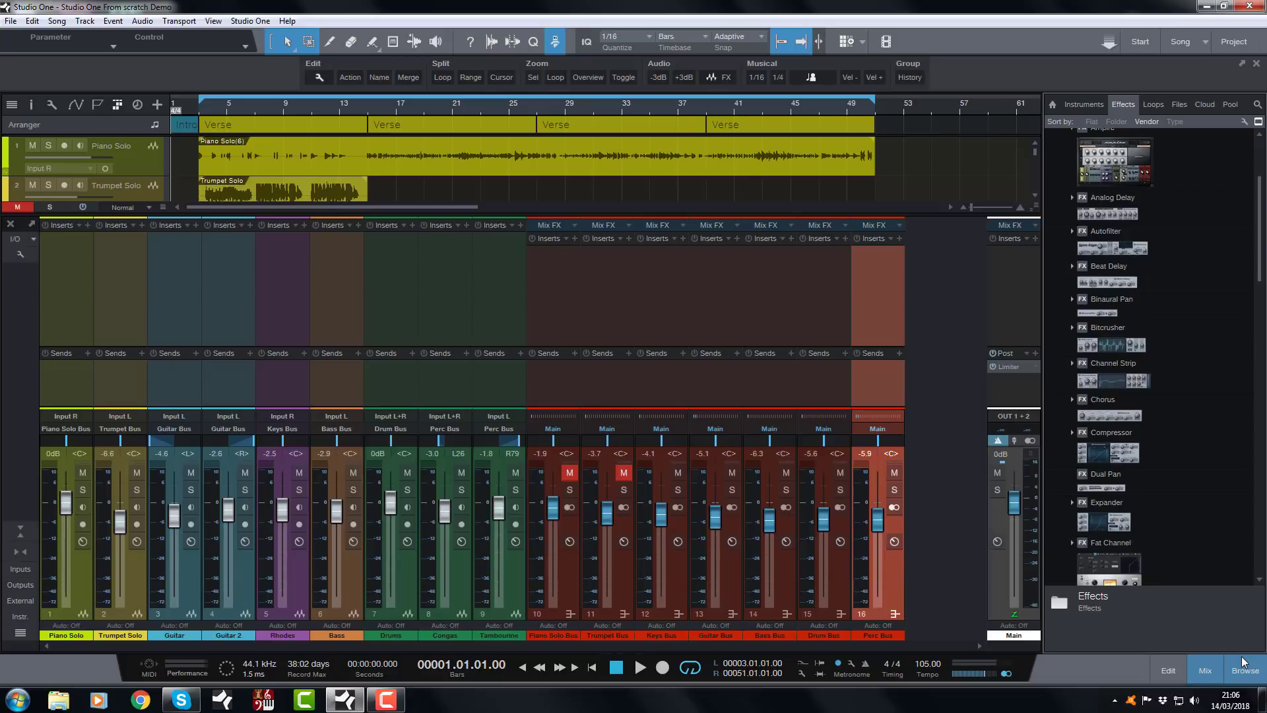
click(1243, 662)
click(1244, 662)
click(1244, 662)
click(1243, 662)
click(1243, 662)
click(1243, 662)
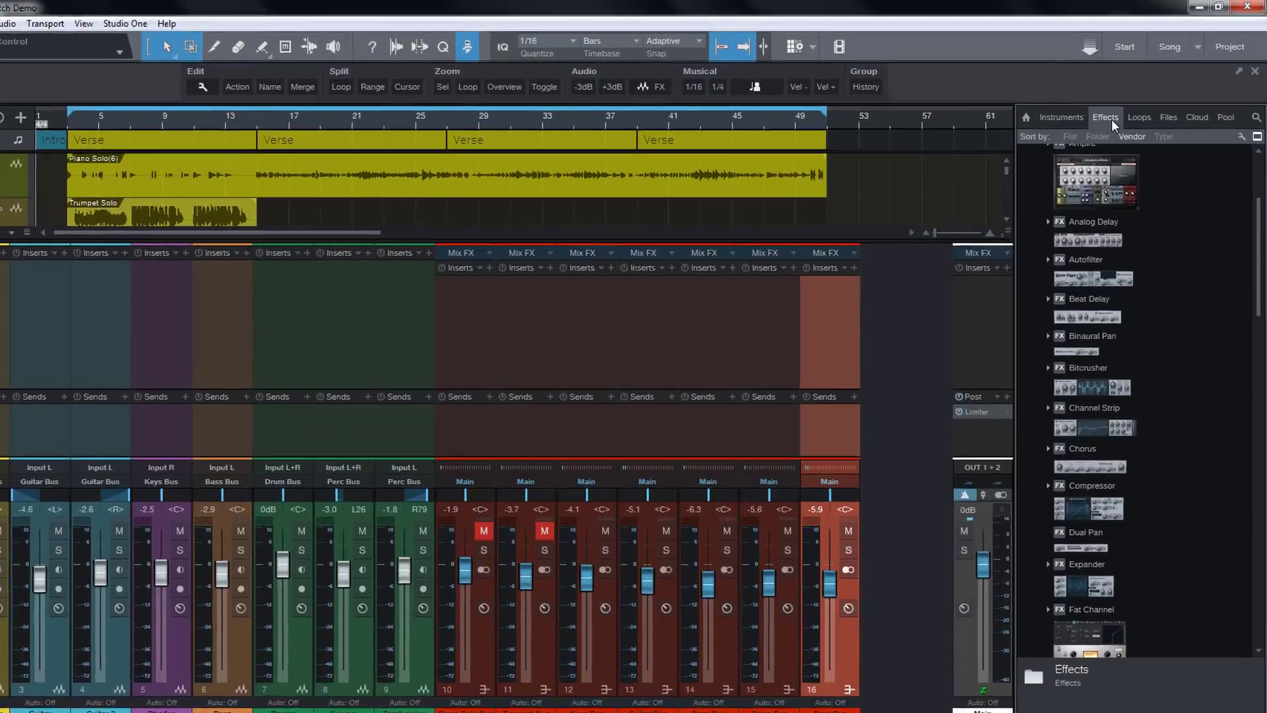
- Find Pro EQ among the PreSonus effects and insert it on the Perc Bus channel
scroll(1011, 368, down, 8)
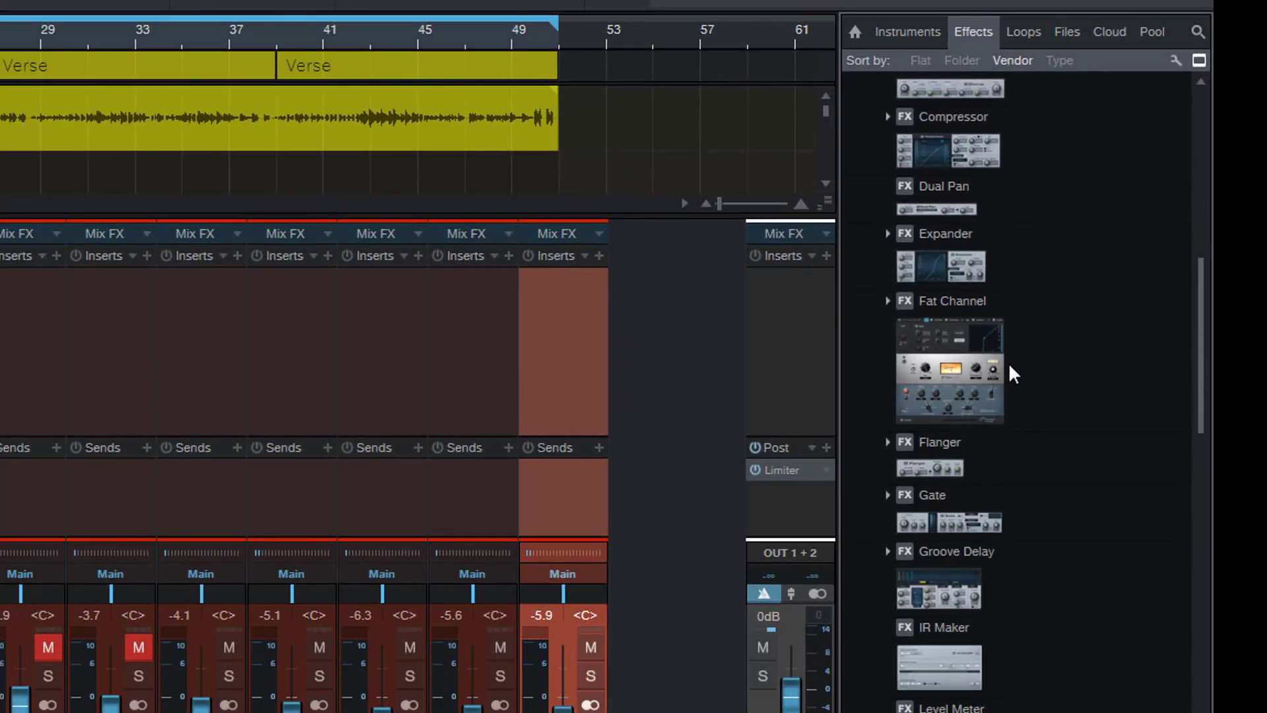
scroll(1011, 368, down, 10)
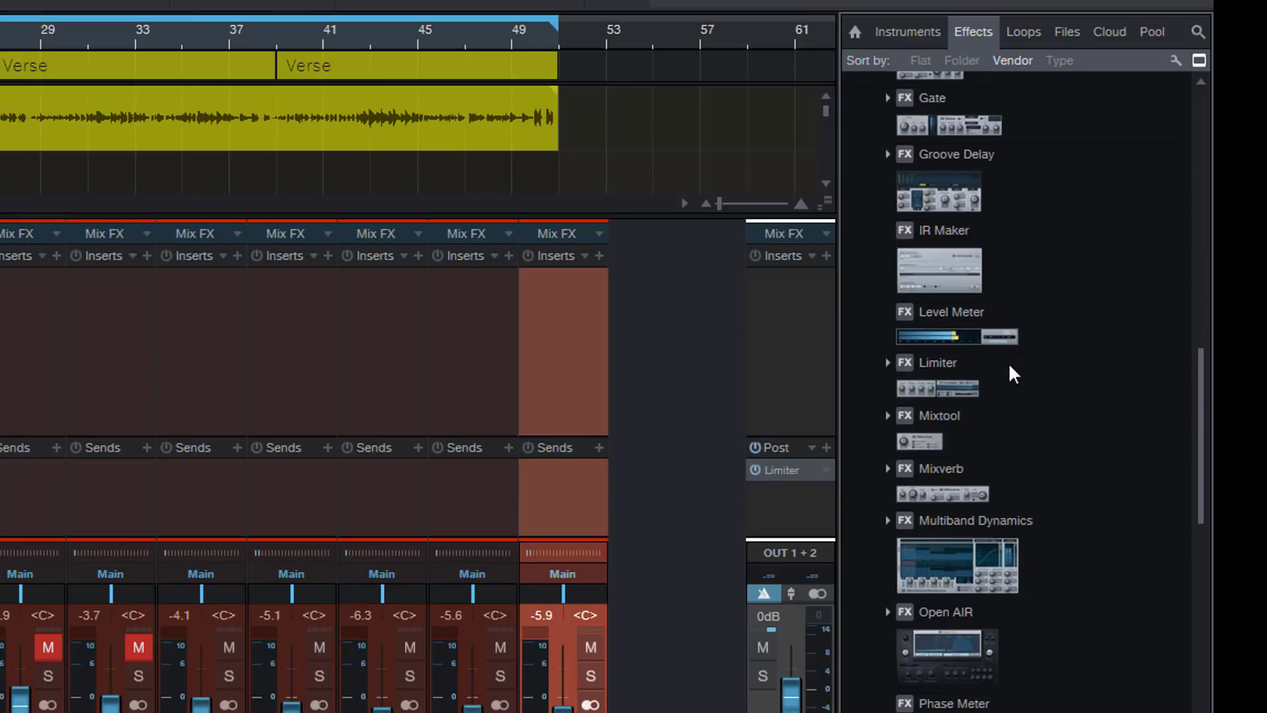
scroll(1010, 367, down, 6)
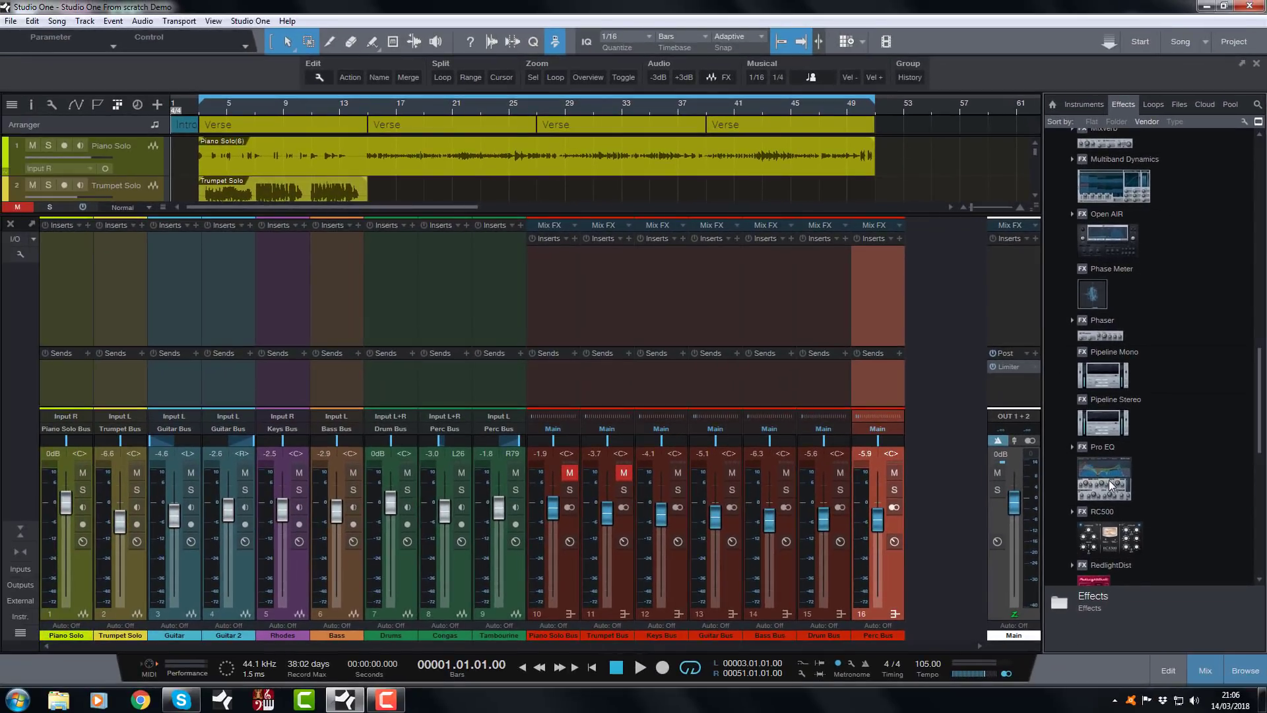
drag(1109, 480, 870, 303)
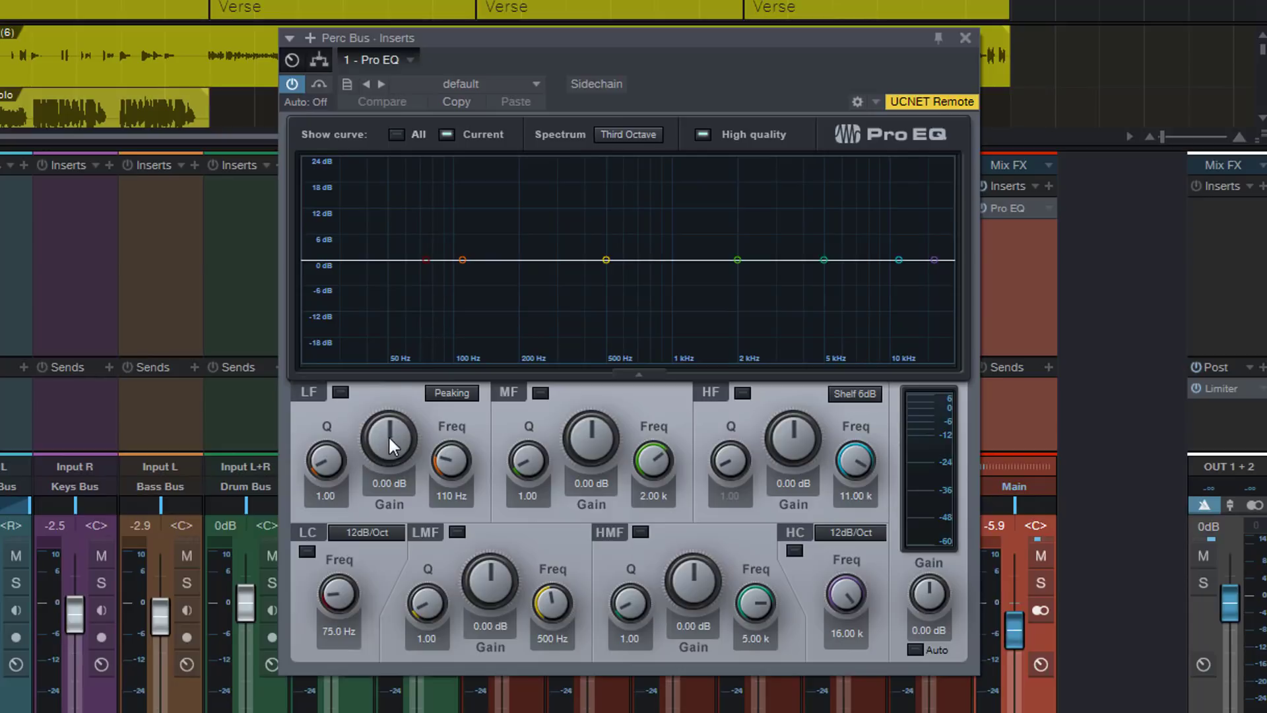
- Shape the Pro EQ's LF band with a 103 Hz frequency, a 9.84 dB gain and a Q of 24.00
drag(388, 435, 455, 490)
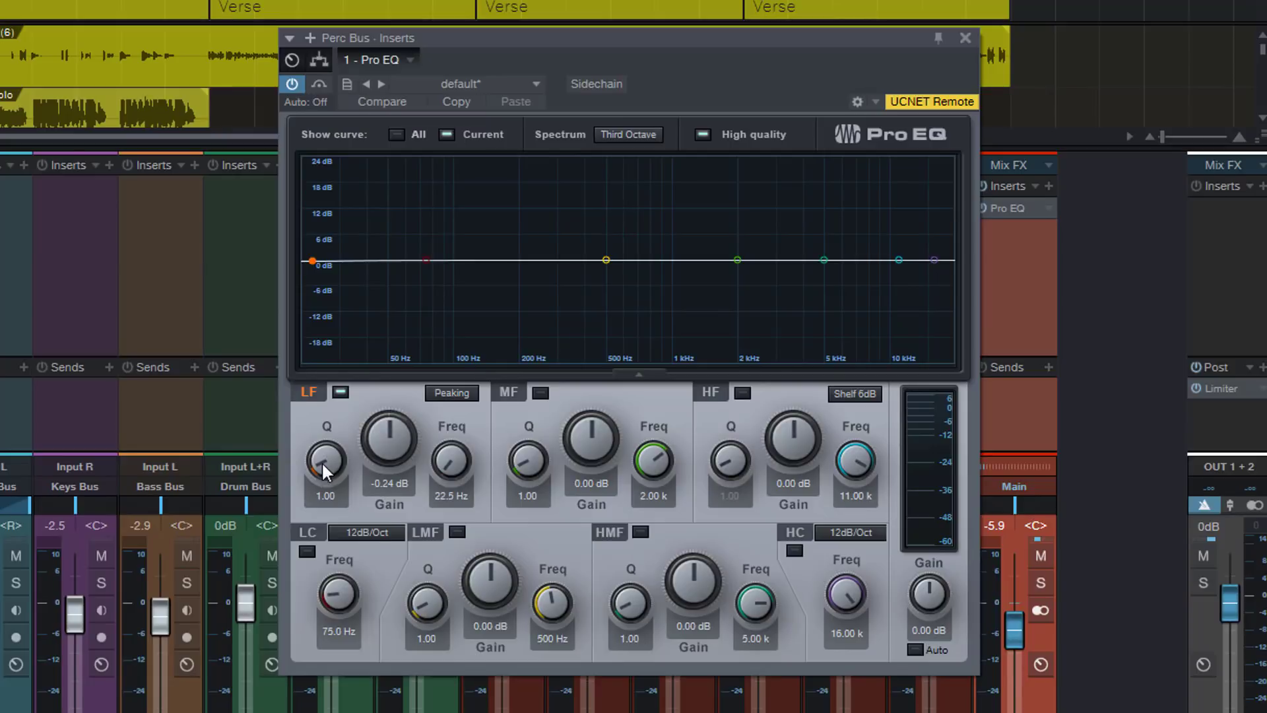
drag(457, 466, 466, 426)
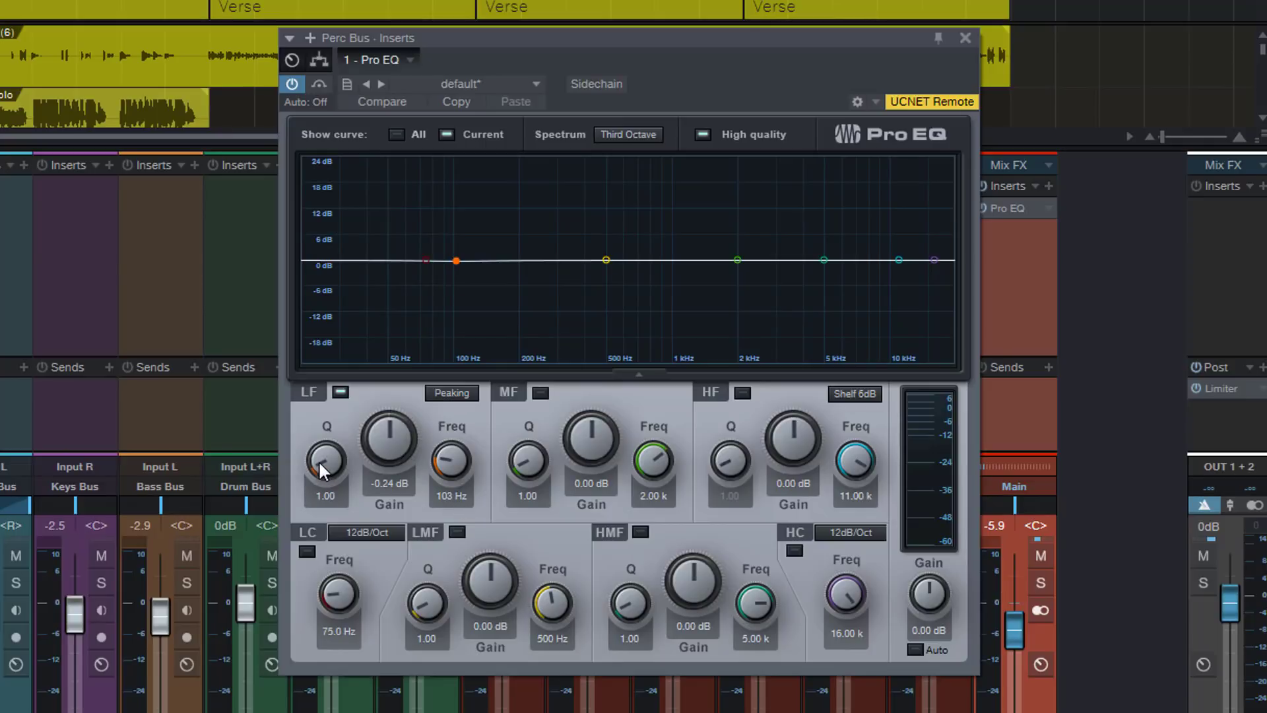
drag(318, 461, 437, 355)
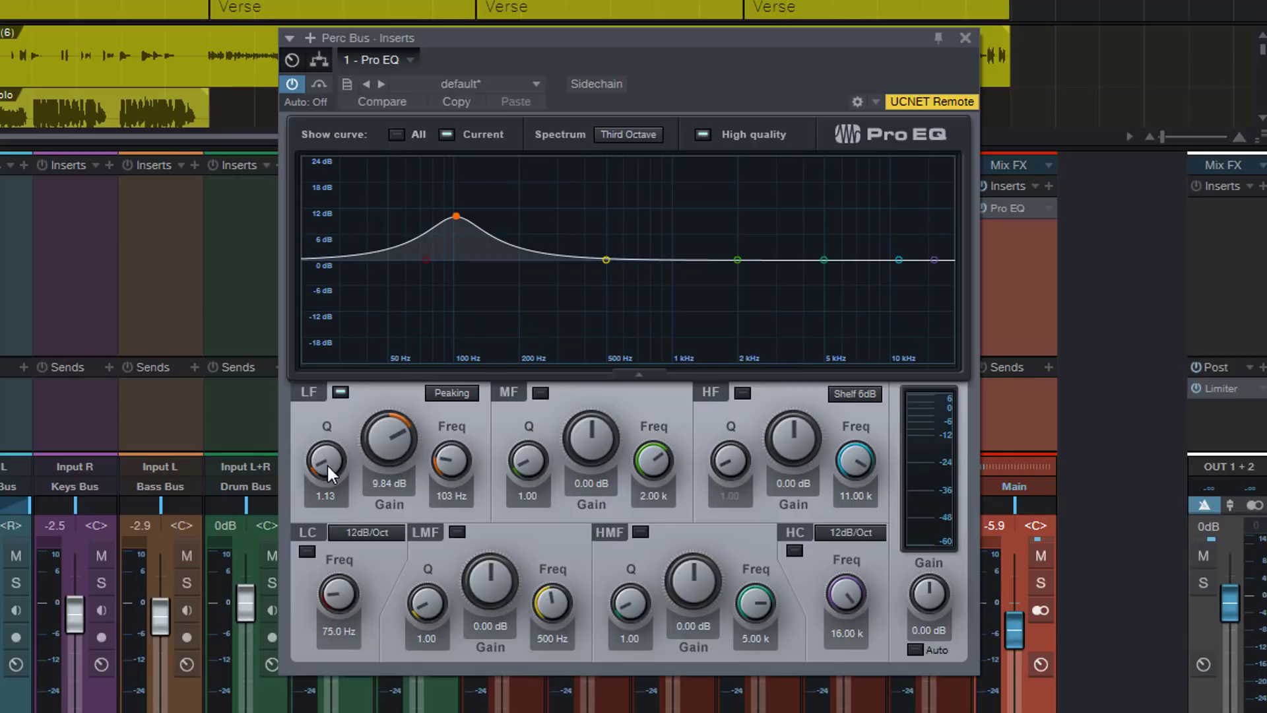
drag(325, 462, 401, 325)
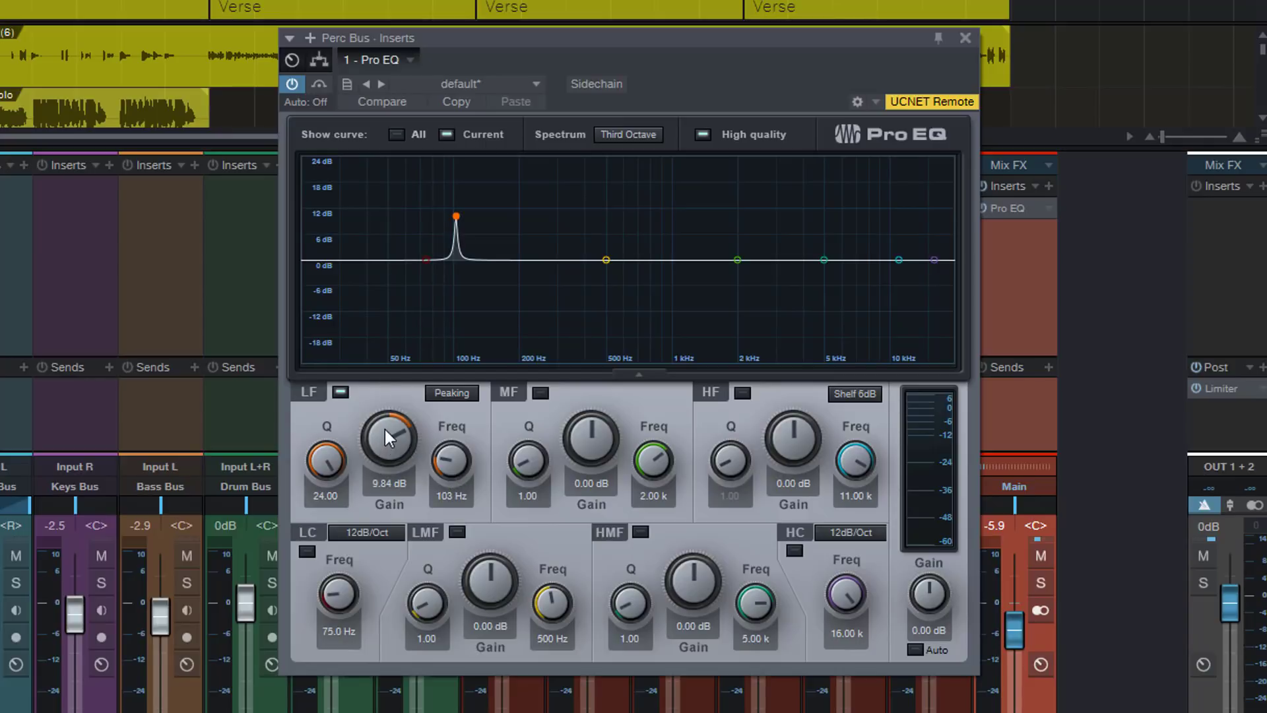
- Set the LF band's Q to 1.74, boost its gain to 23.28 dB and bring the gain back to 0.24 dB
drag(386, 429, 403, 489)
drag(315, 471, 357, 659)
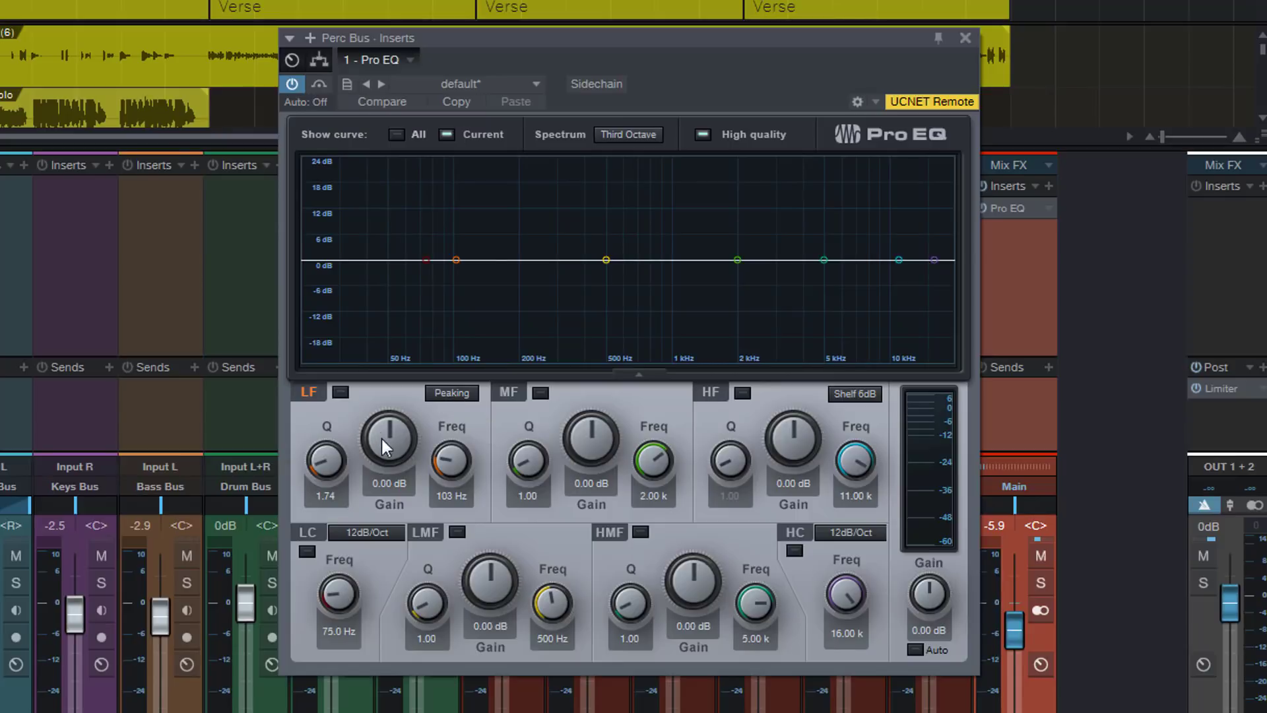
drag(382, 438, 402, 371)
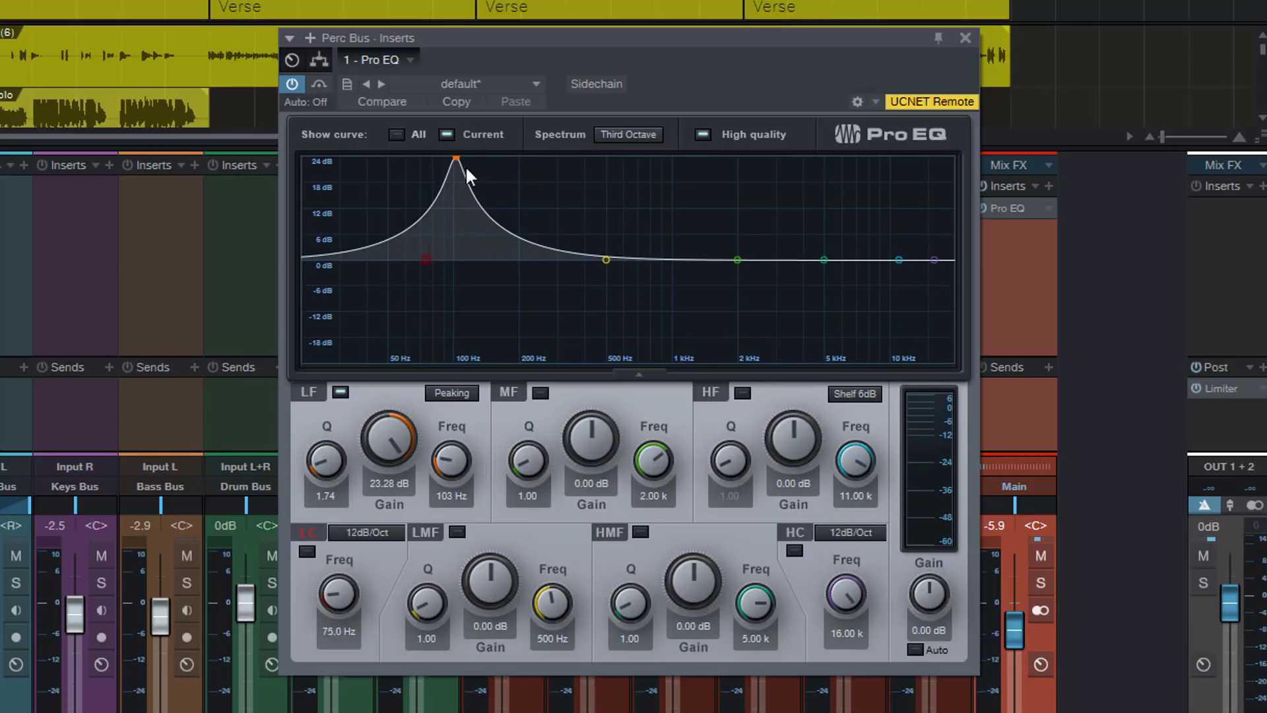
drag(383, 429, 388, 534)
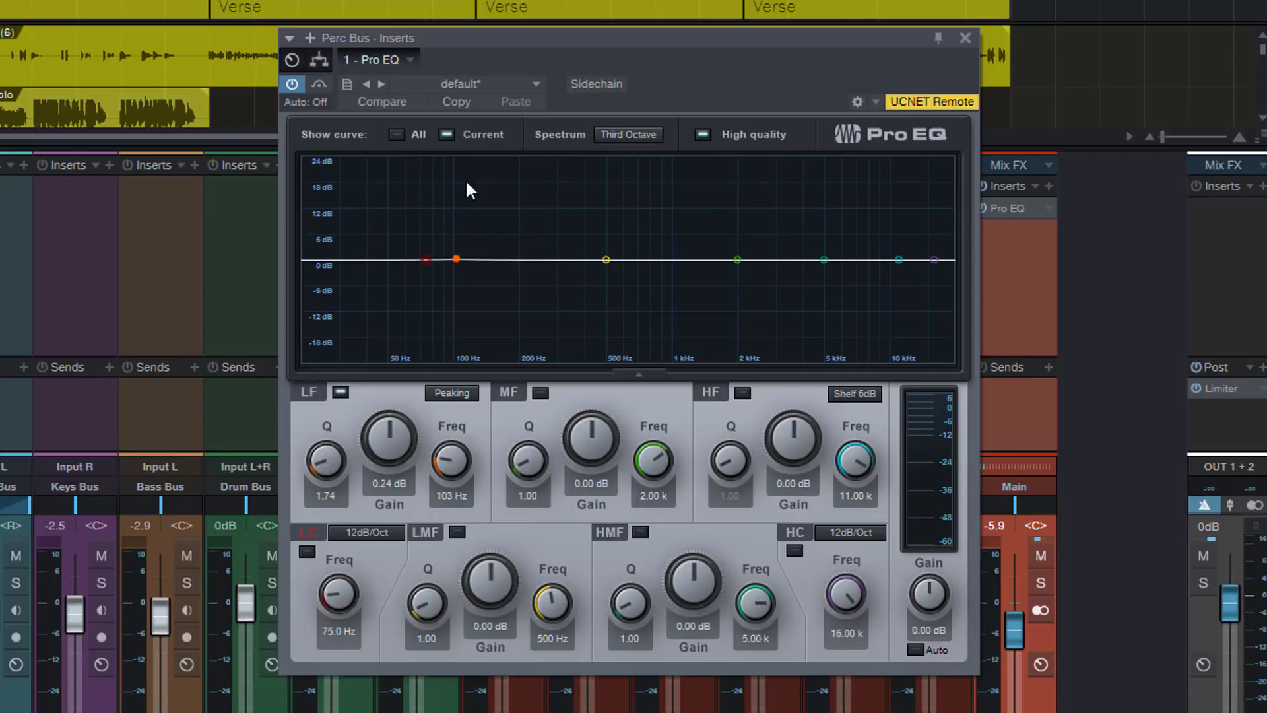
- Switch the LF band to Shelf 12dB, boost its gain to 13.92 dB and return the gain to 0.24 dB
click(450, 393)
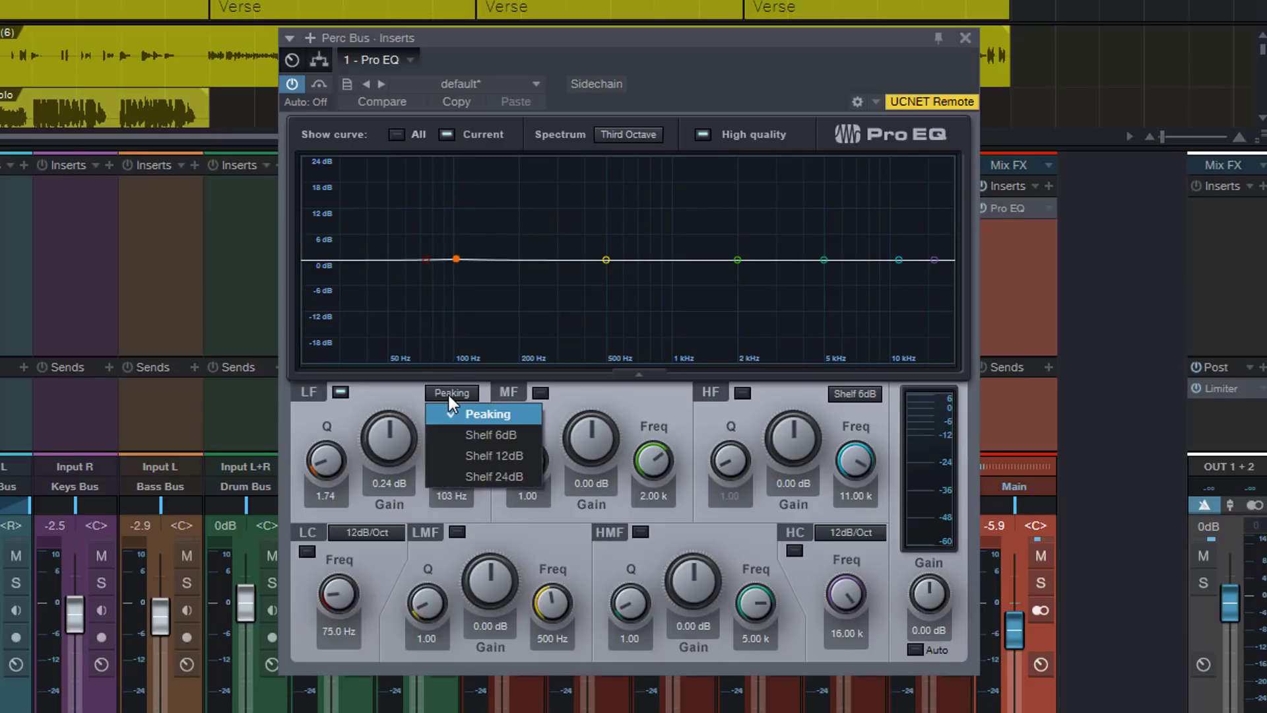
click(465, 458)
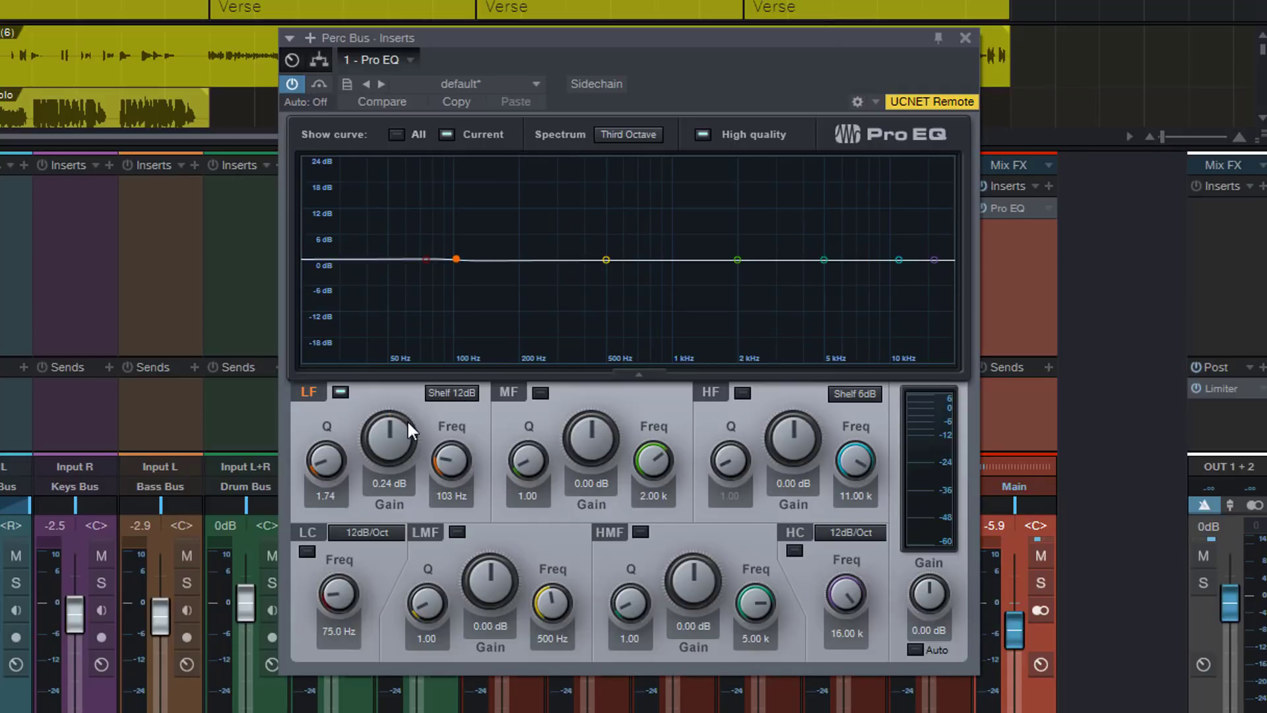
drag(381, 440, 396, 395)
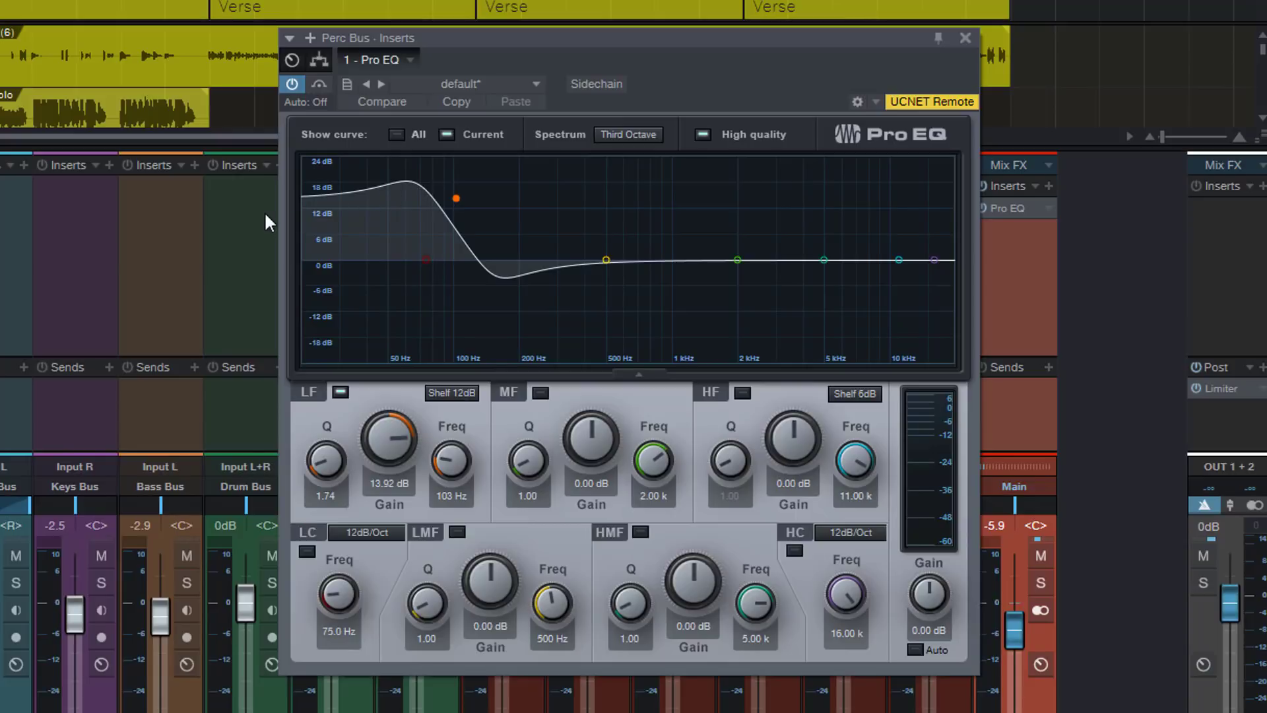
drag(382, 431, 403, 491)
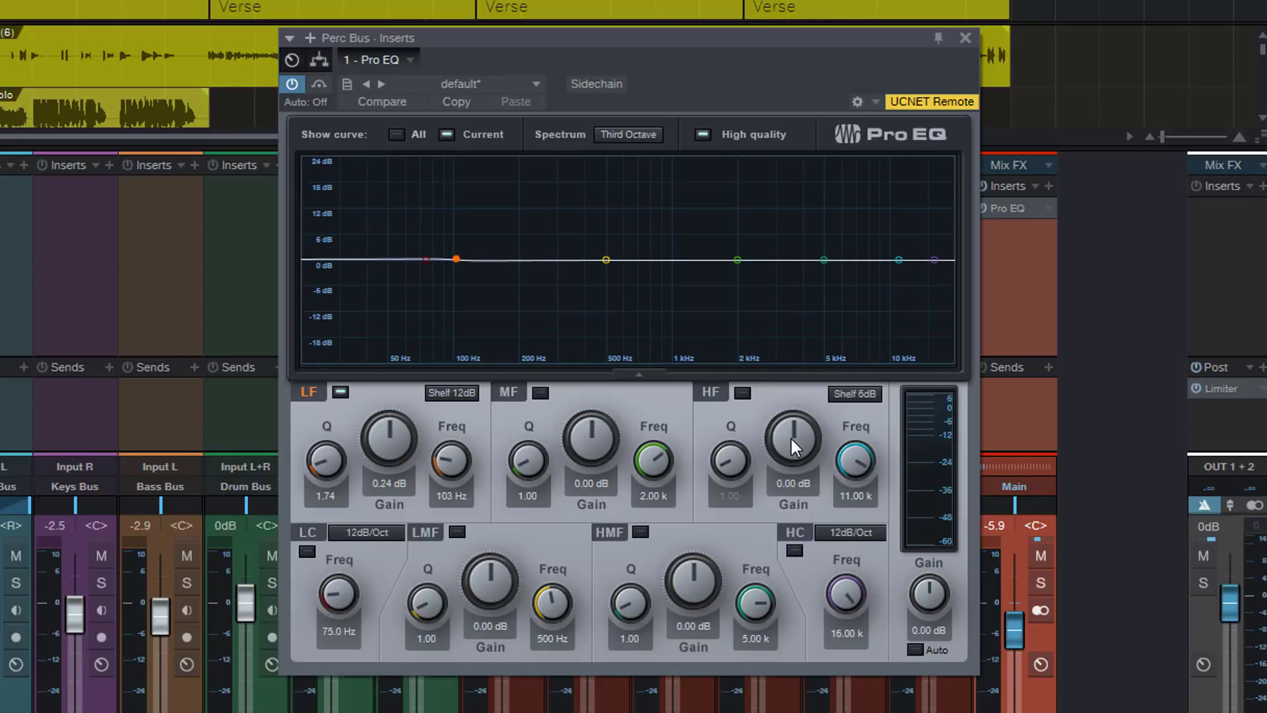
- Try changing the HF band's gain and return it to 0.00 dB
drag(790, 438, 809, 398)
drag(809, 400, 798, 427)
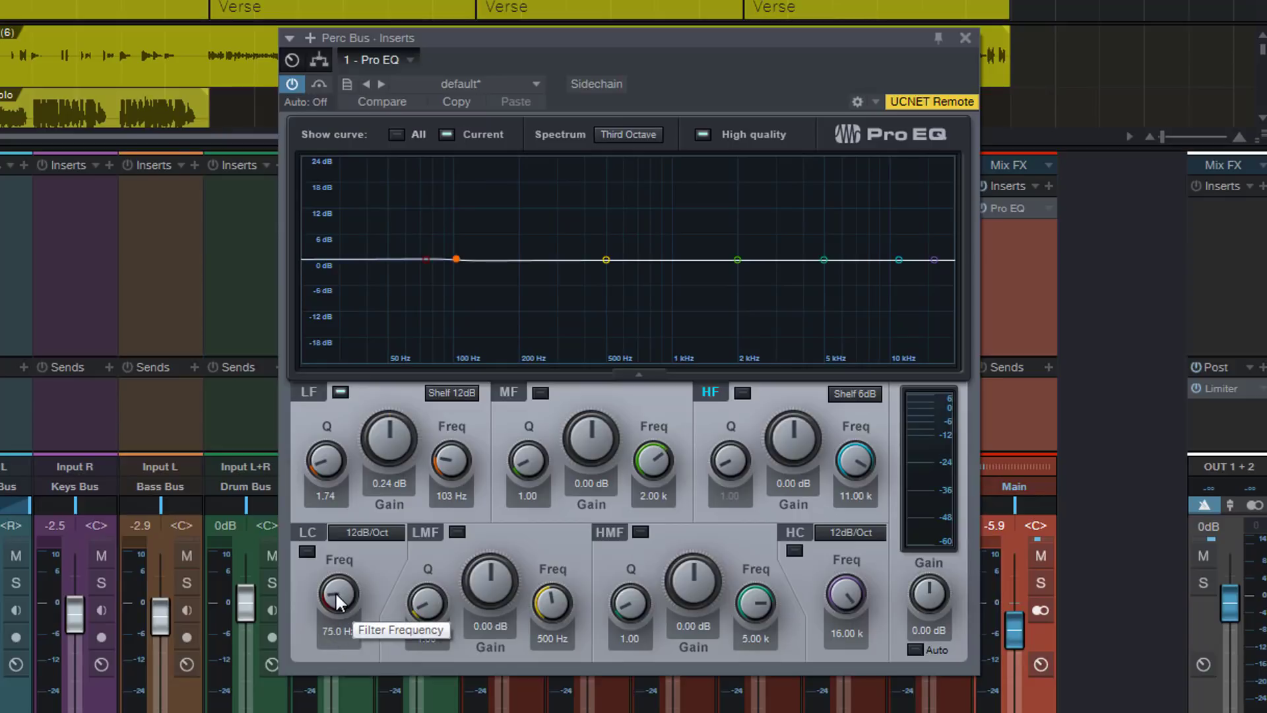
- Enable the Pro EQ's low cut filter and set its frequency to 72.5 Hz
click(307, 551)
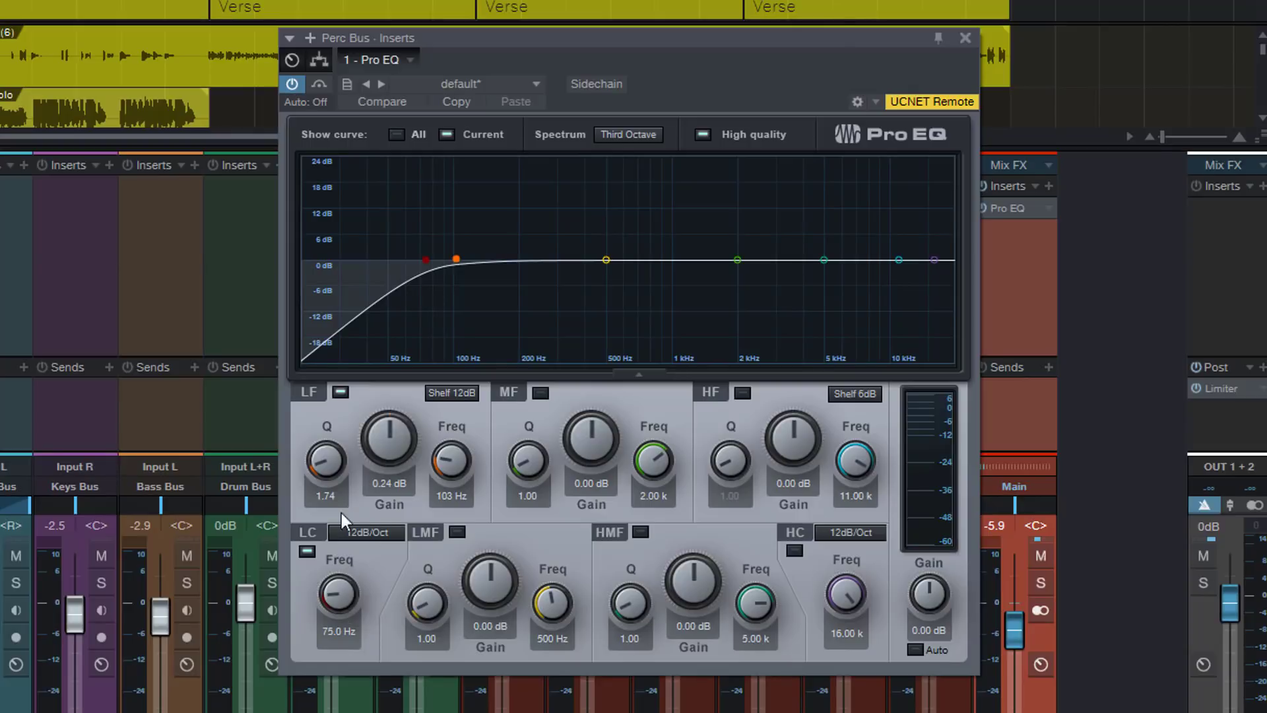
drag(330, 600, 355, 621)
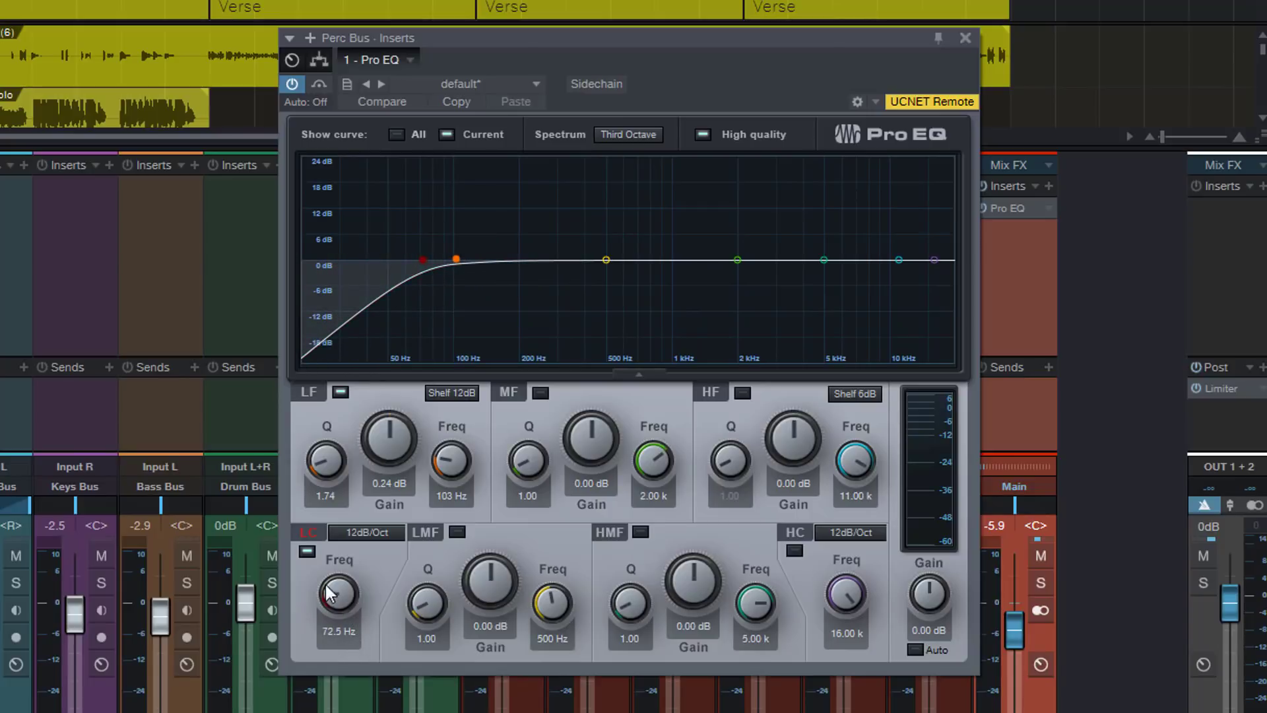
- Try the low cut filter's 6dB/Oct and 48dB/Oct slopes, and return it to 12dB/Oct
click(364, 534)
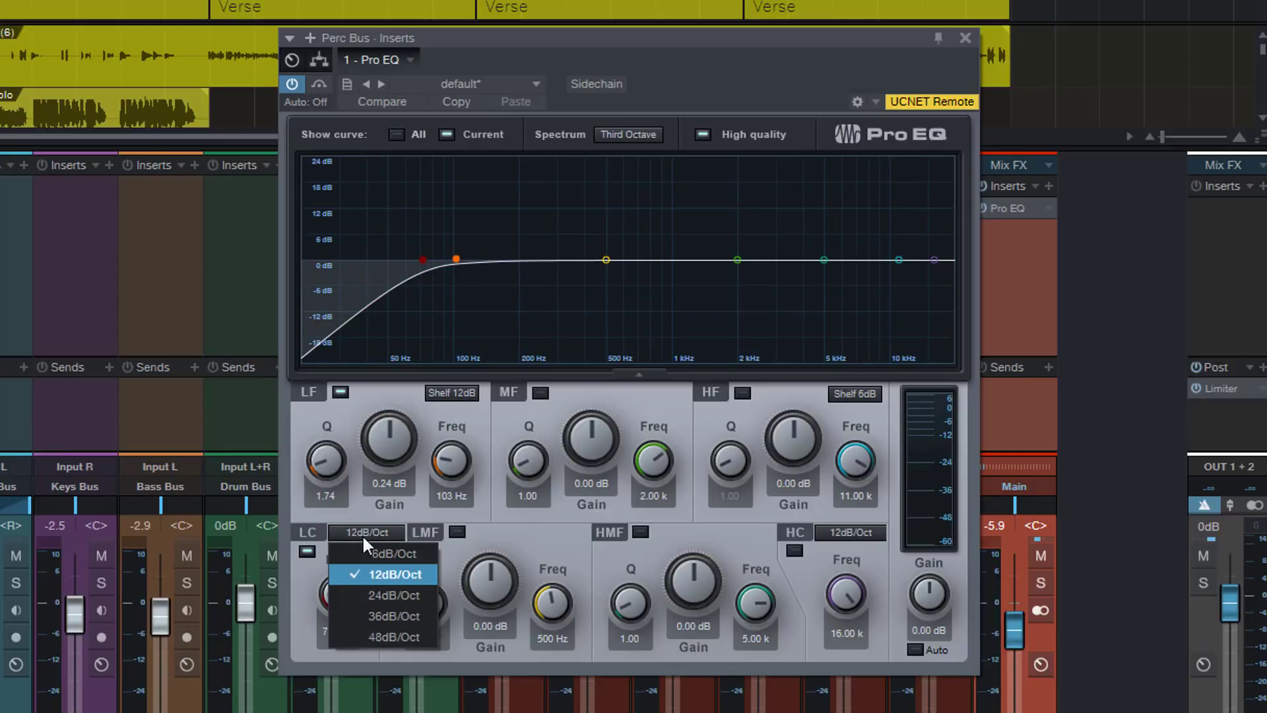
click(365, 552)
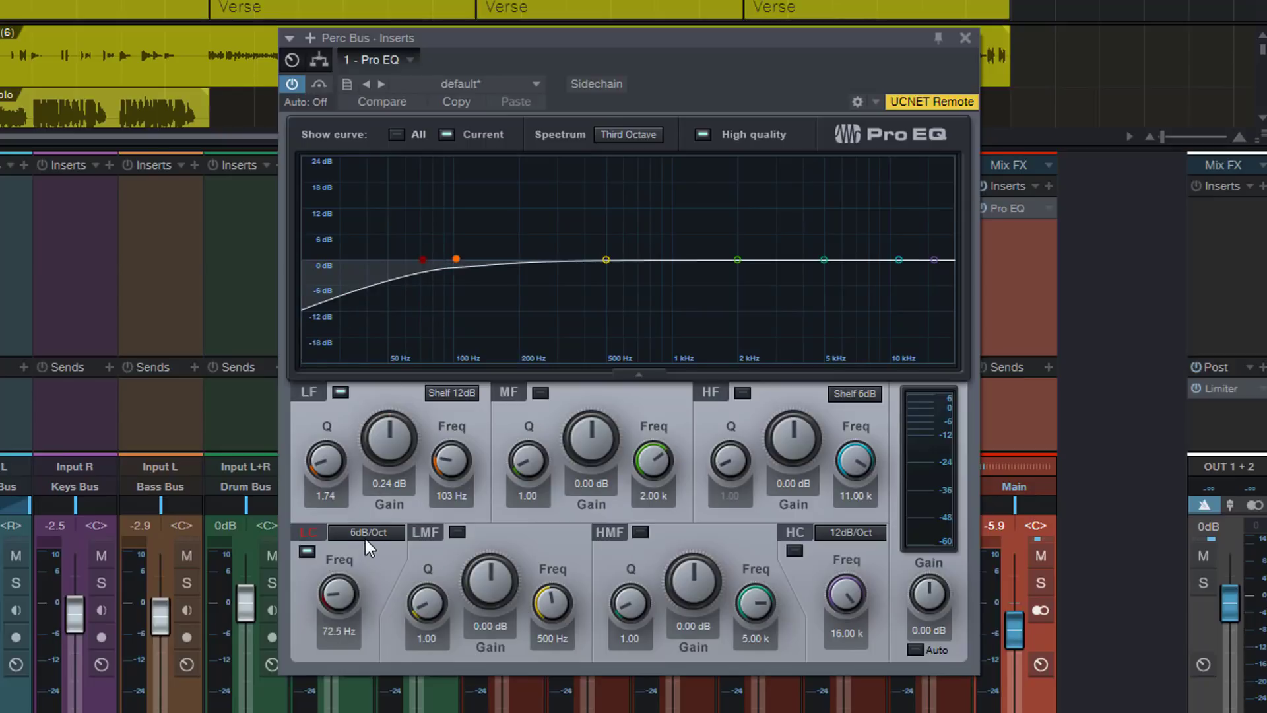
click(372, 534)
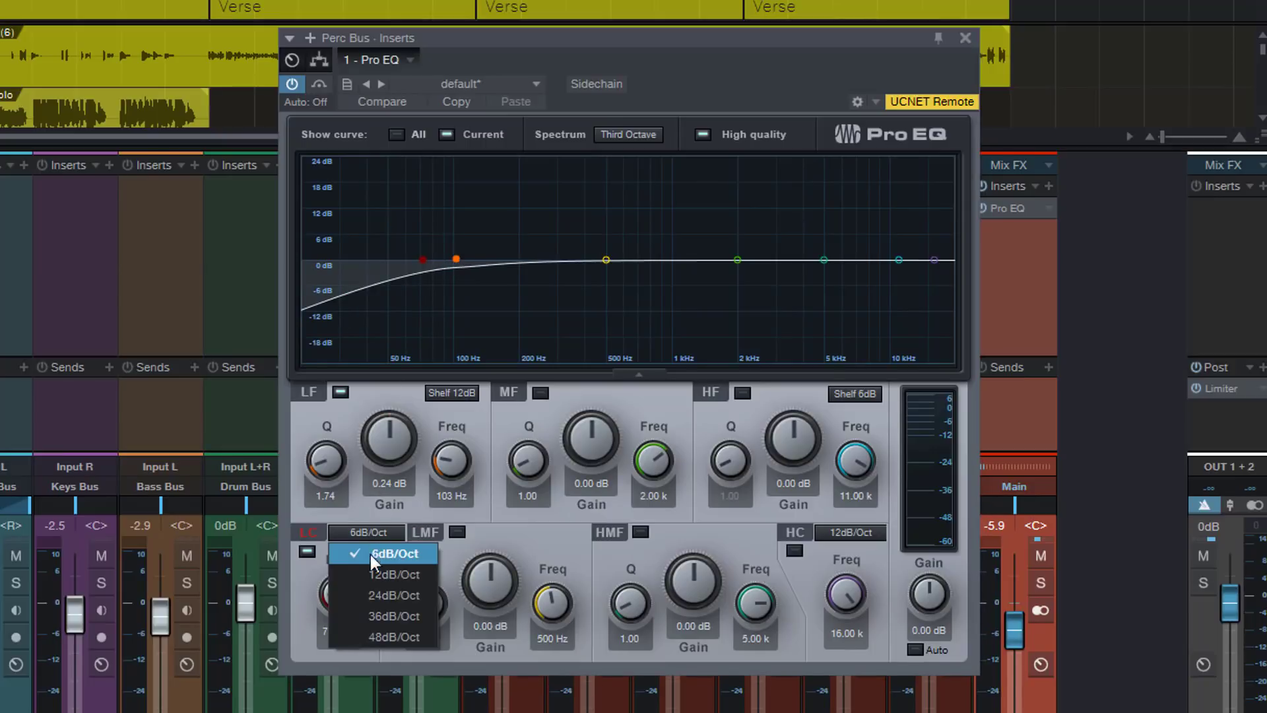
click(369, 639)
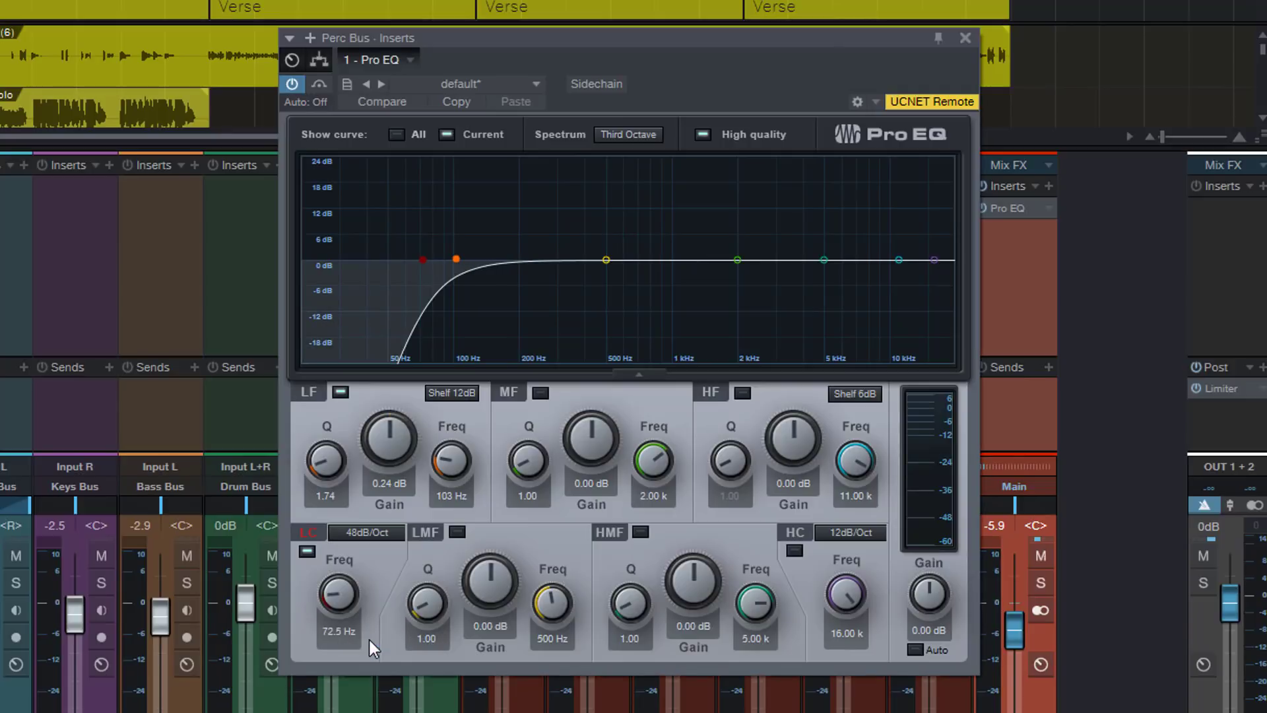
click(370, 536)
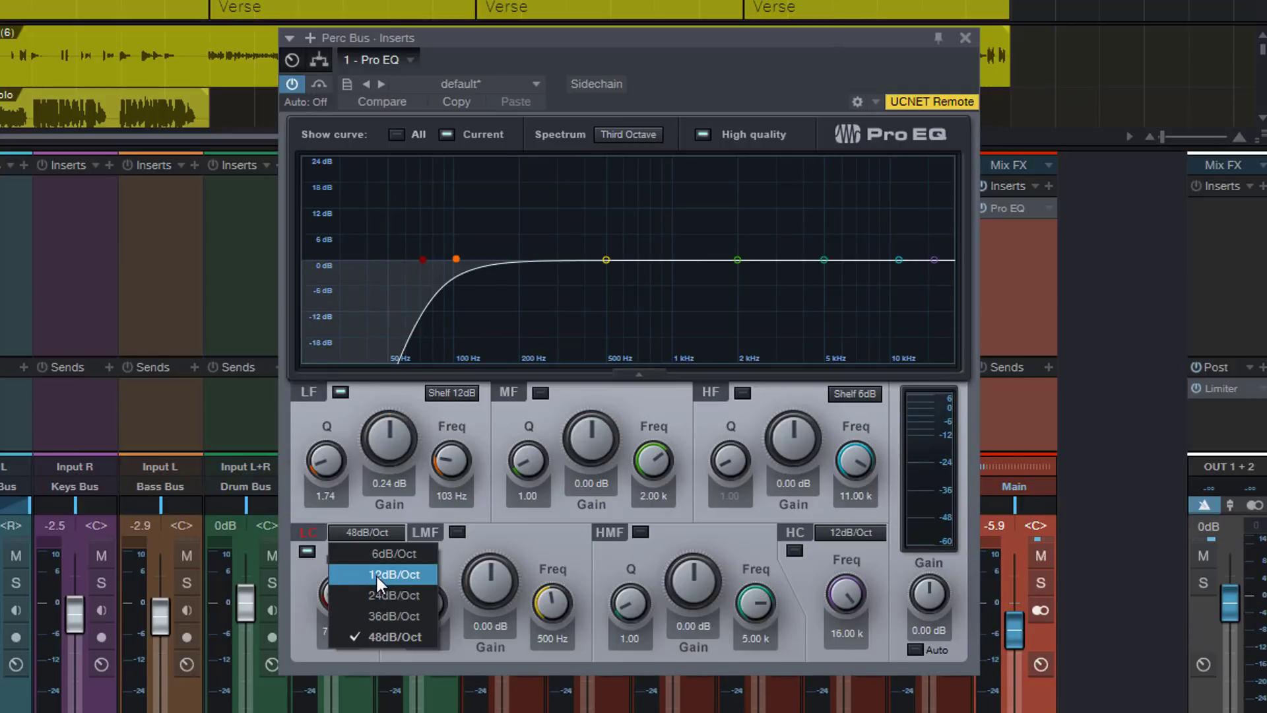
click(376, 575)
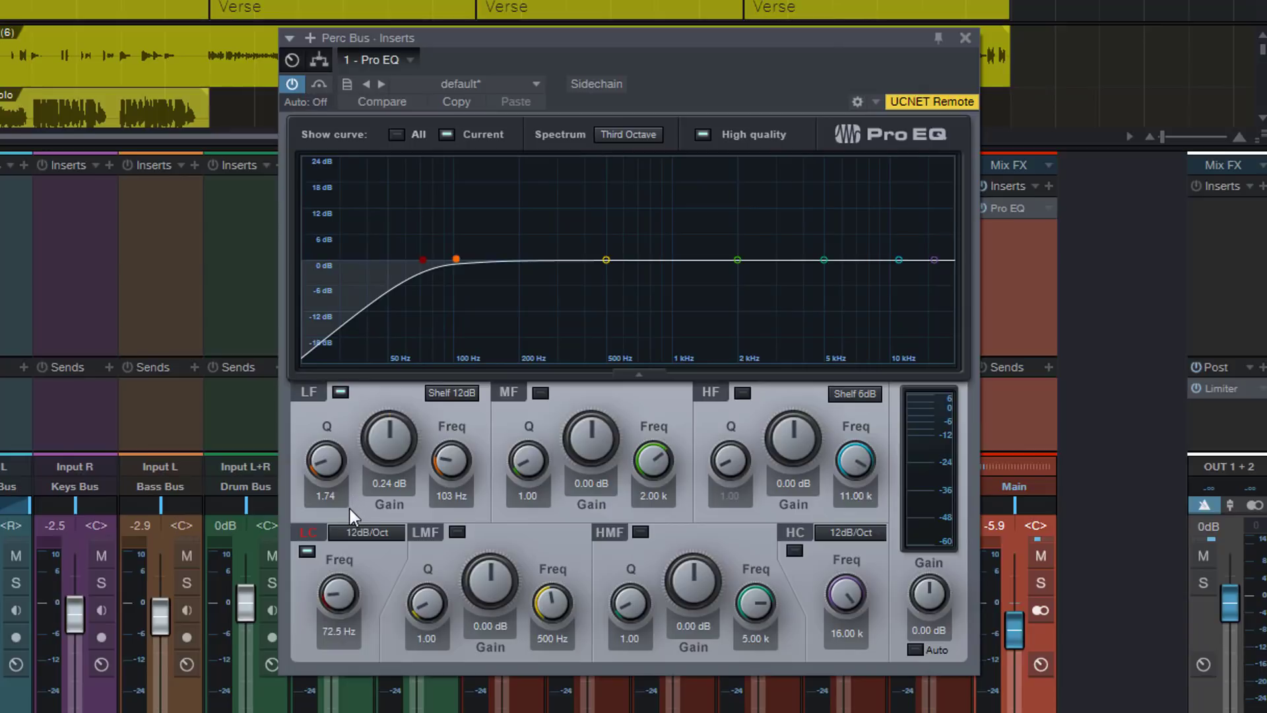
- Enable the high cut filter, turn both the low cut and high cut filters off, and close the Pro EQ
click(796, 551)
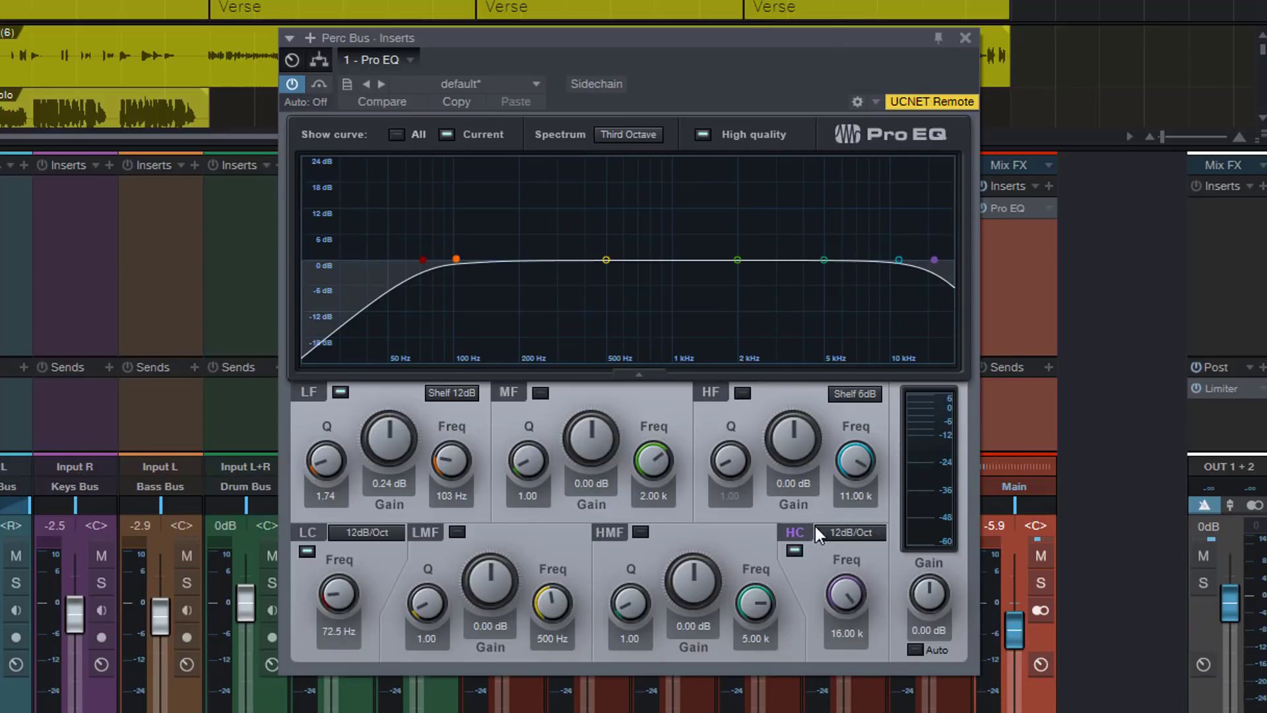
click(852, 382)
click(307, 551)
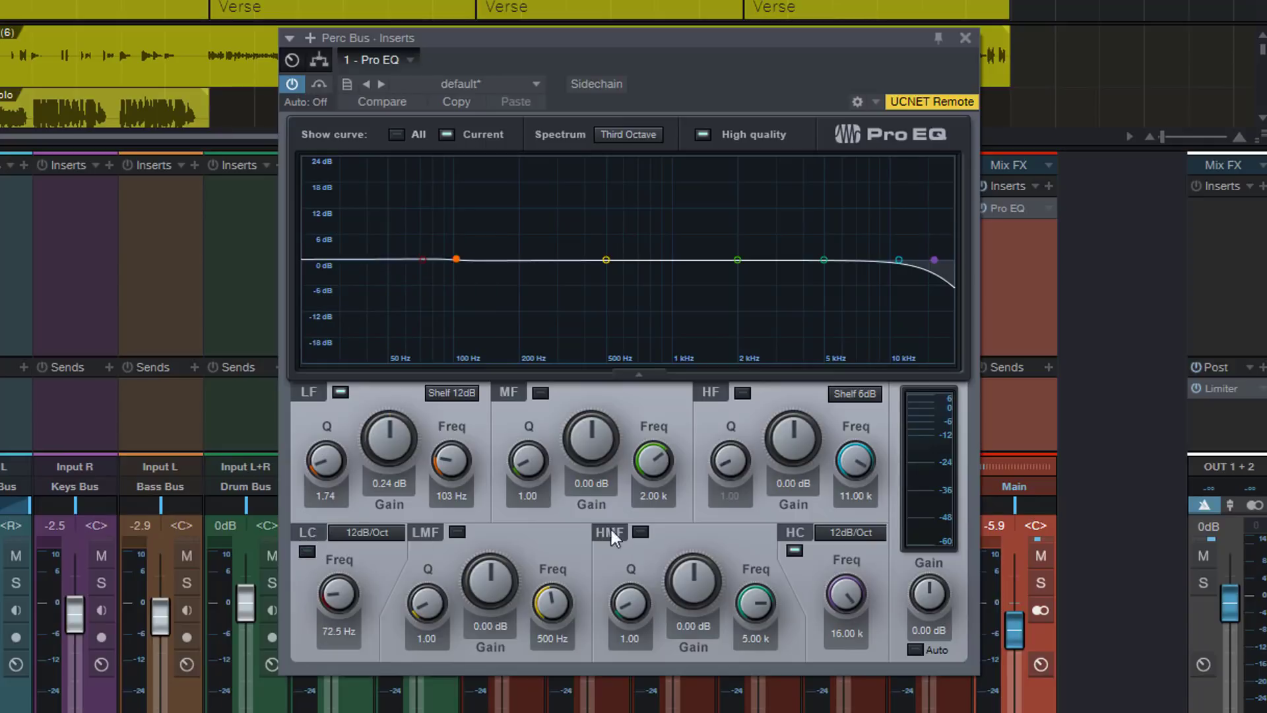
click(794, 551)
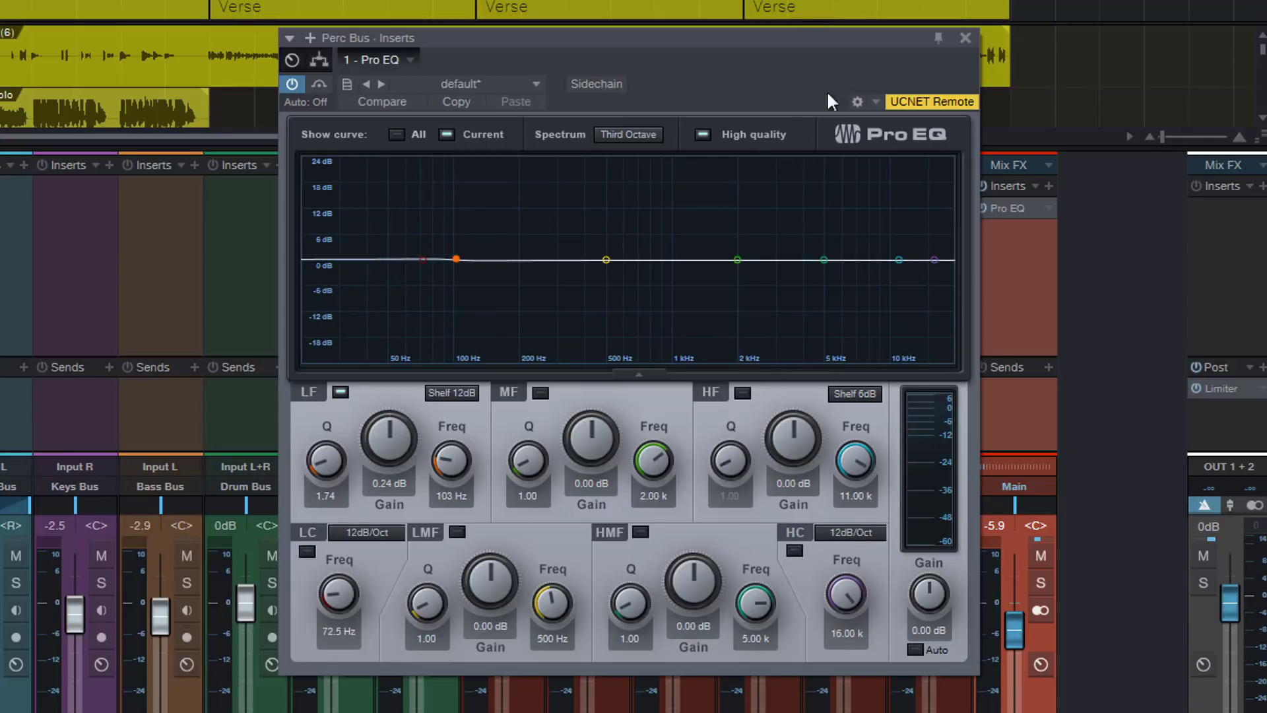
click(965, 37)
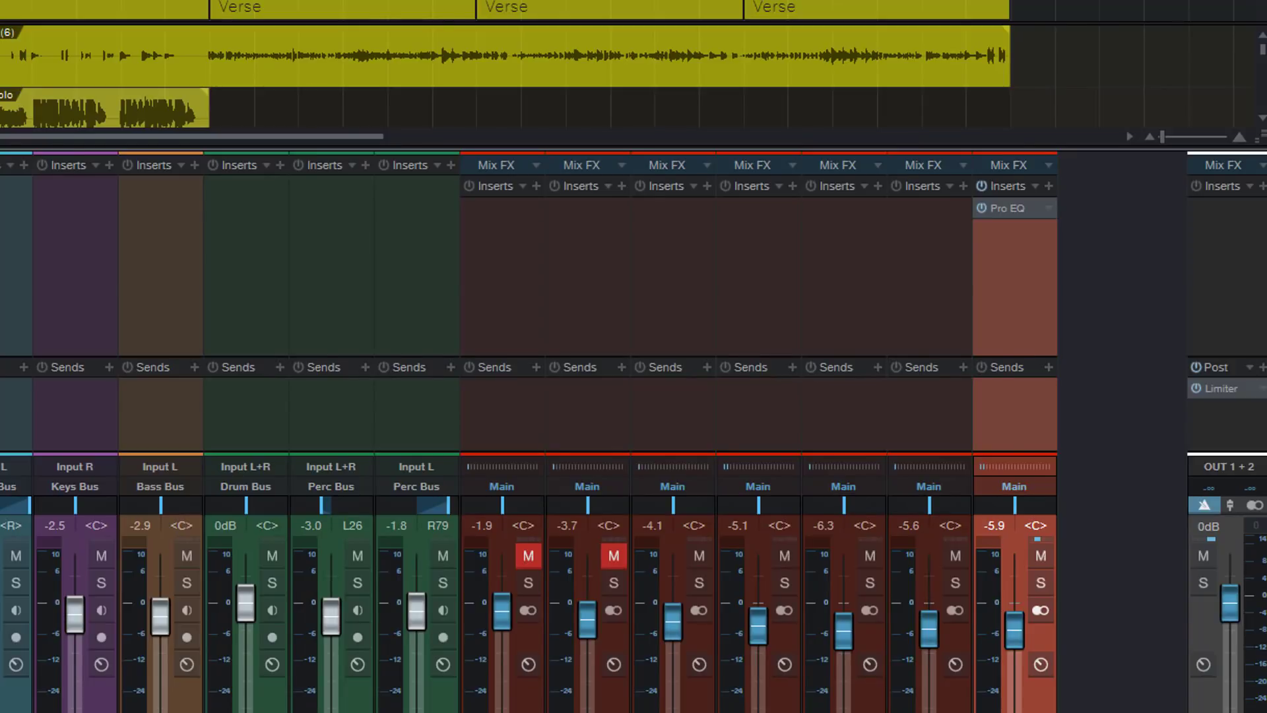
- Insert a Compressor after the Pro EQ on the Perc Bus, move its window aside and close it
drag(1135, 363, 1012, 296)
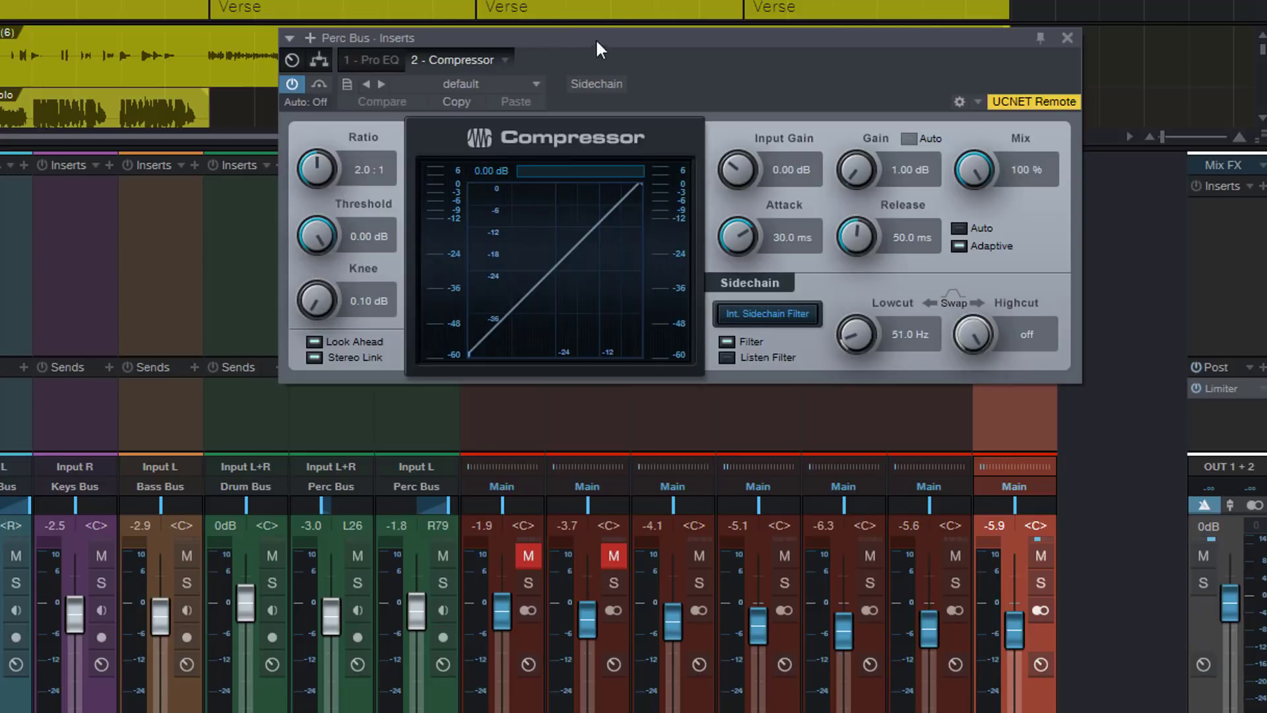
drag(656, 34, 467, 215)
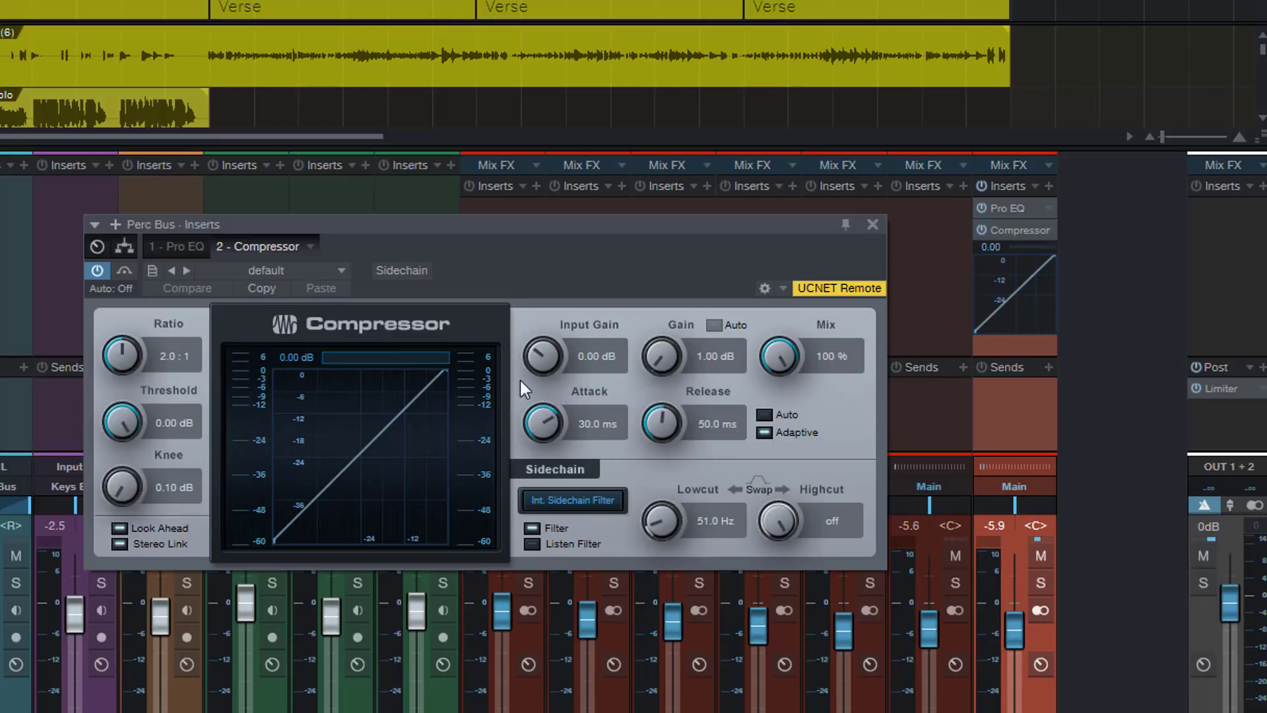
click(873, 225)
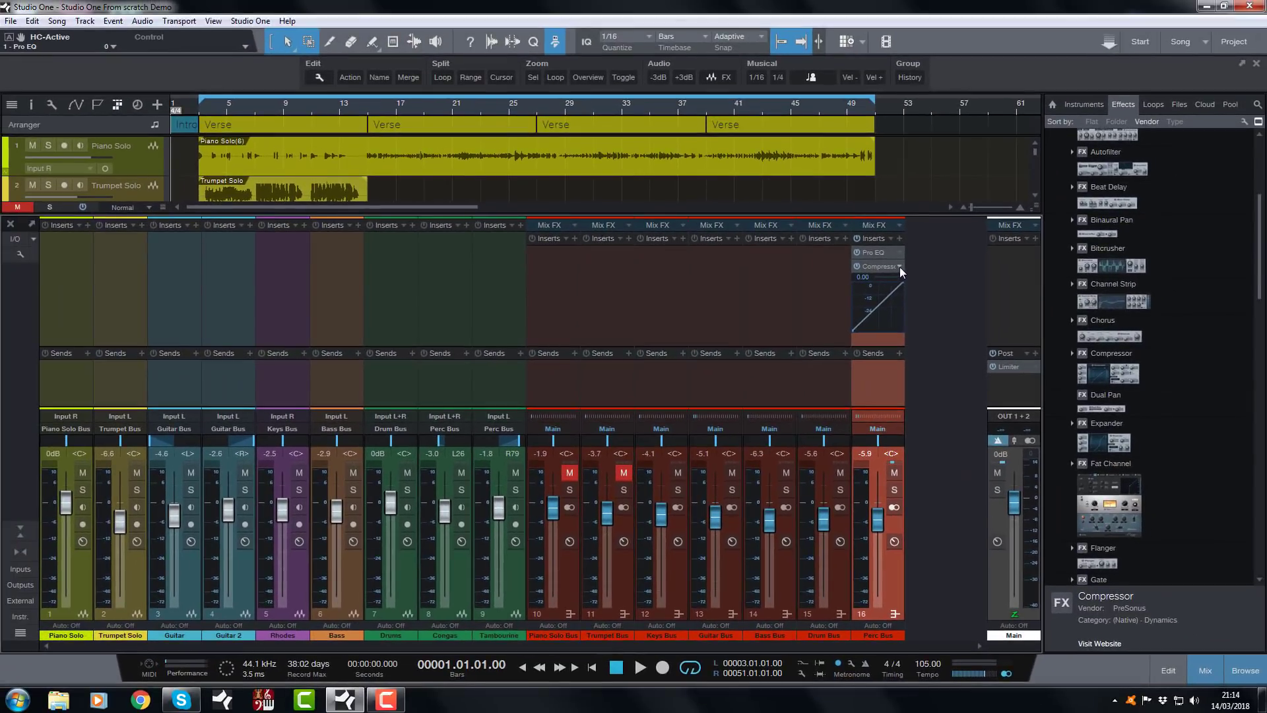
- Remove the Compressor and the Pro EQ from the Perc Bus inserts
click(900, 266)
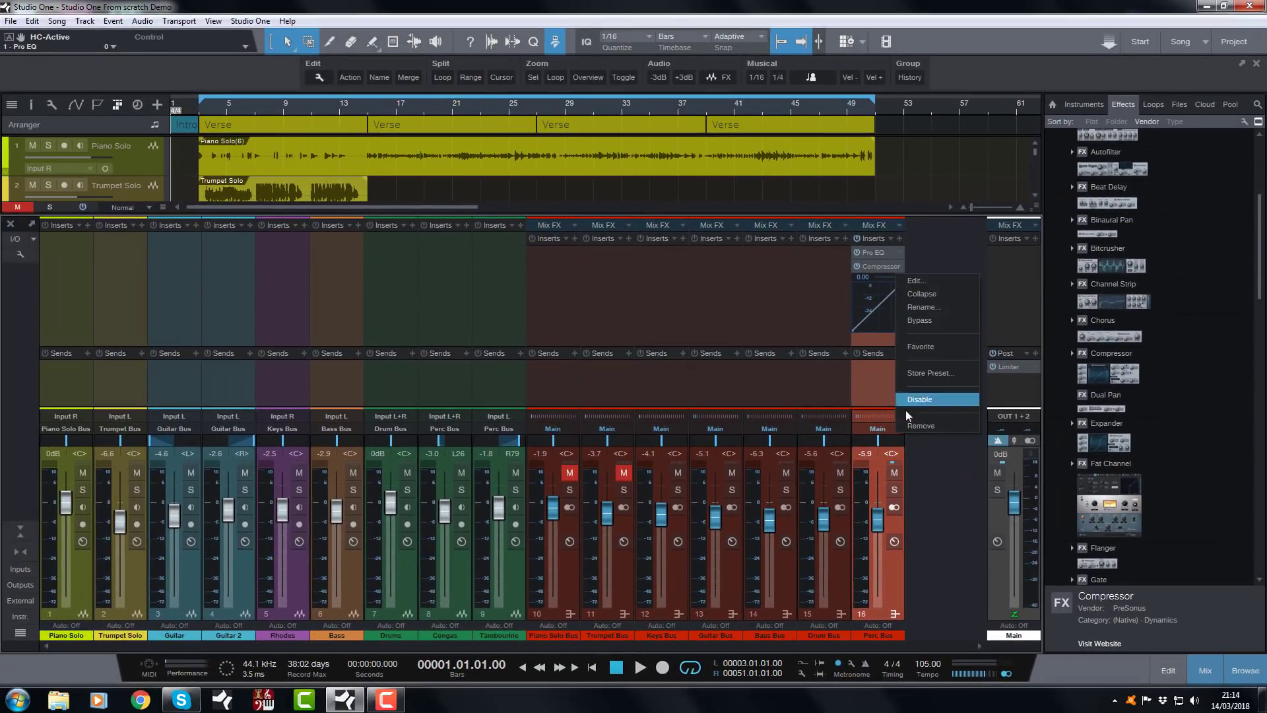
click(913, 427)
click(898, 253)
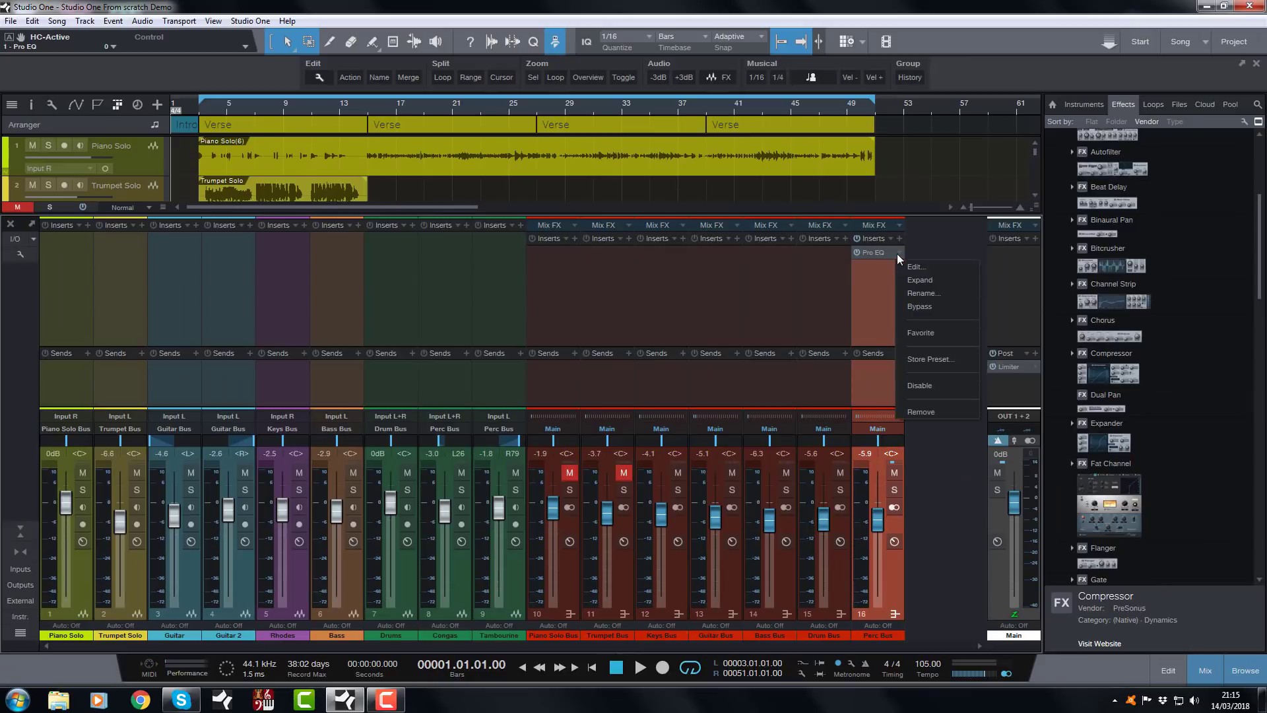
click(904, 411)
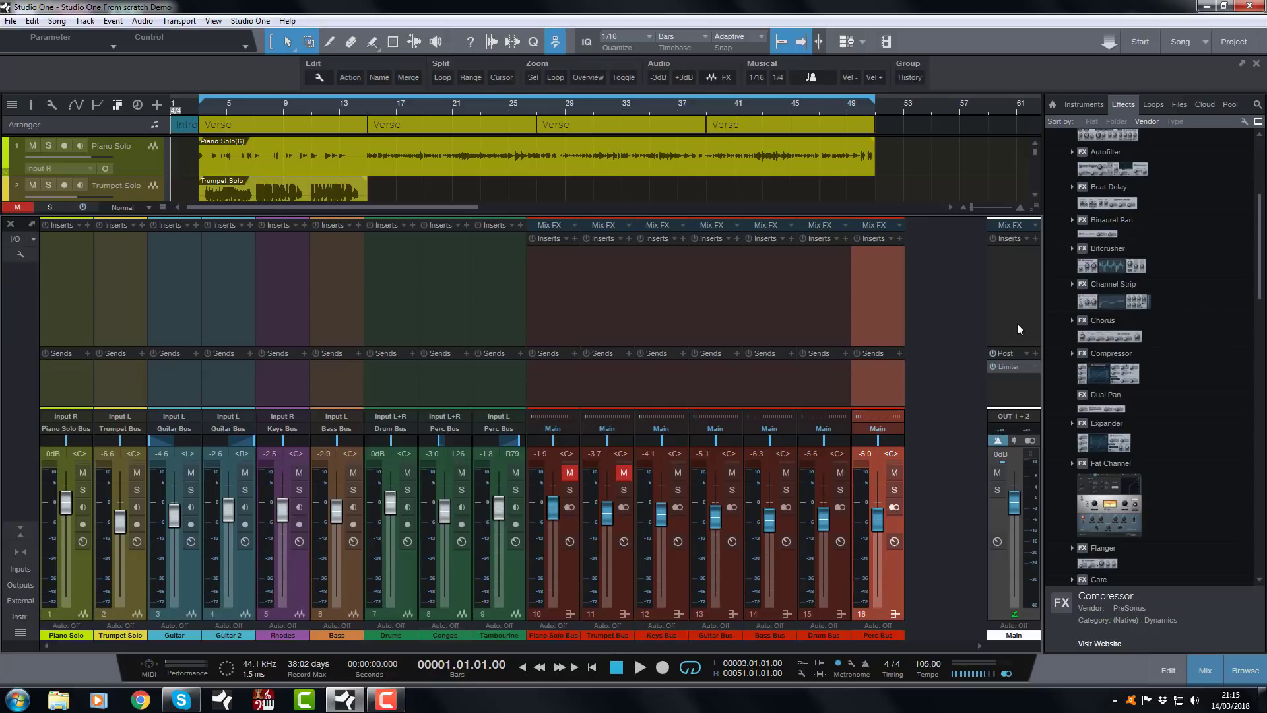
- Insert a Compressor on the Main channel, set its release to 100 ms, and close its window
drag(1128, 374, 1014, 252)
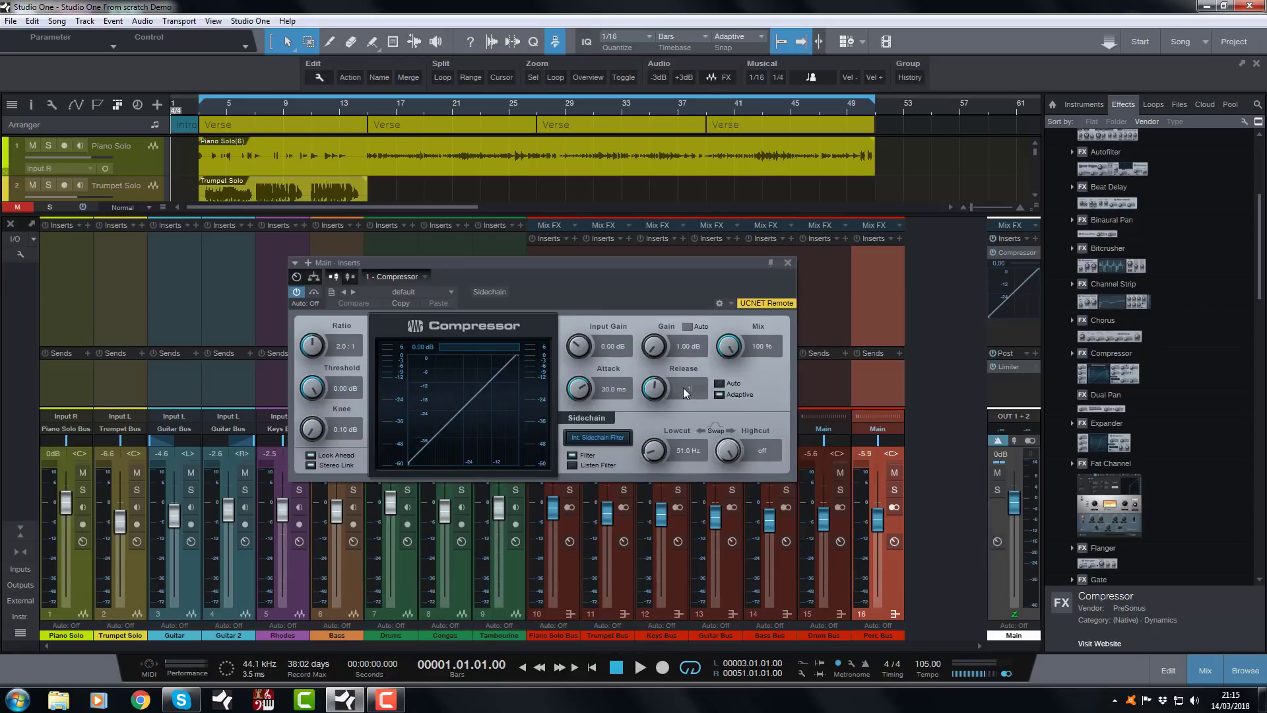
text(100)
key(Return)
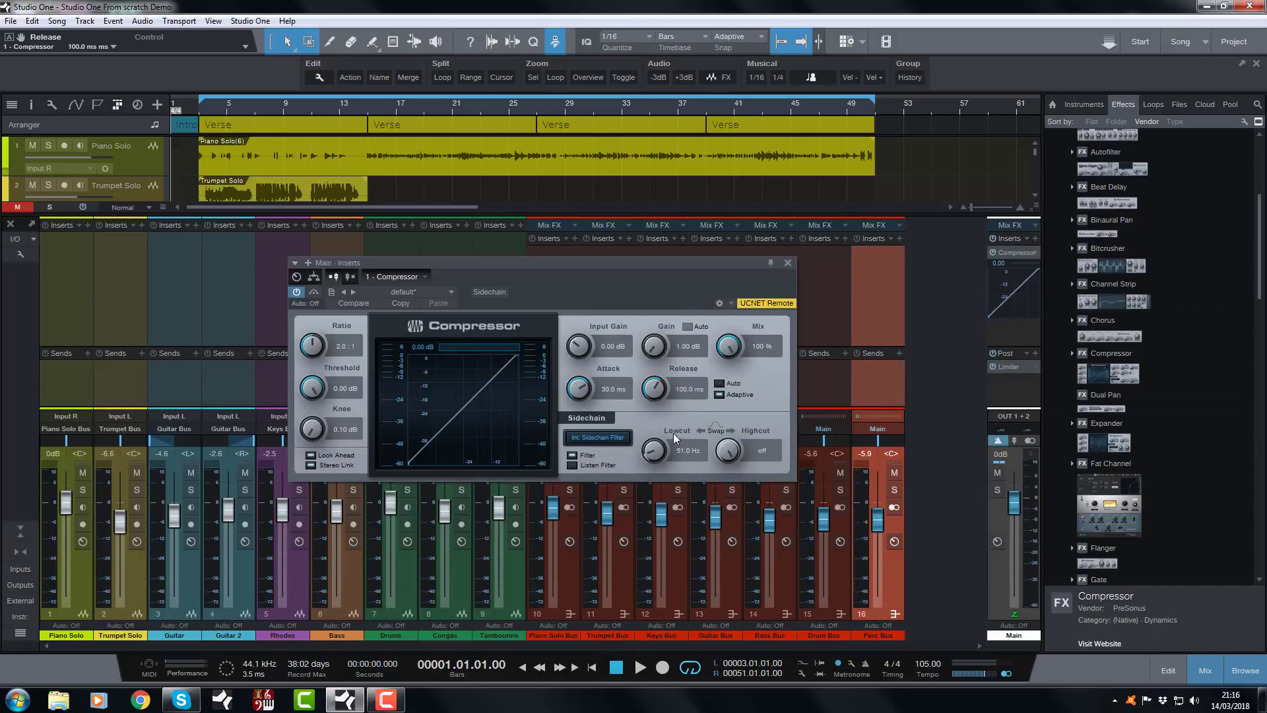
click(787, 263)
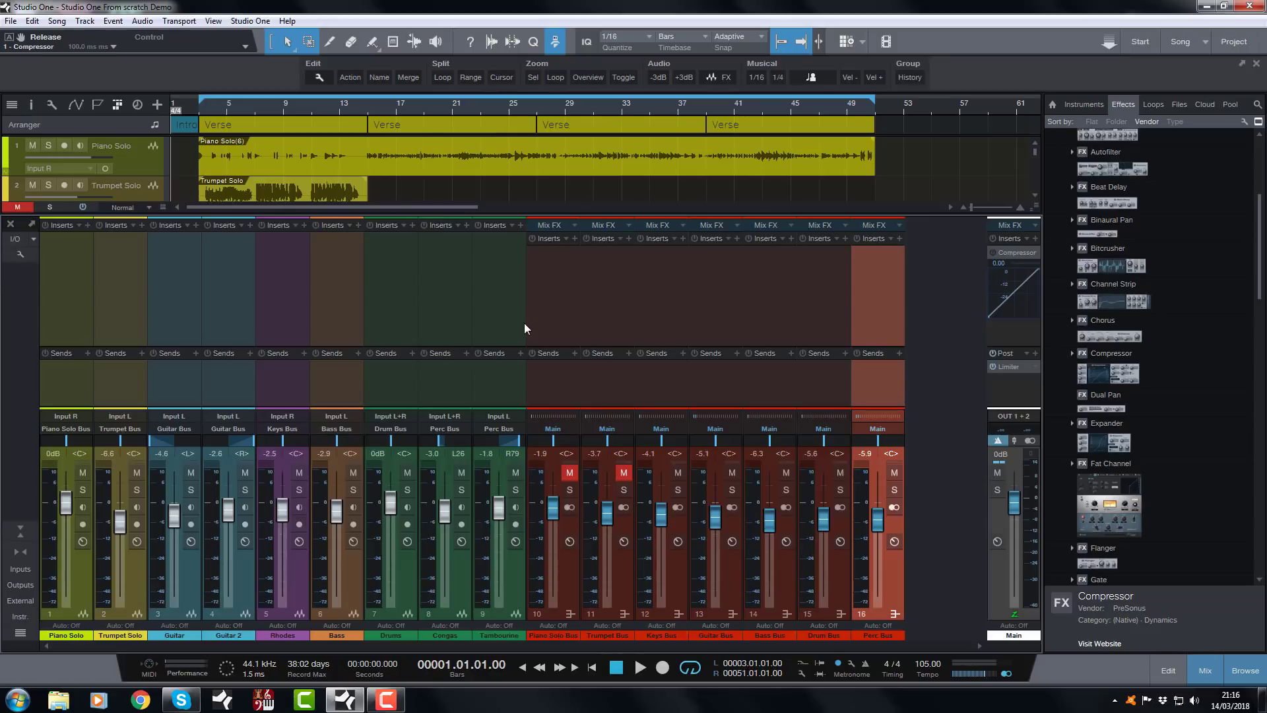
- Play the mix from the song start with the Piano Solo and Trumpet buses muted, and return to the start
key(space)
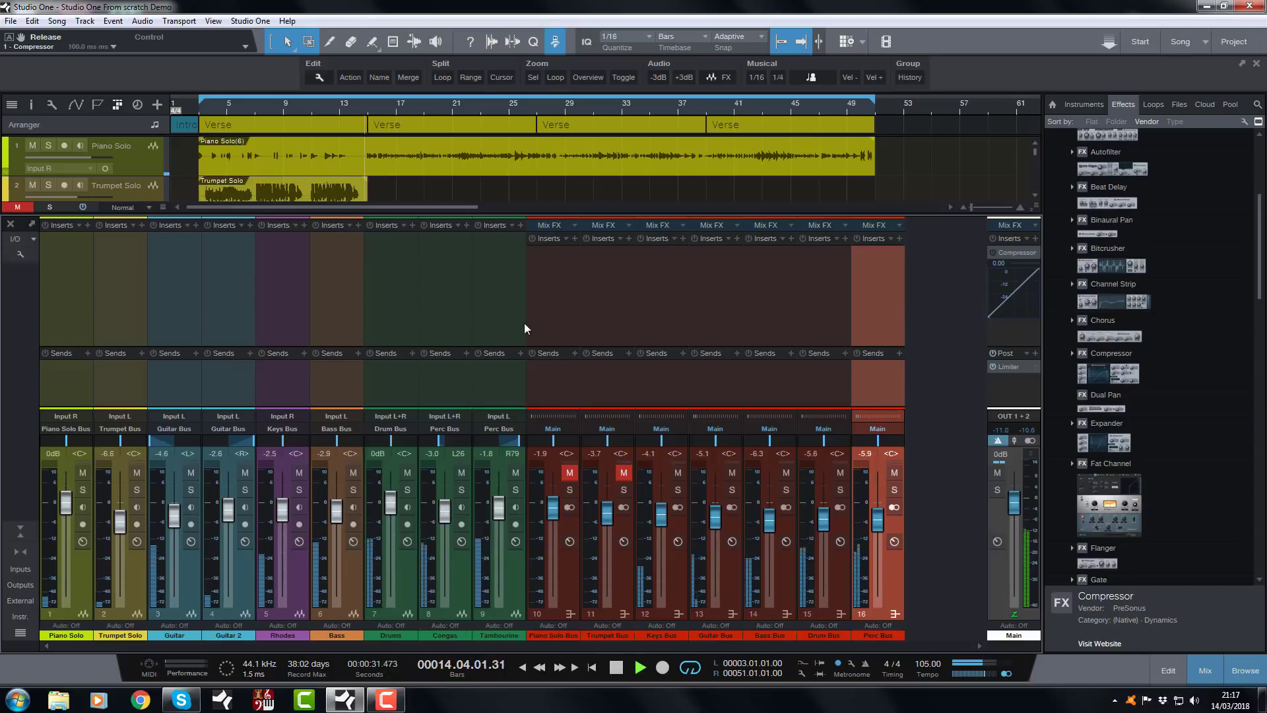
key(space)
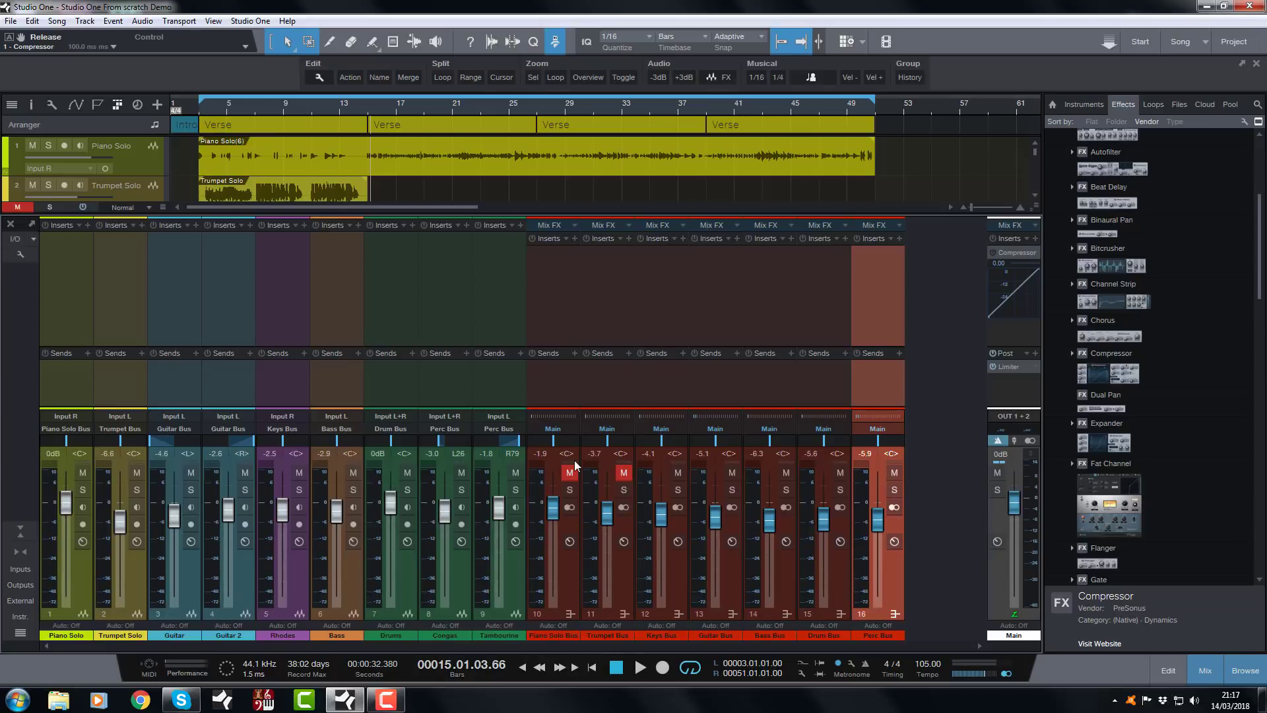
key(comma)
- Audition the mix from bar 3 with the Piano Solo and Trumpet buses unmuted, and mute both buses again
click(572, 475)
click(624, 472)
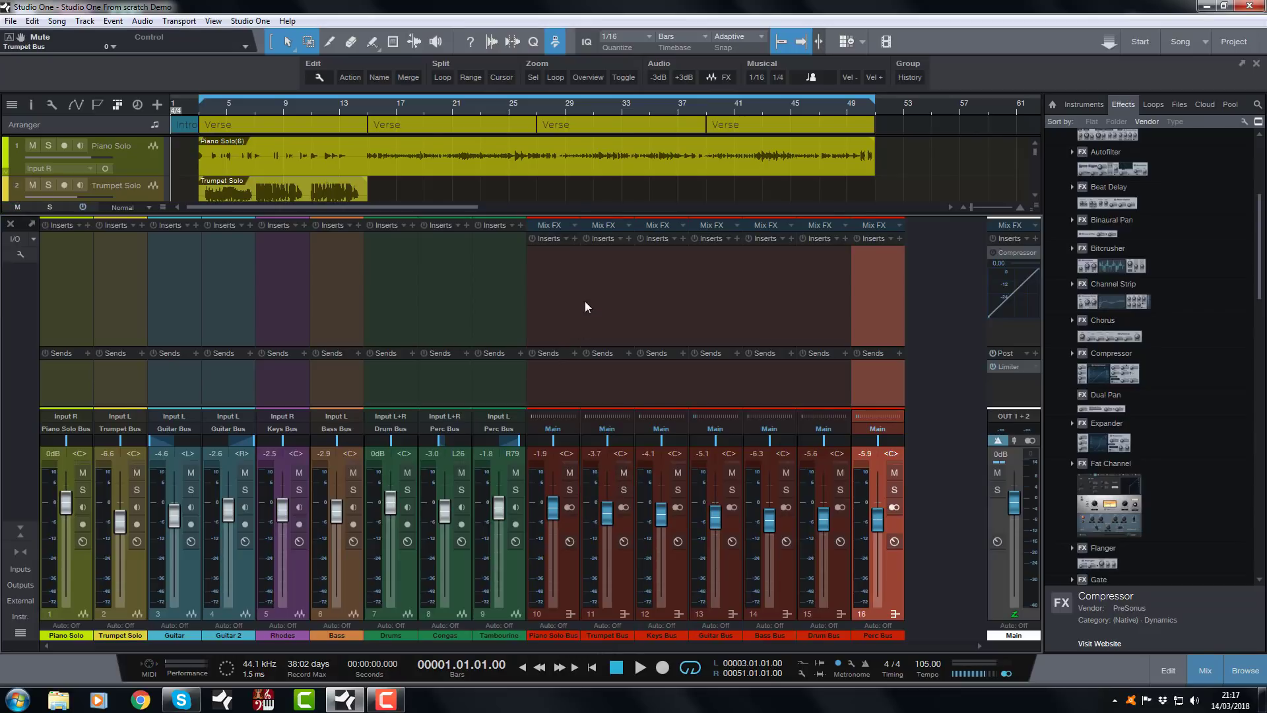
click(199, 105)
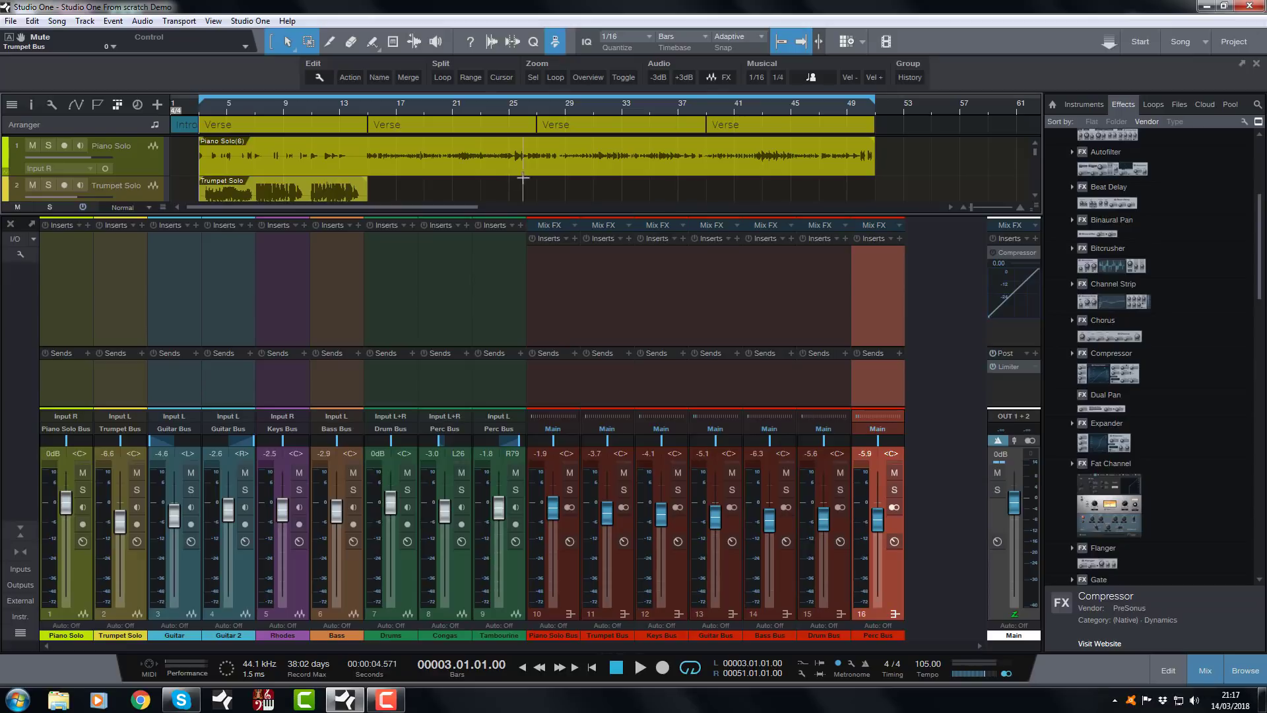
key(space)
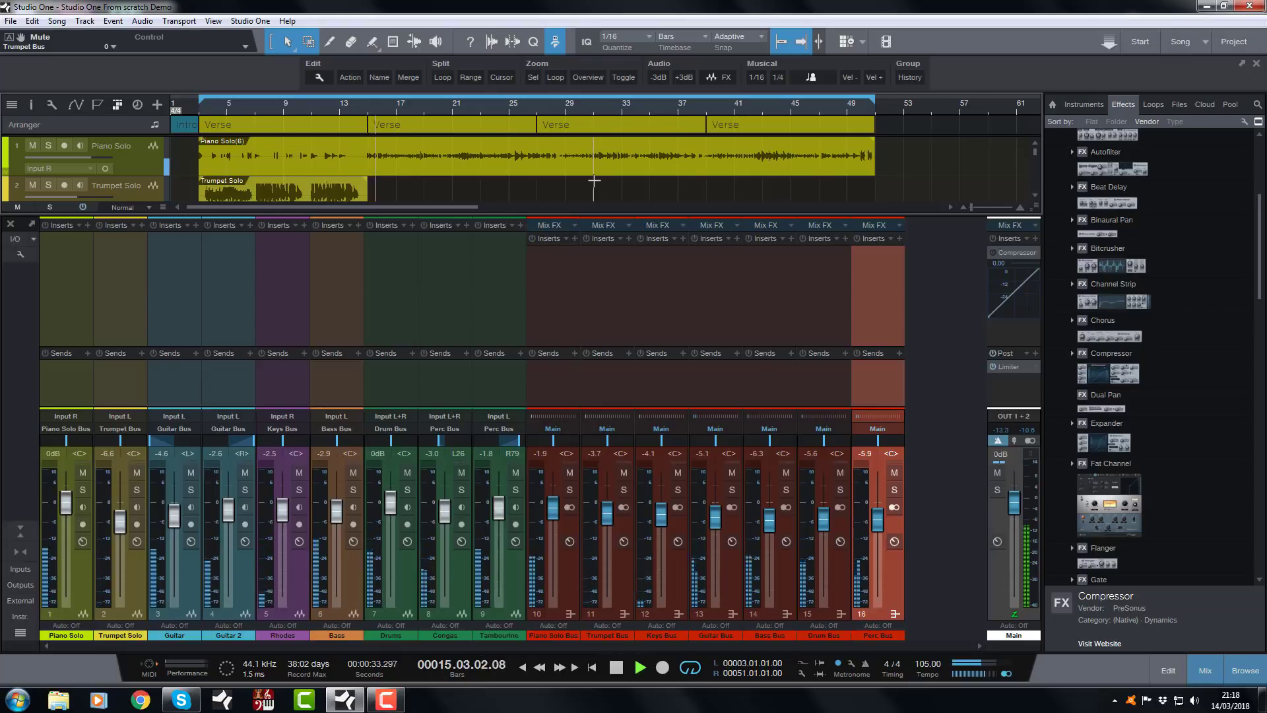
key(space)
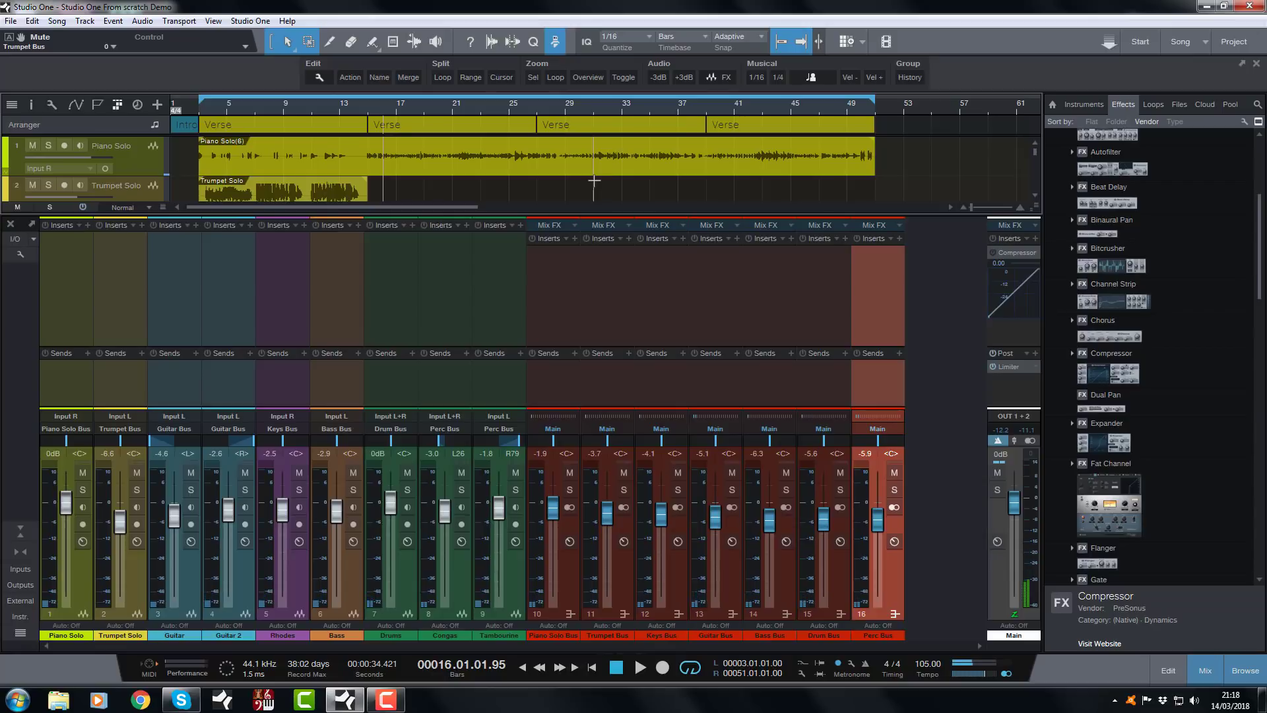
key(KP_0)
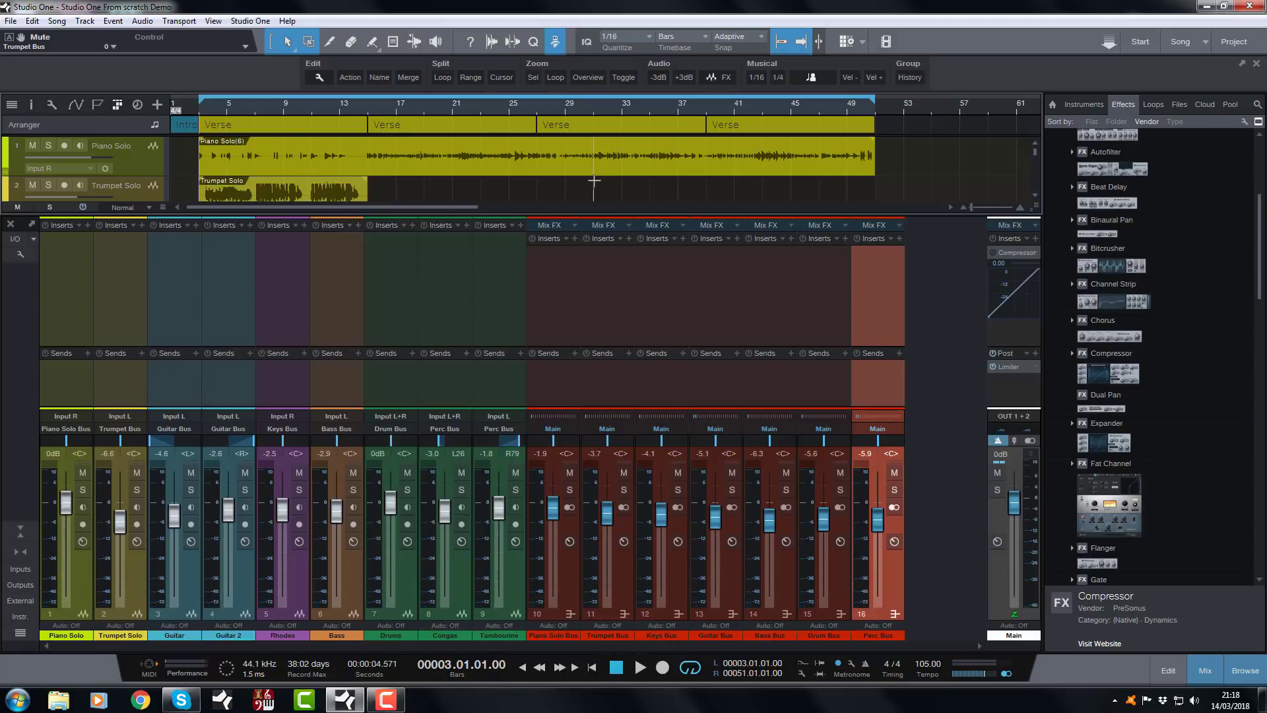
key(KP_0)
click(569, 473)
click(623, 473)
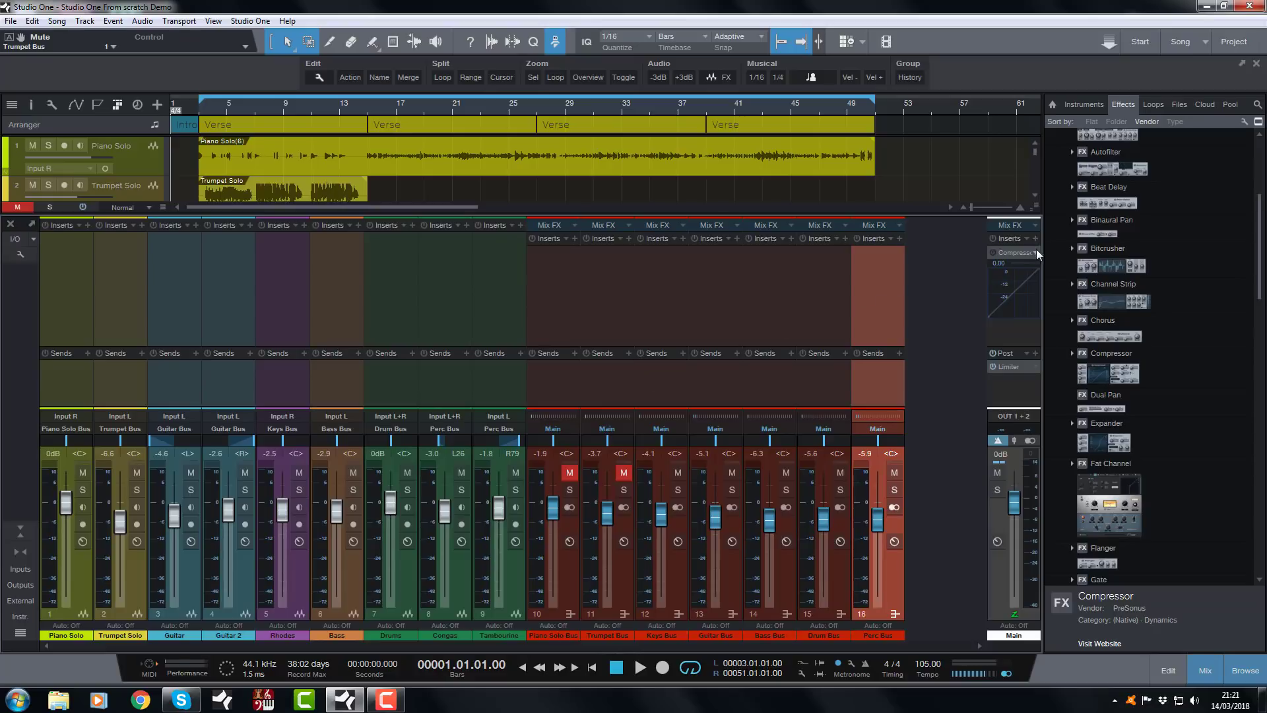
- Turn on the Main channel's Compressor, start playback and open the Compressor's window
click(992, 253)
key(space)
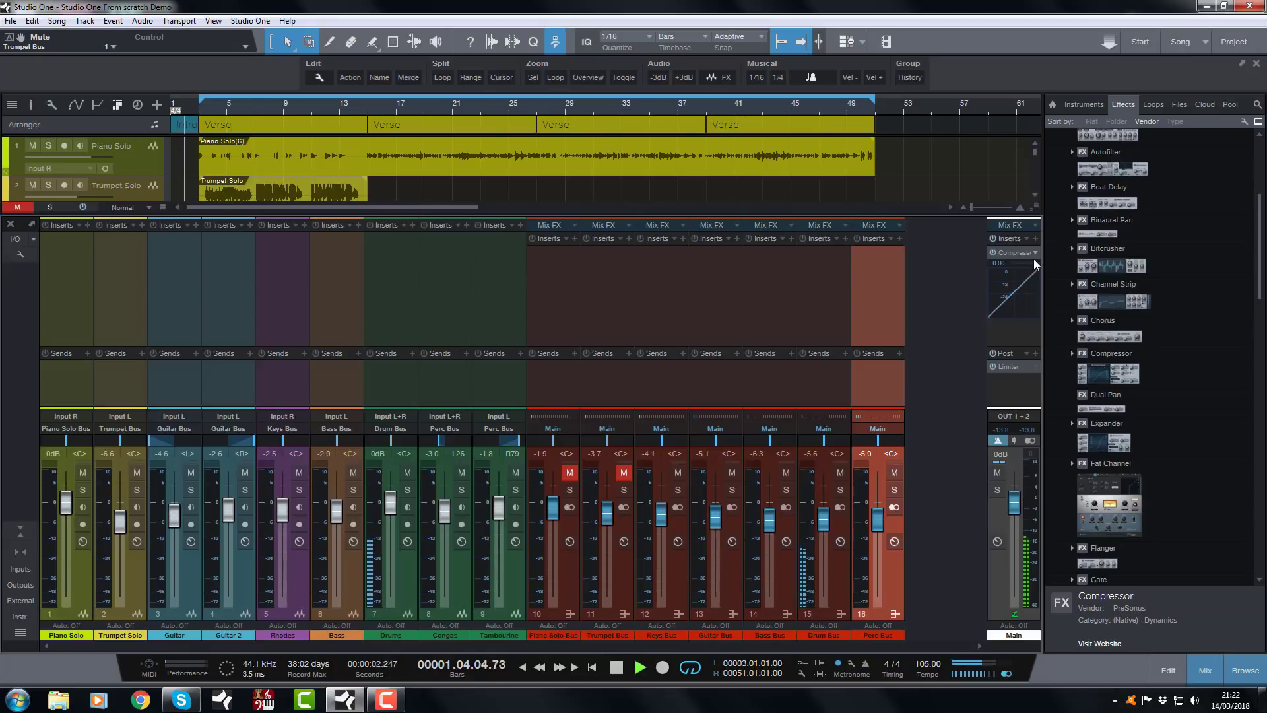
click(1036, 252)
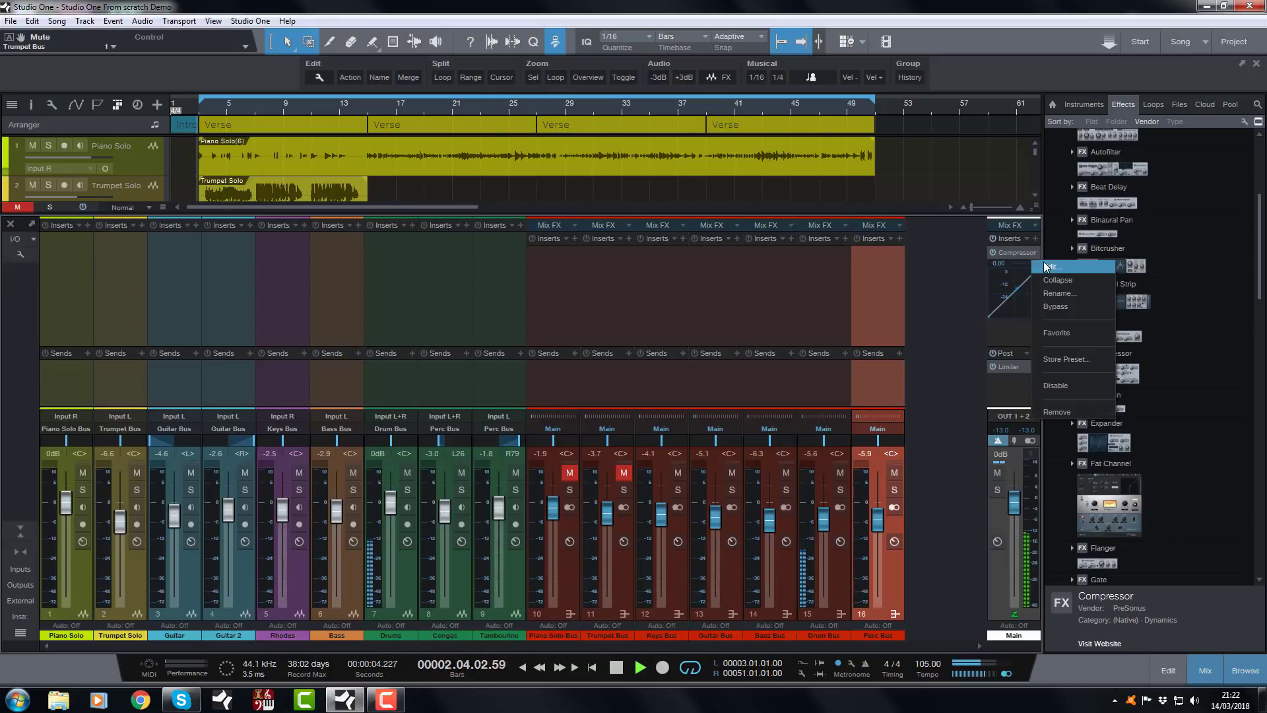
click(1050, 266)
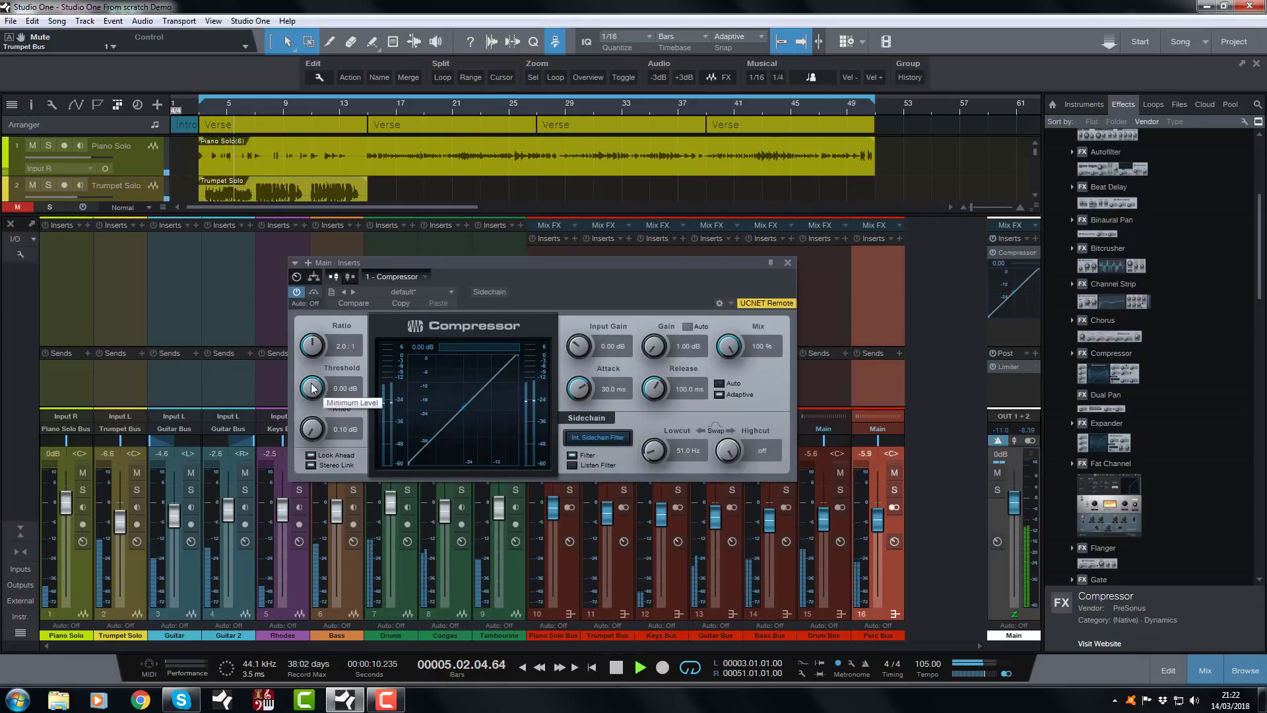
- Lower the Compressor's threshold to -19.68 dB during playback, and stop the song
drag(312, 386, 297, 423)
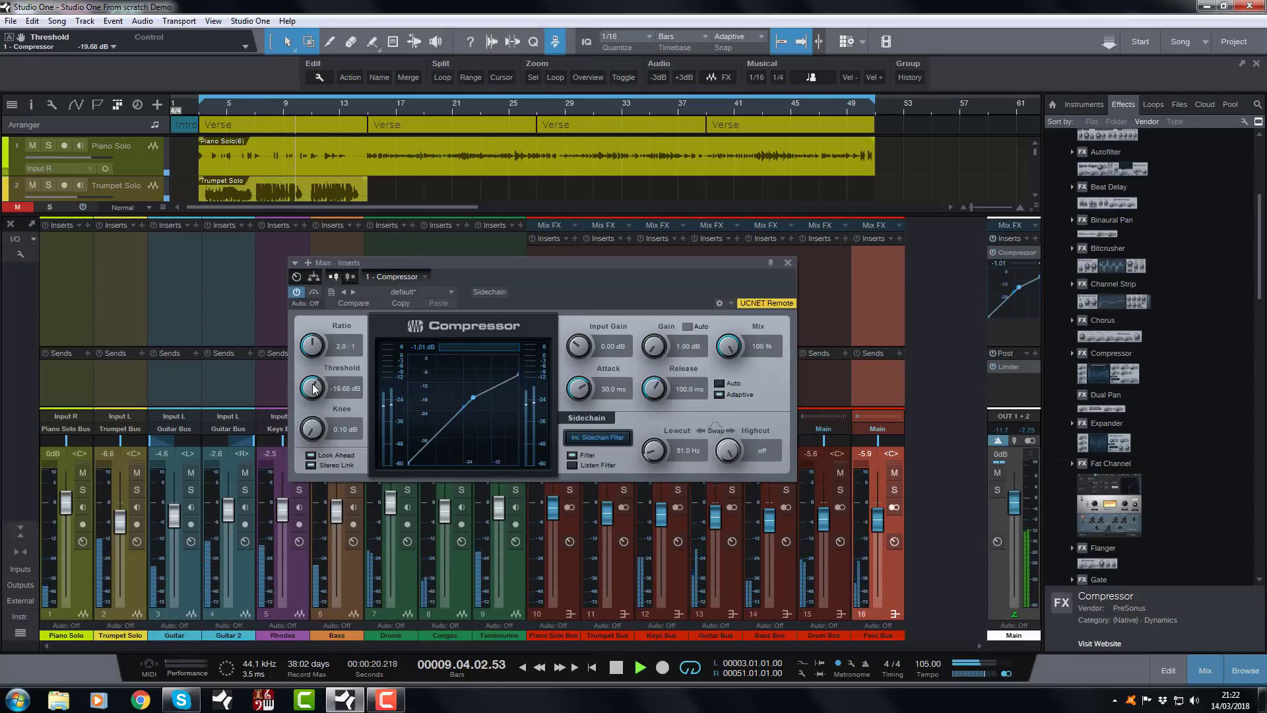
scroll(314, 388, down, 2)
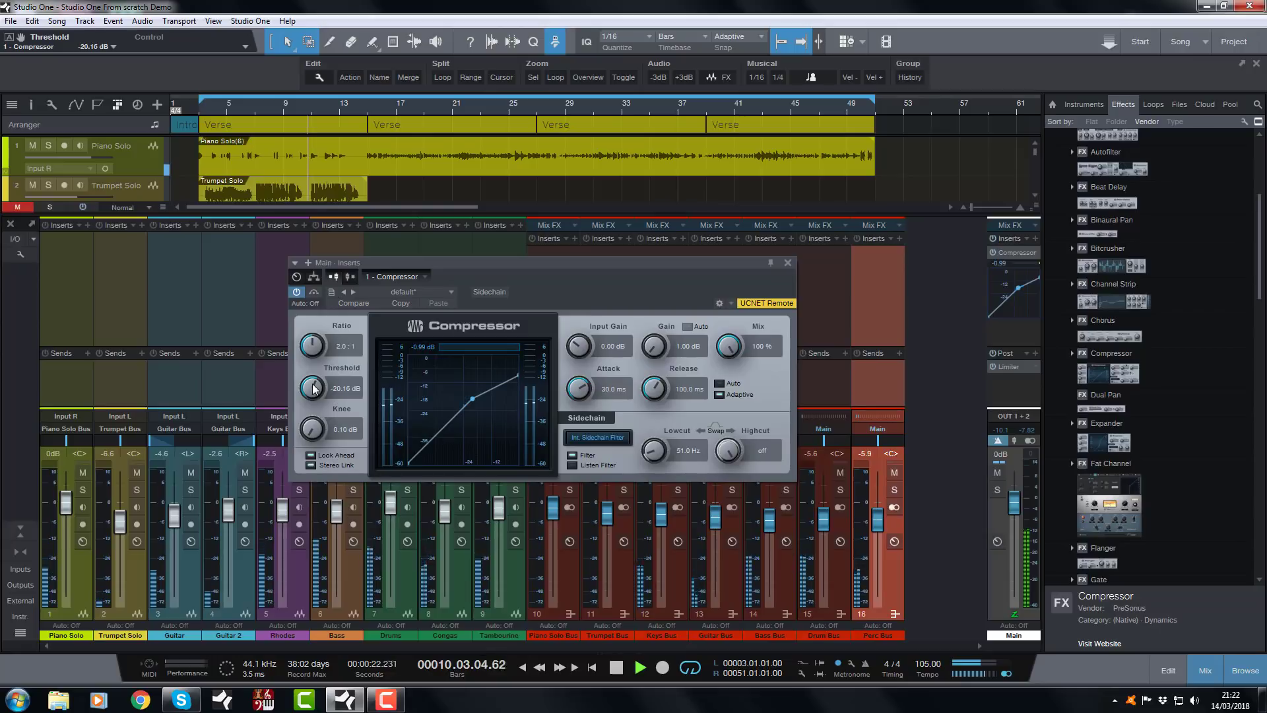
scroll(314, 388, up, 2)
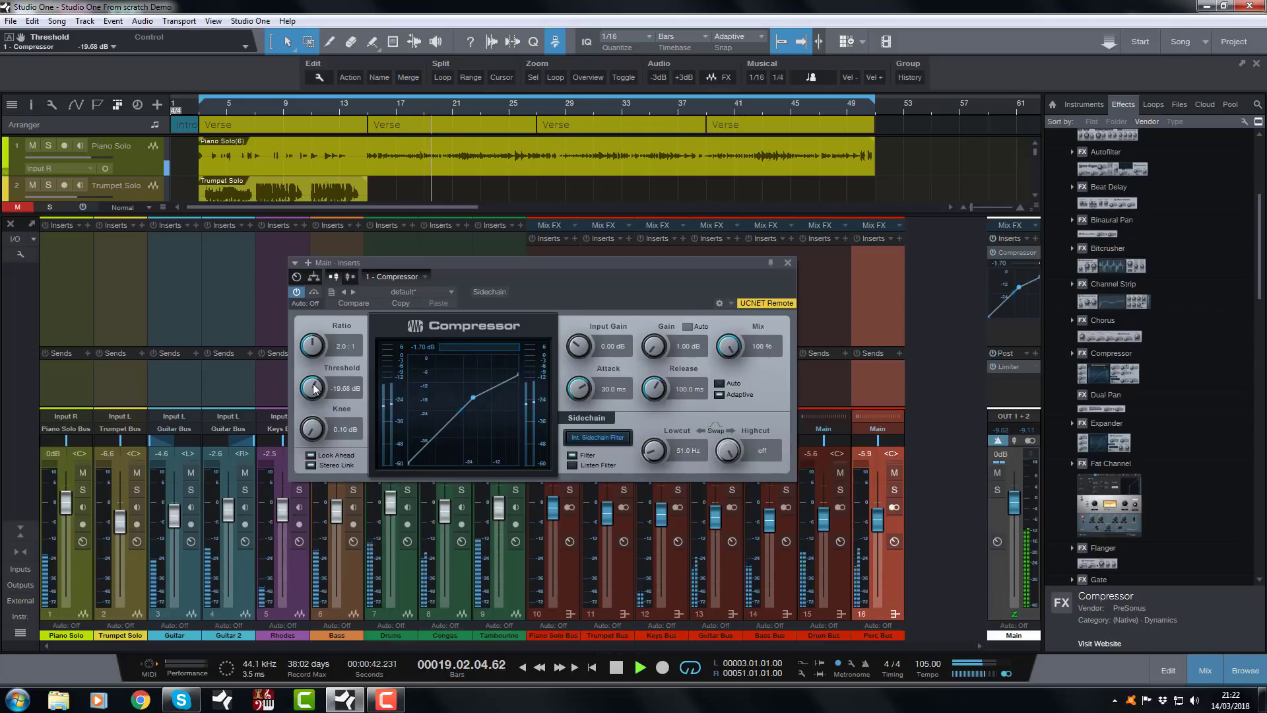
key(space)
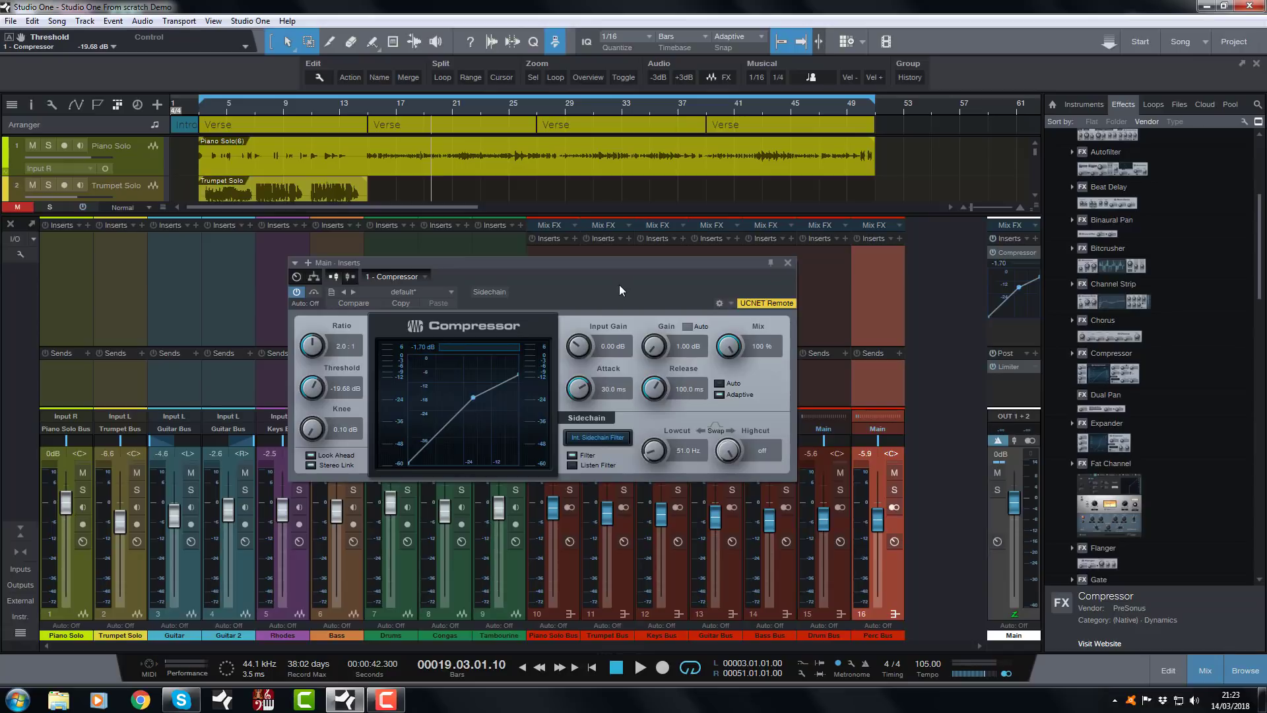
- Play from bar 3 and try an extreme Compressor threshold of -41.28 dB, and stop playback
key(comma)
click(201, 108)
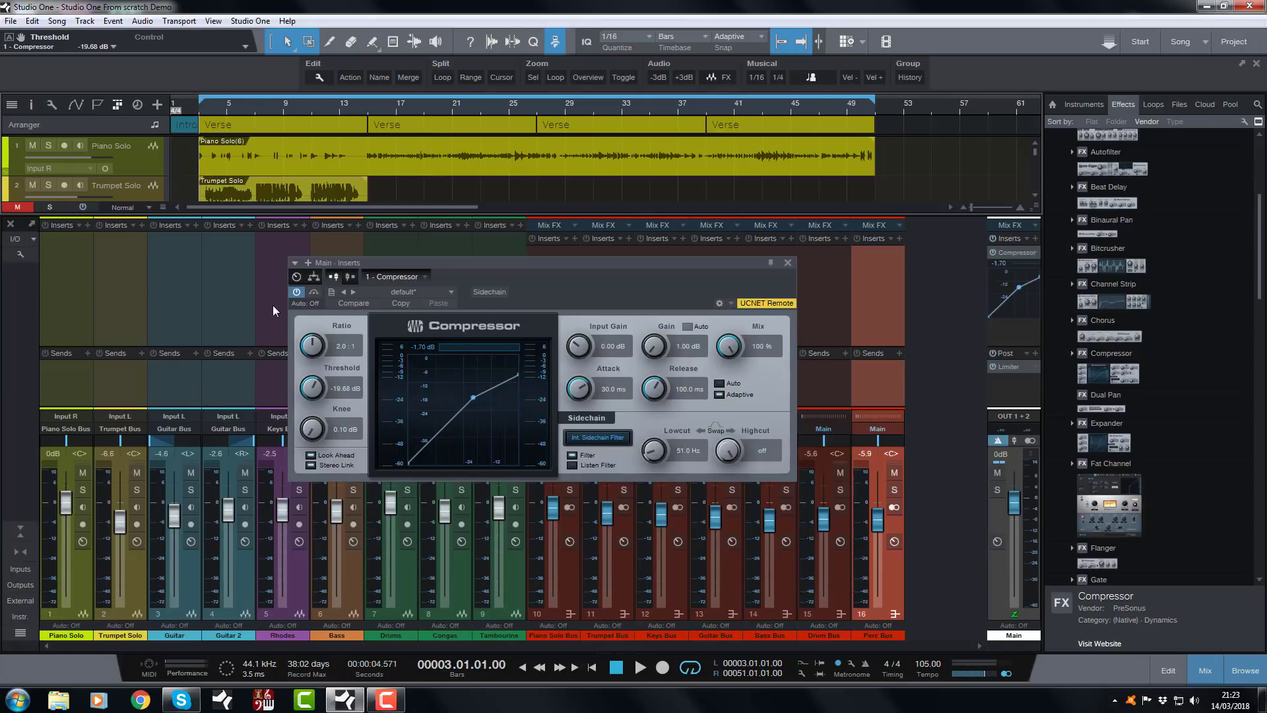
key(space)
drag(321, 390, 298, 427)
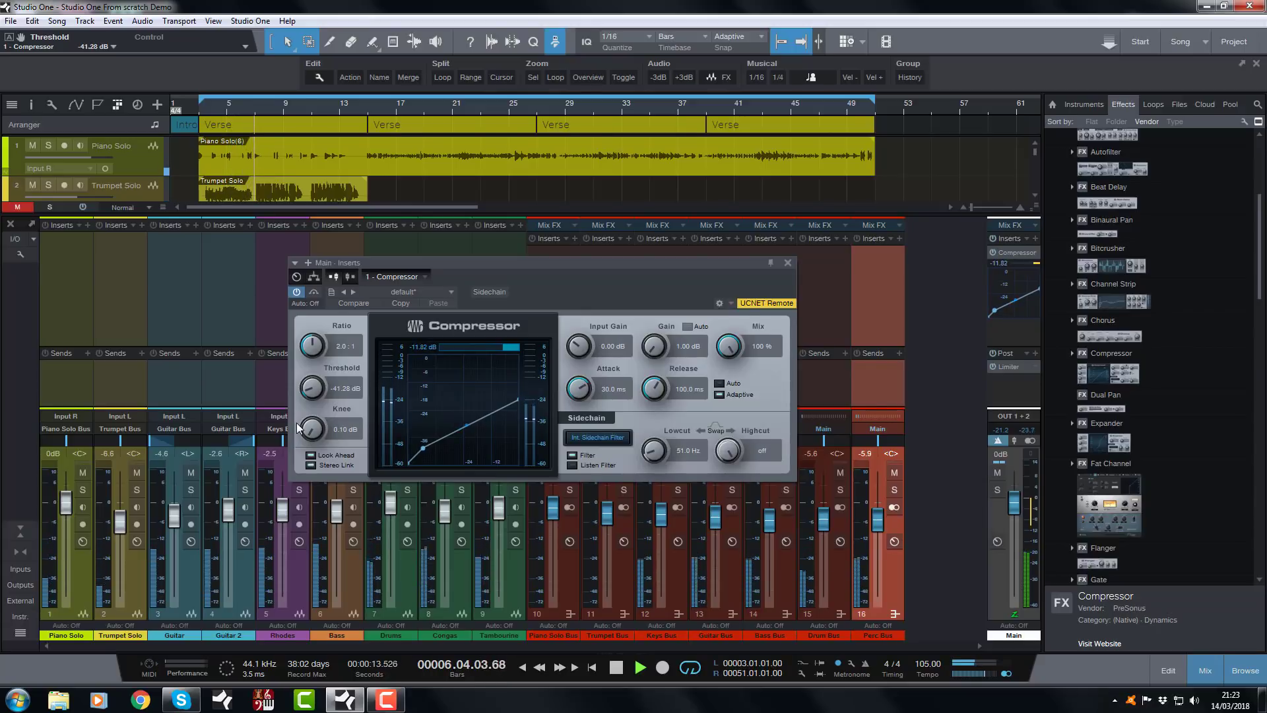
key(space)
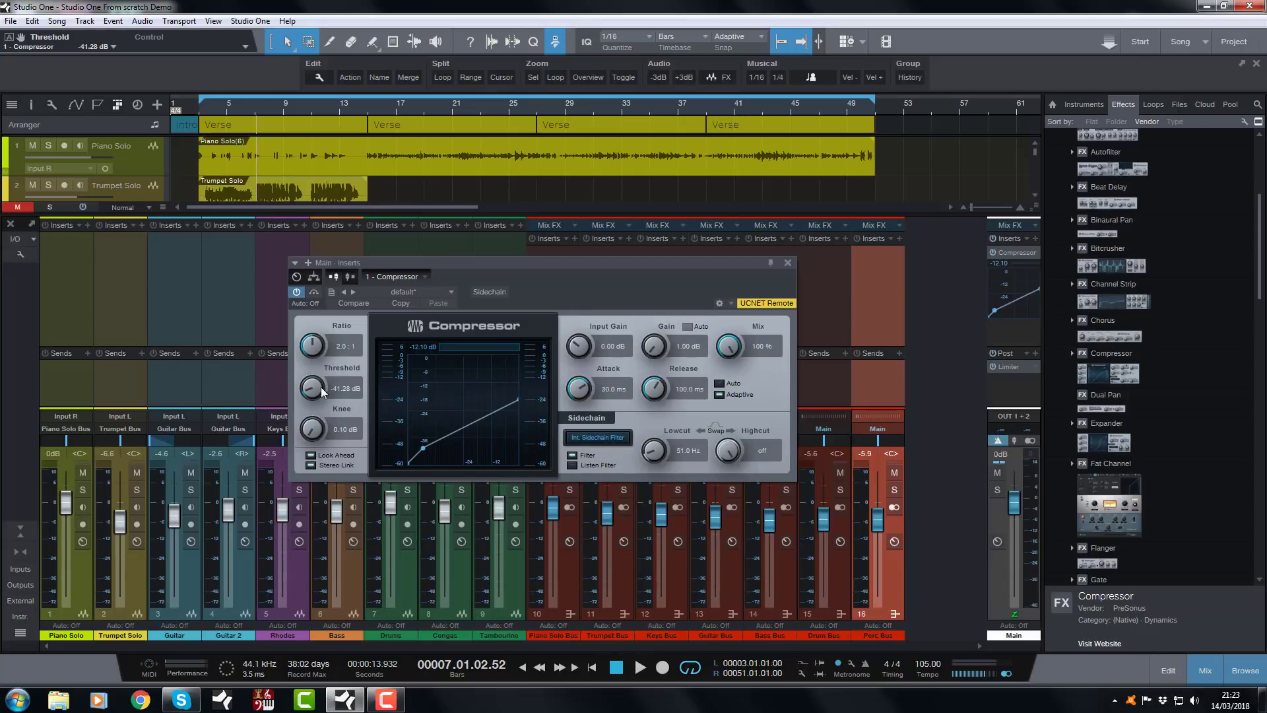
- Raise the Compressor's threshold to -17.76 dB, fine-tune it to -19.68 dB during playback, and close the Compressor
drag(311, 391, 332, 343)
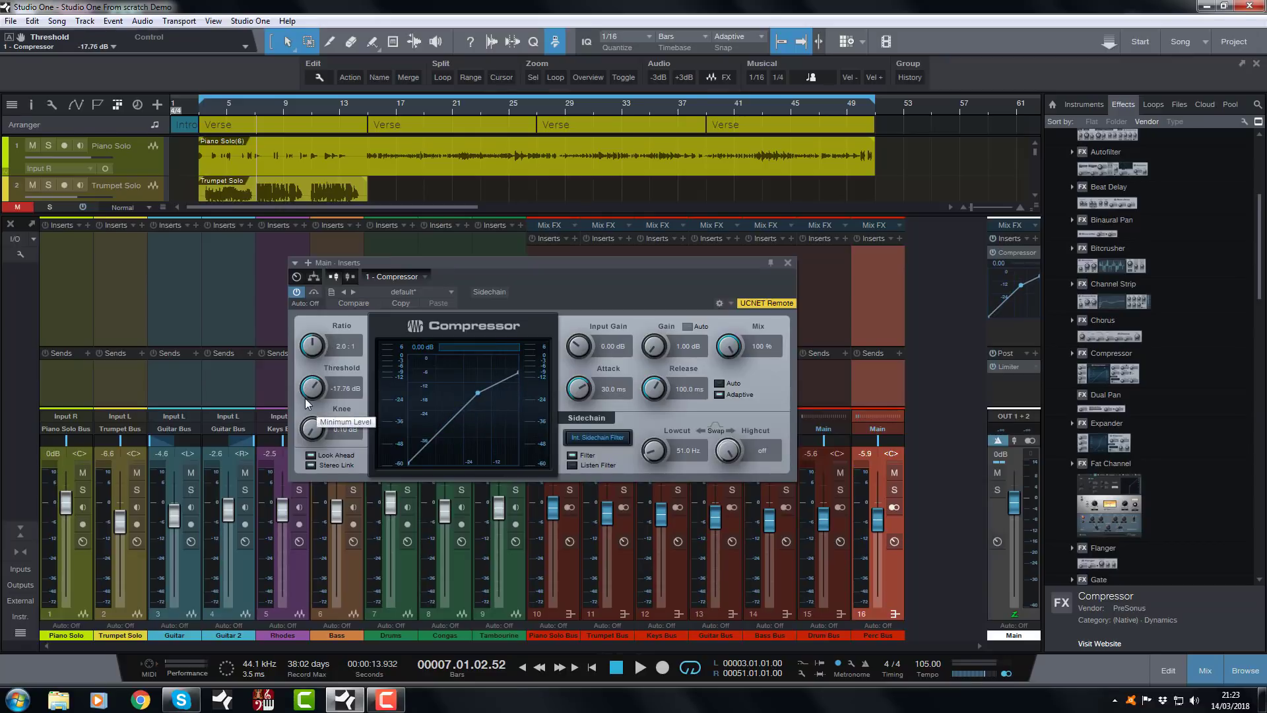
key(space)
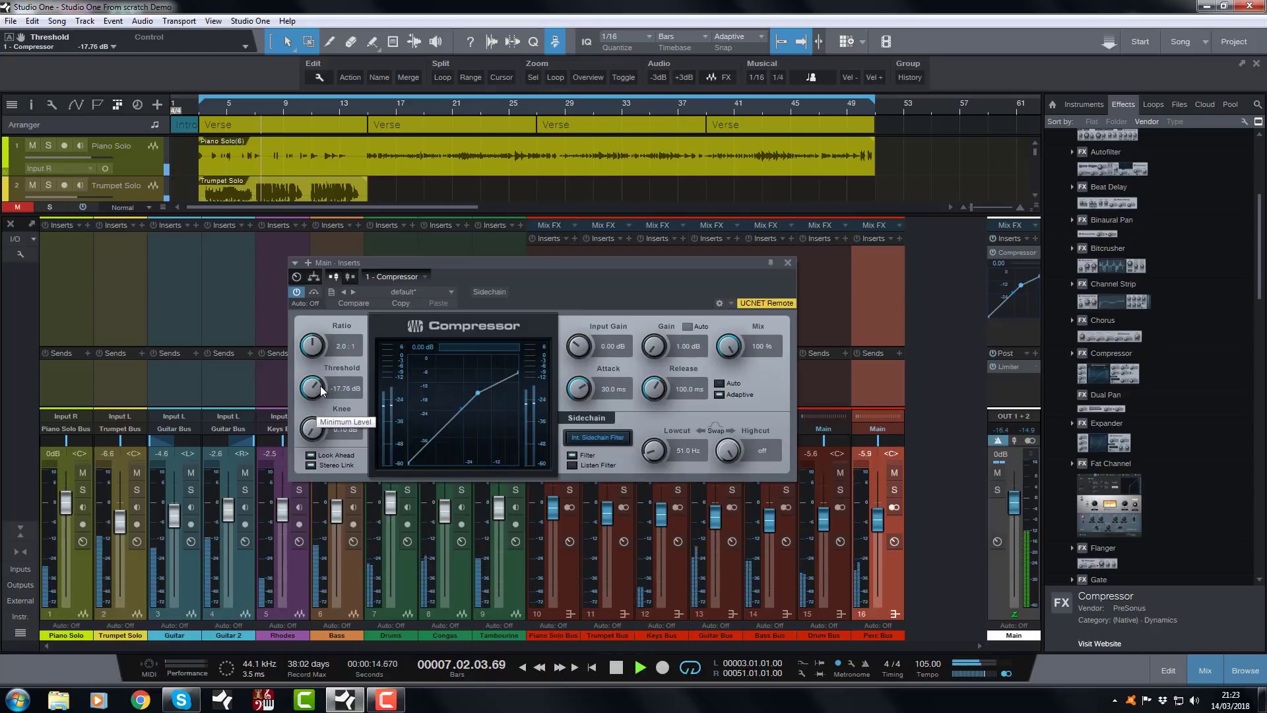
drag(311, 387, 315, 396)
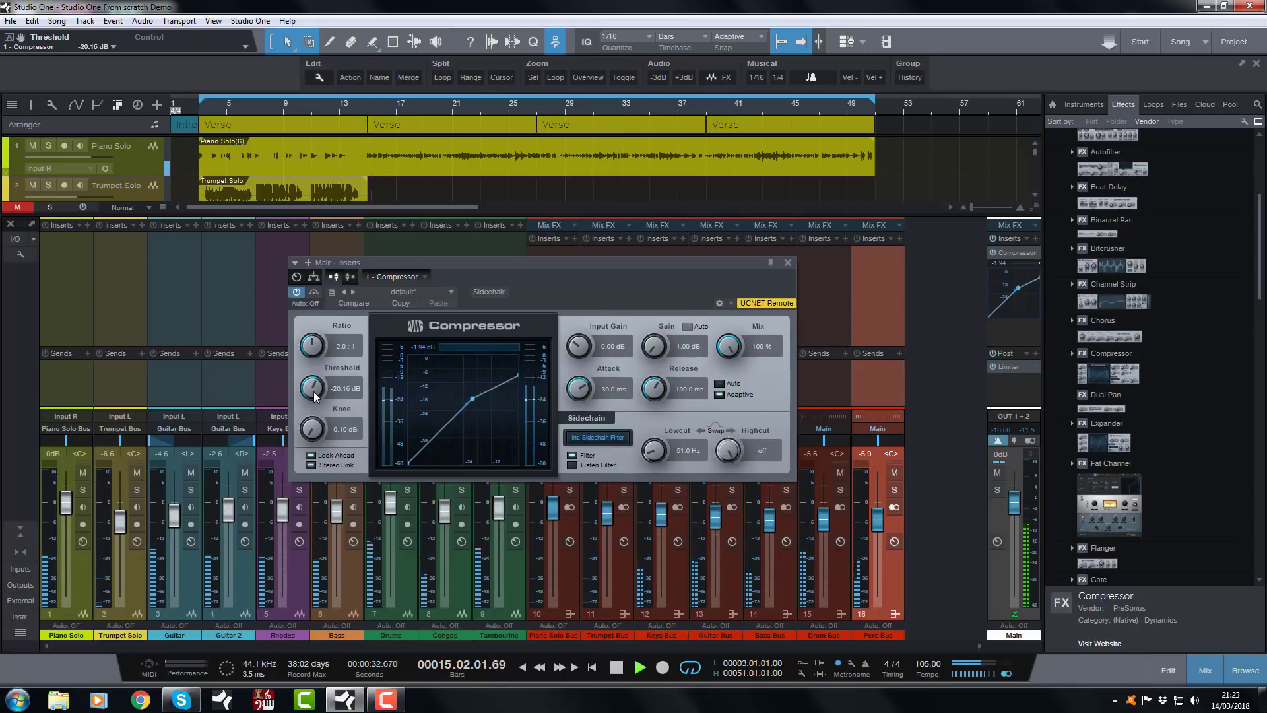
scroll(314, 396, up, 1)
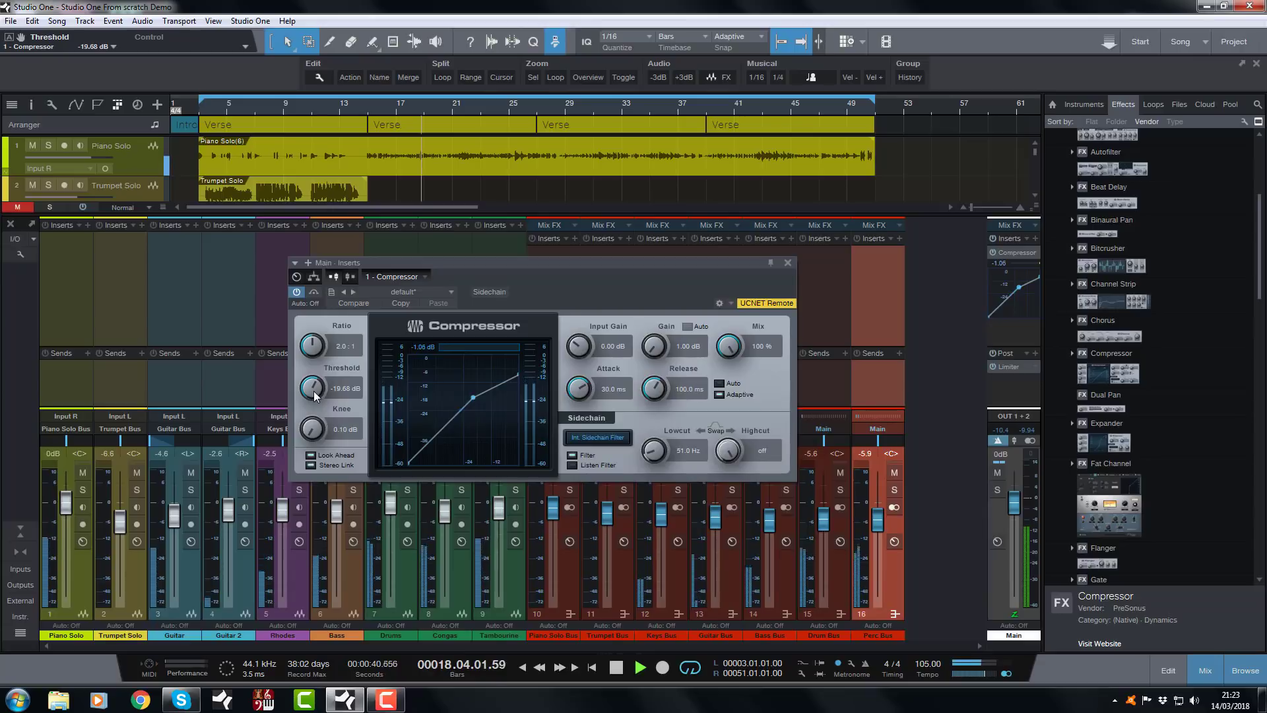
key(space)
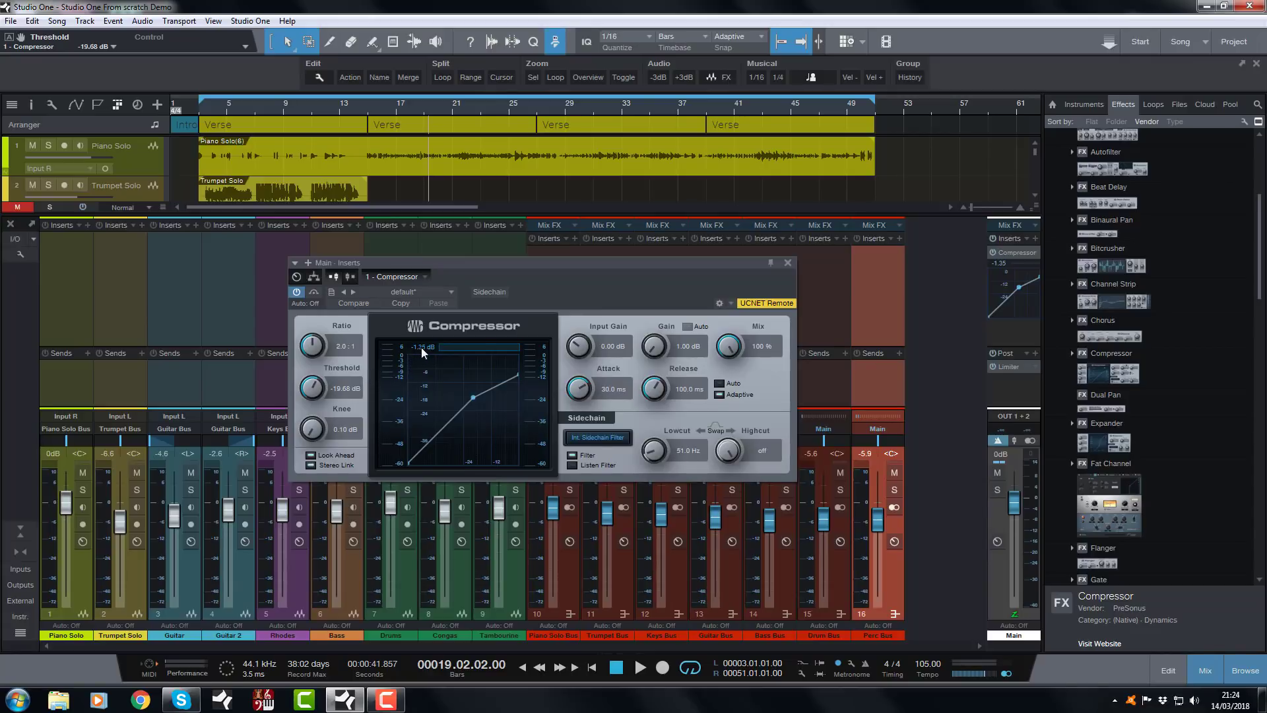
click(788, 264)
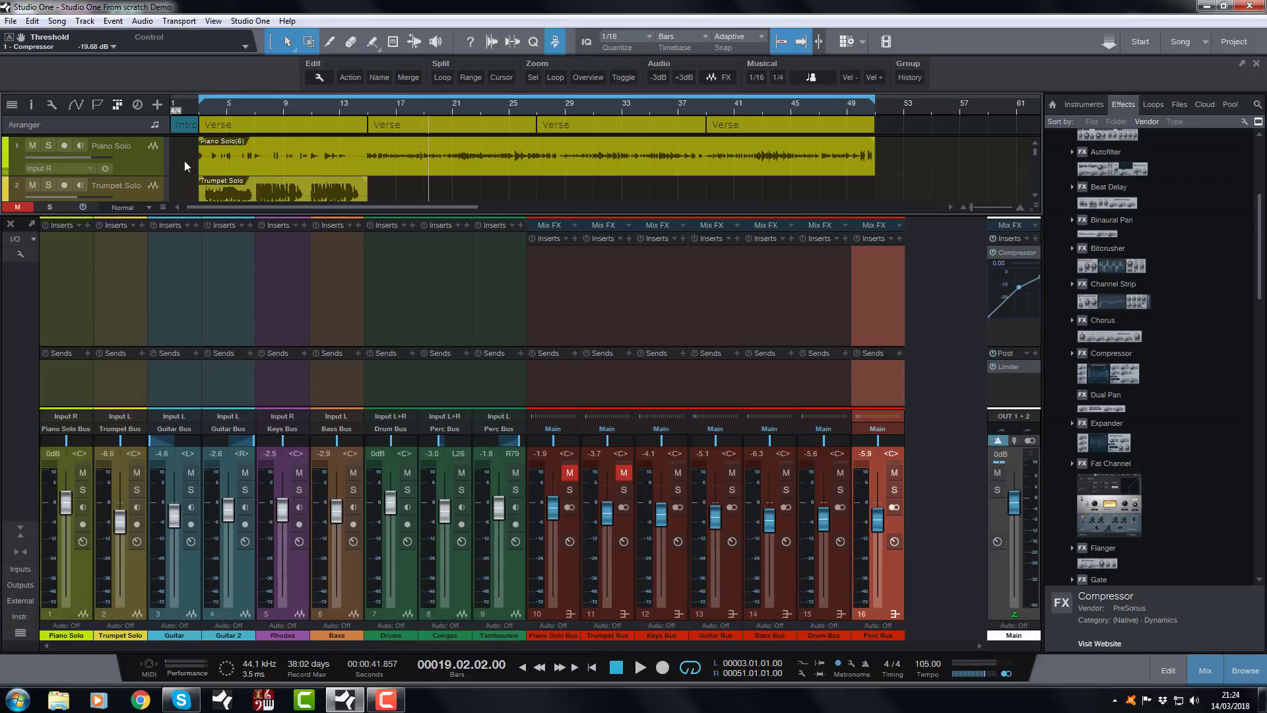
- Solo the Perc Bus, listen to it from bar 3, and unsolo it
click(200, 108)
click(894, 490)
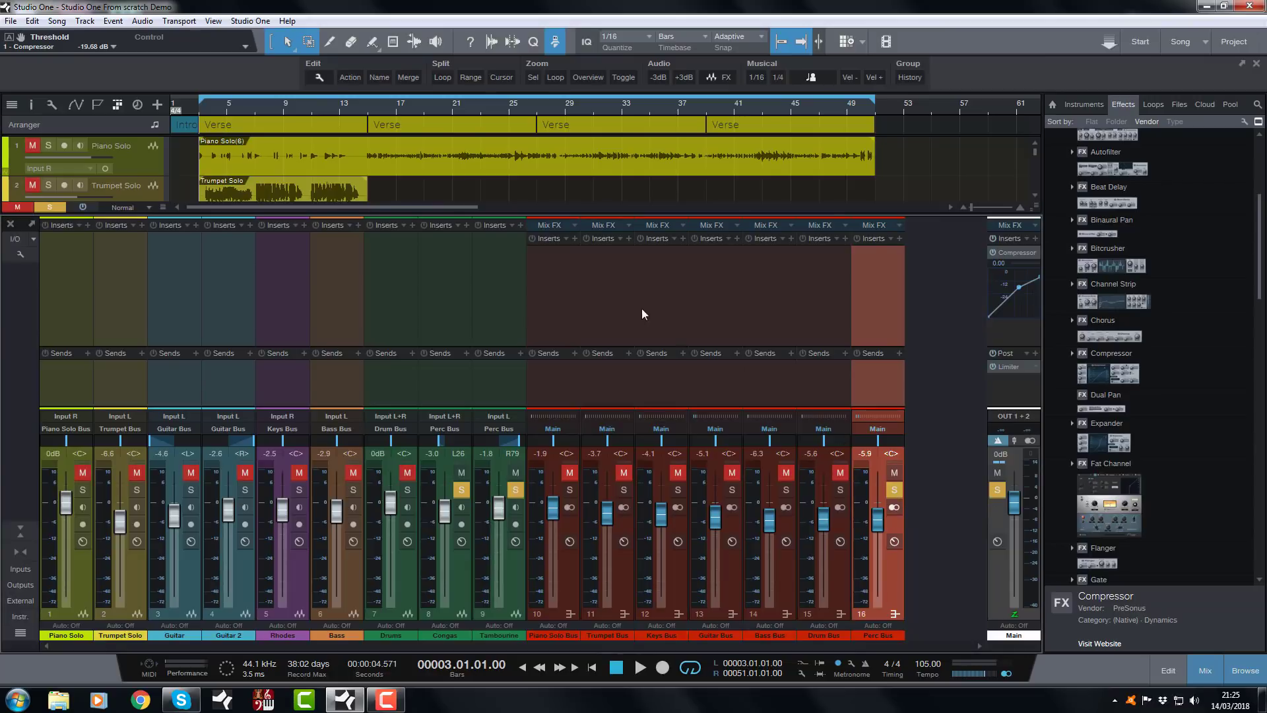
key(space)
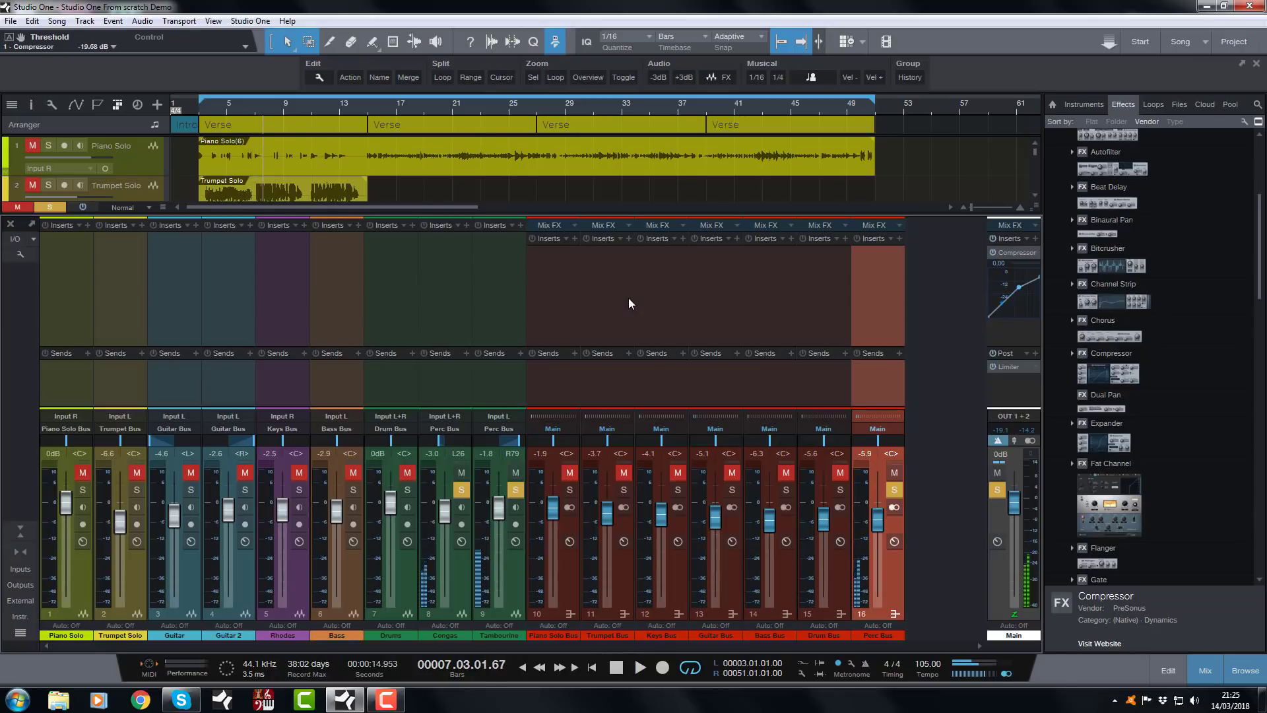
key(space)
click(894, 490)
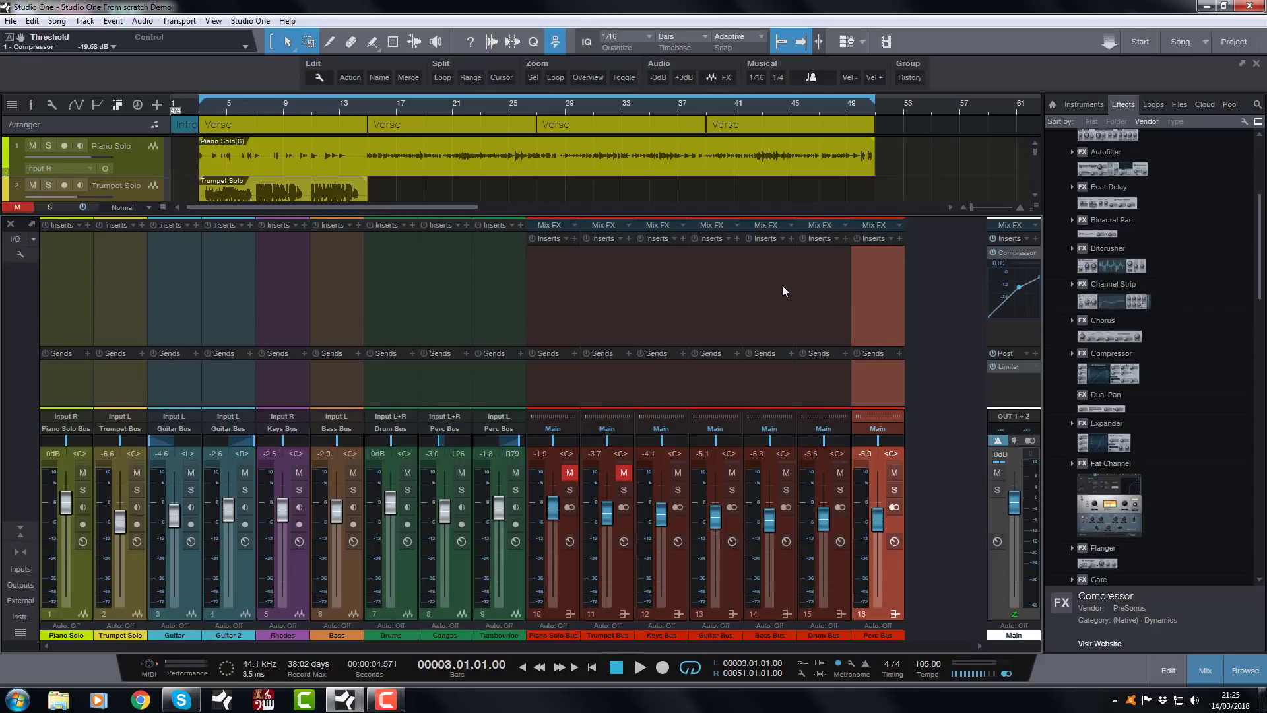
- Insert a Pro EQ on the Perc Bus
scroll(1134, 446, down, 12)
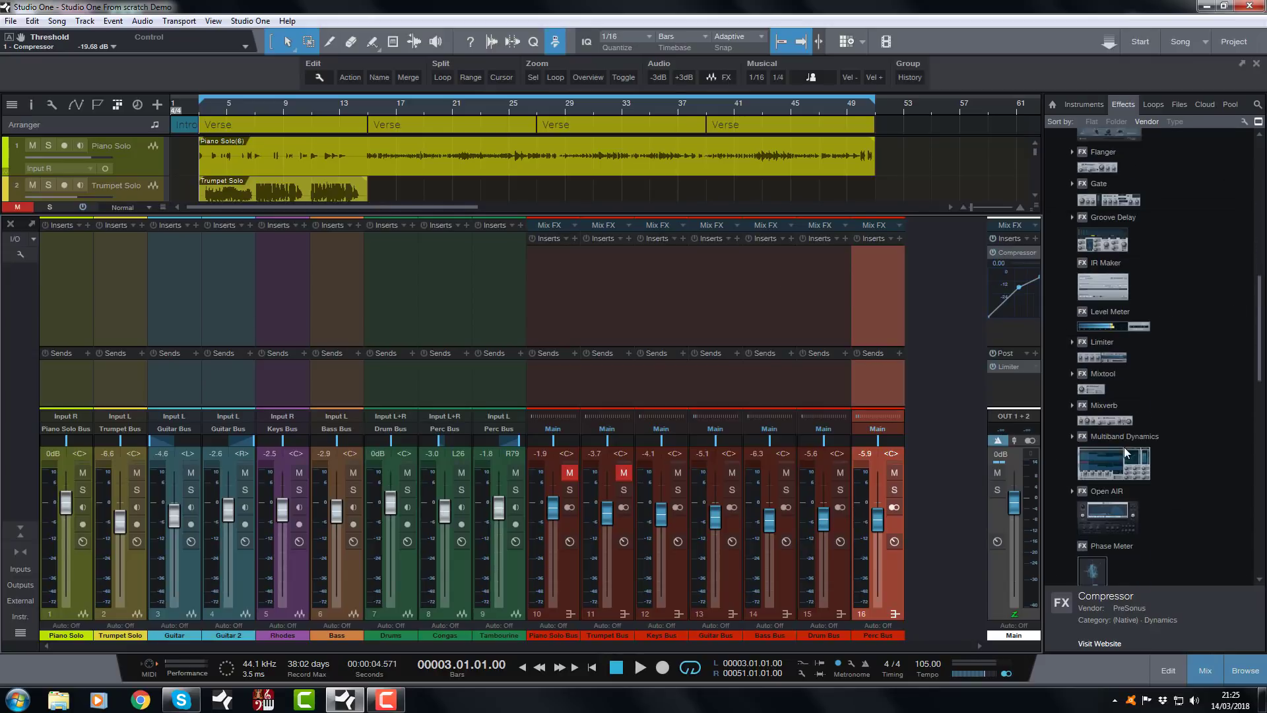
drag(1112, 524, 878, 288)
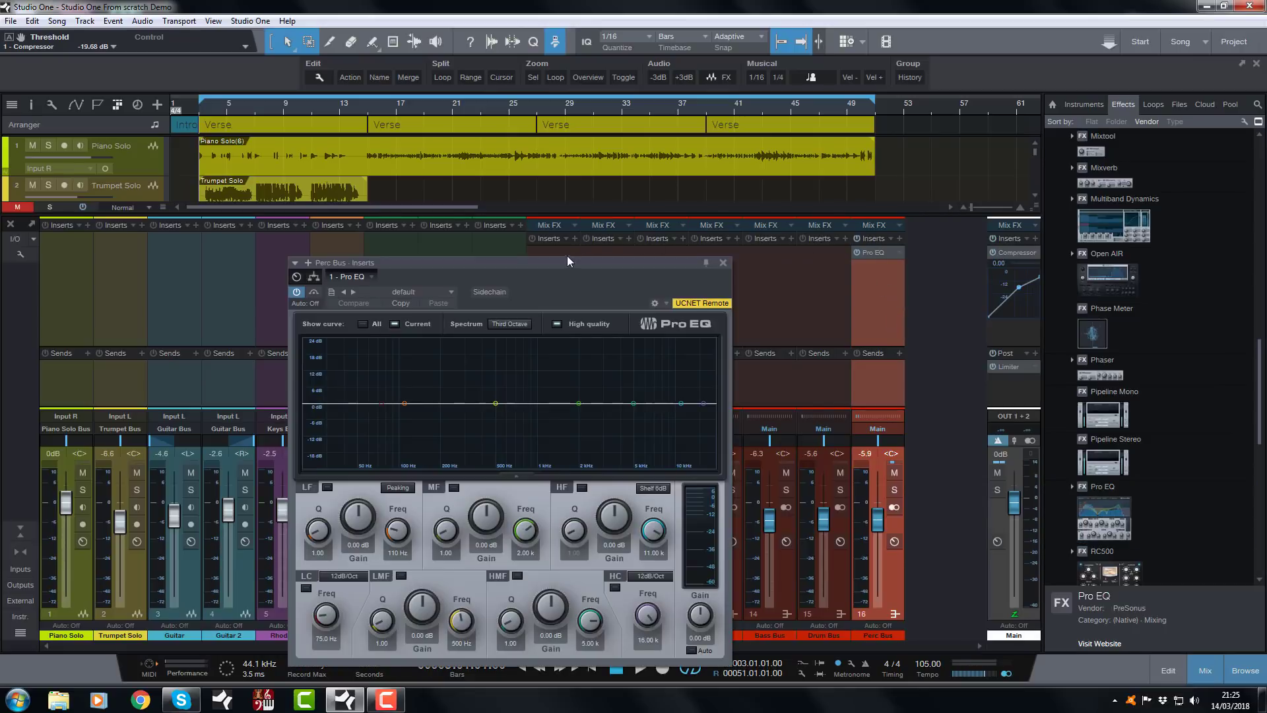
- Play the song from bar 3 and enable the Perc Bus Pro EQ's low cut at 159 Hz
drag(568, 261, 619, 178)
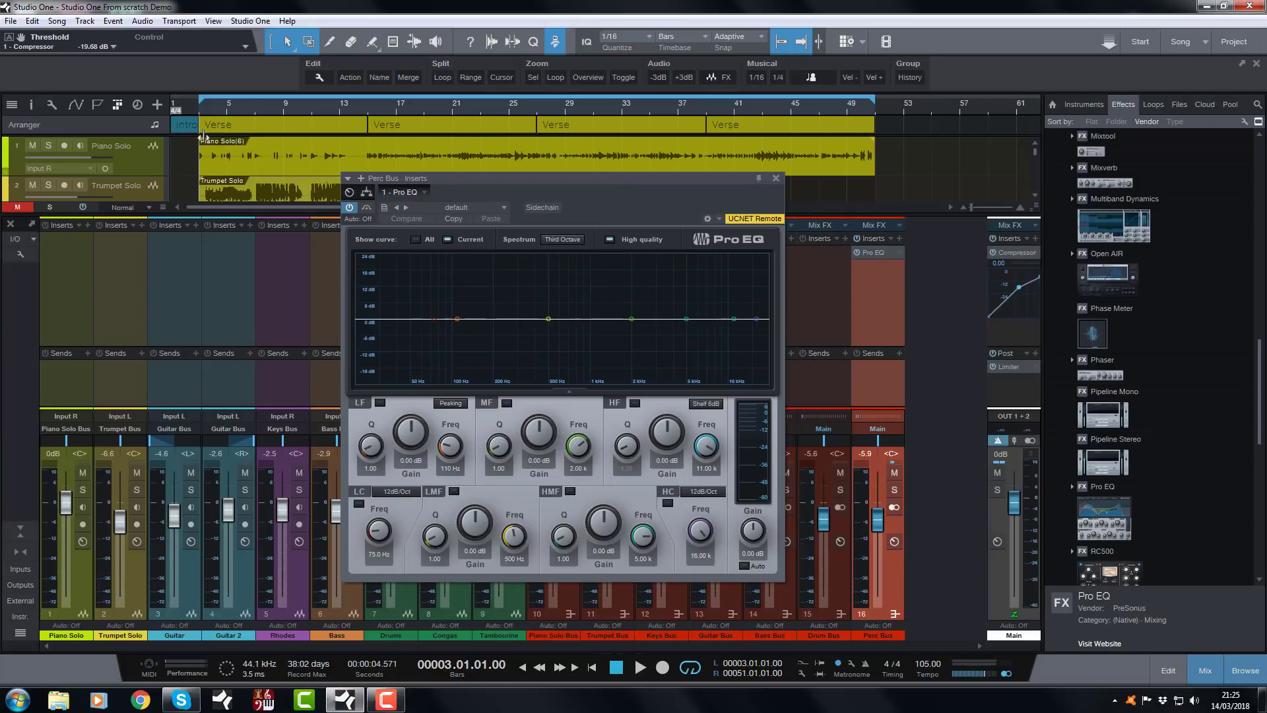
key(space)
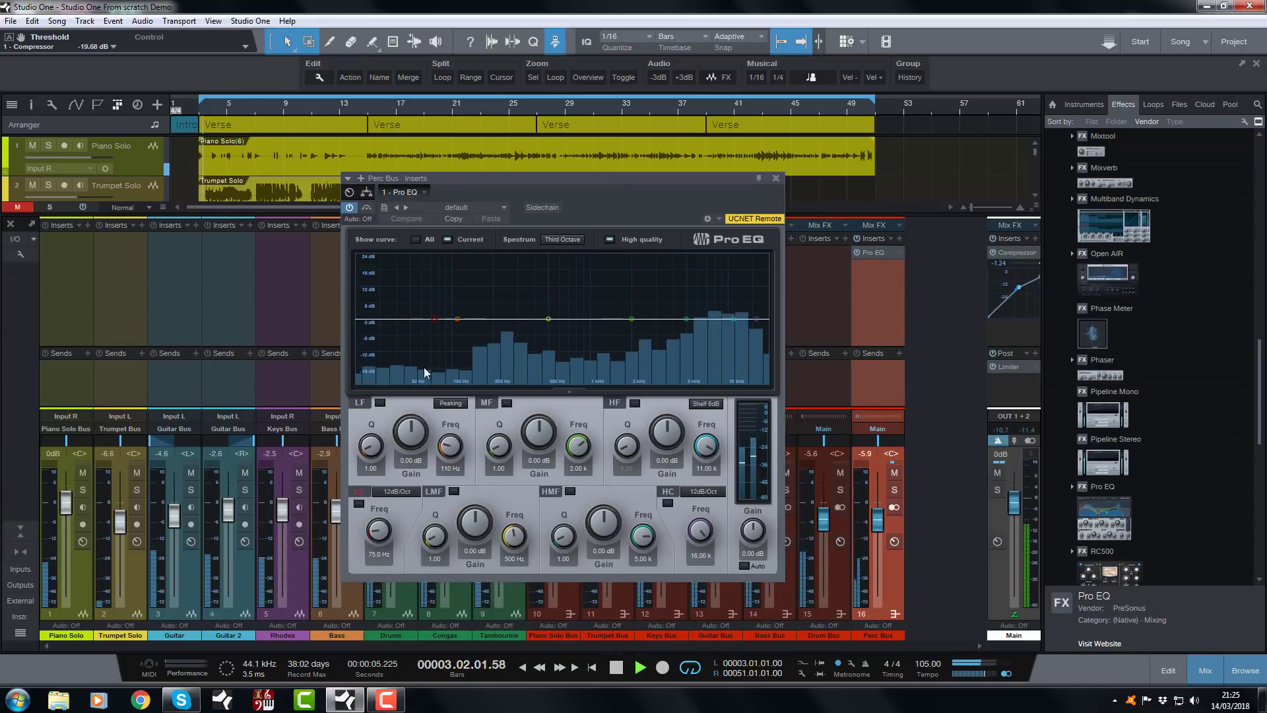
click(359, 504)
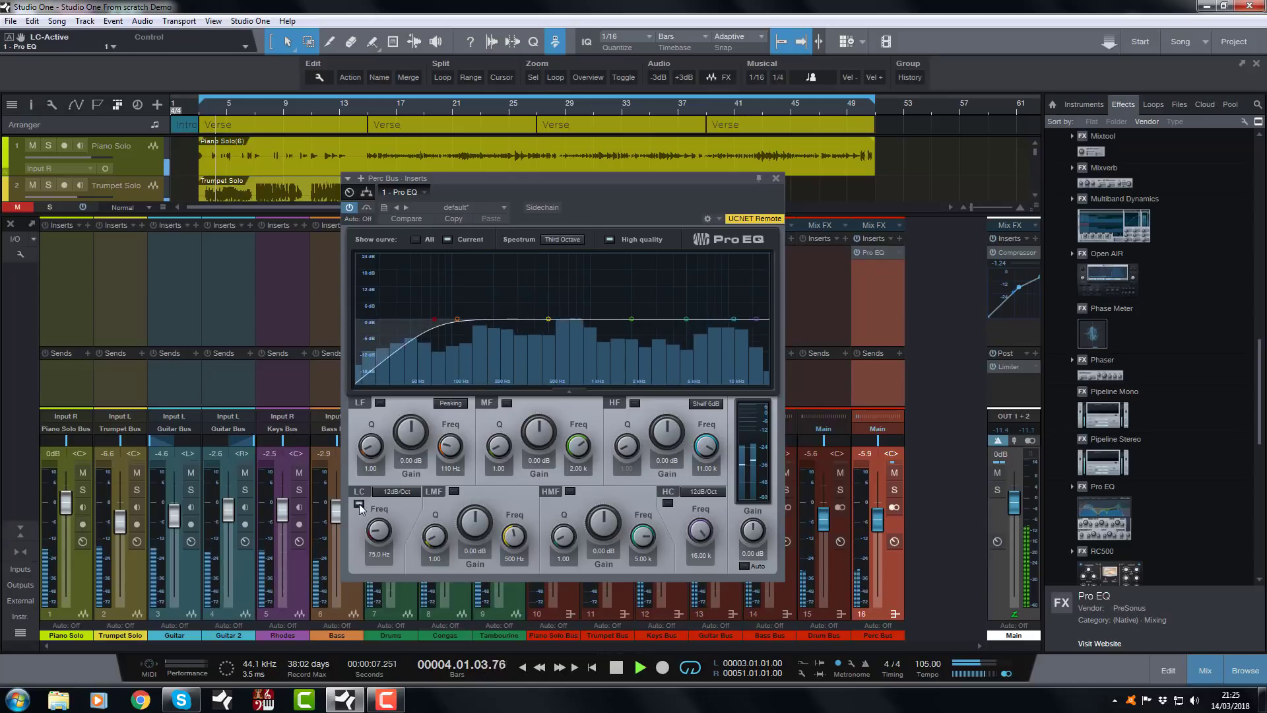
drag(377, 532, 375, 527)
scroll(375, 526, up, 4)
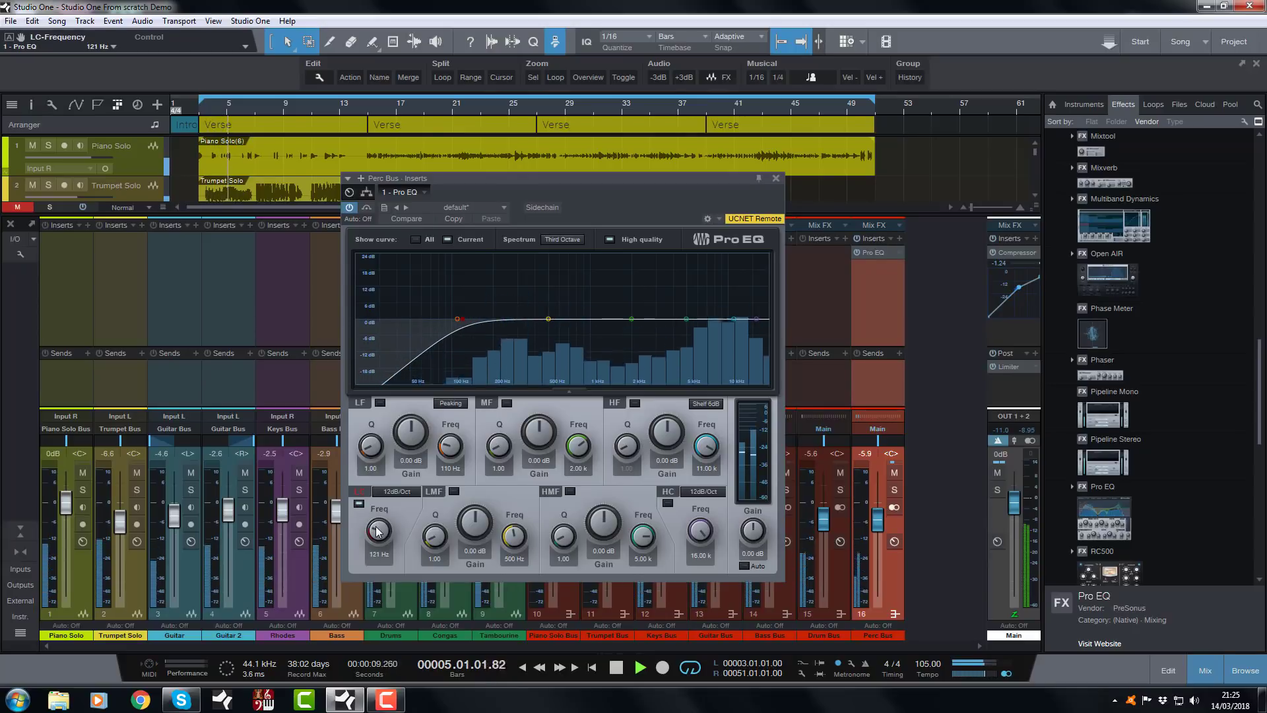
scroll(377, 531, up, 3)
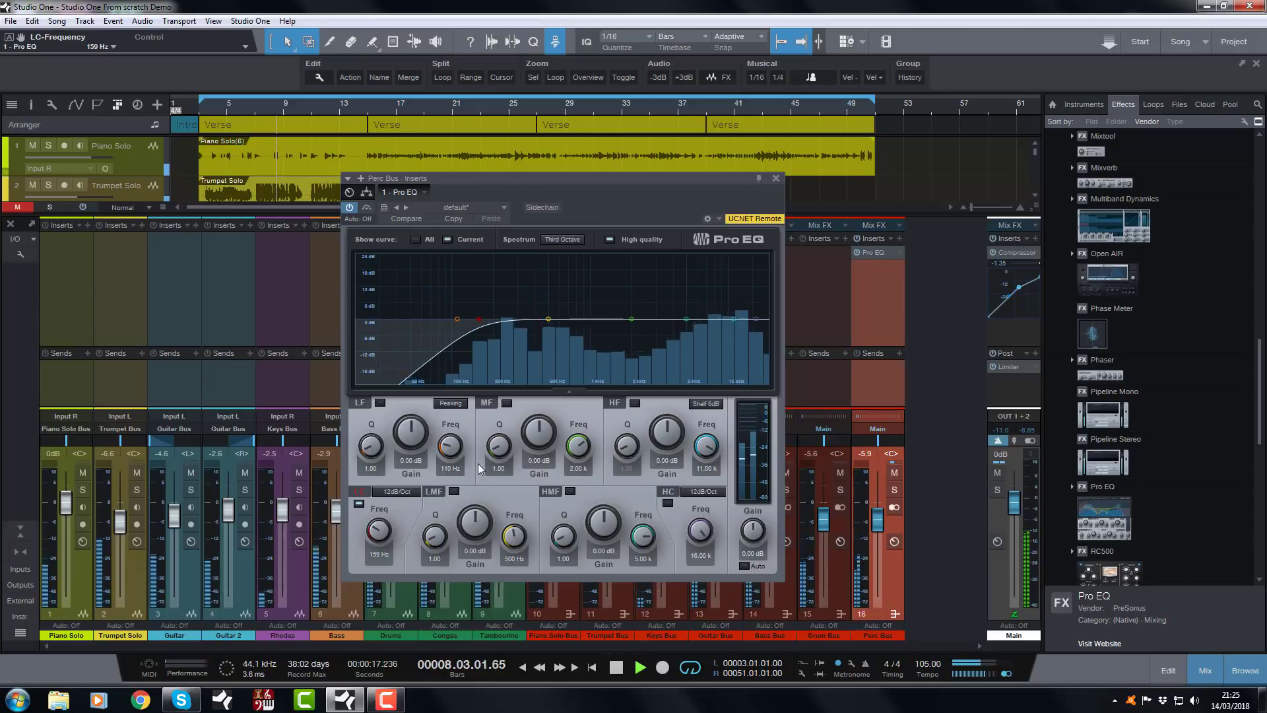
- Boost the Pro EQ's HF band by 2.88 dB and its LF band by 2.88 dB at 170 Hz, closing the EQ and stopping playback
click(635, 402)
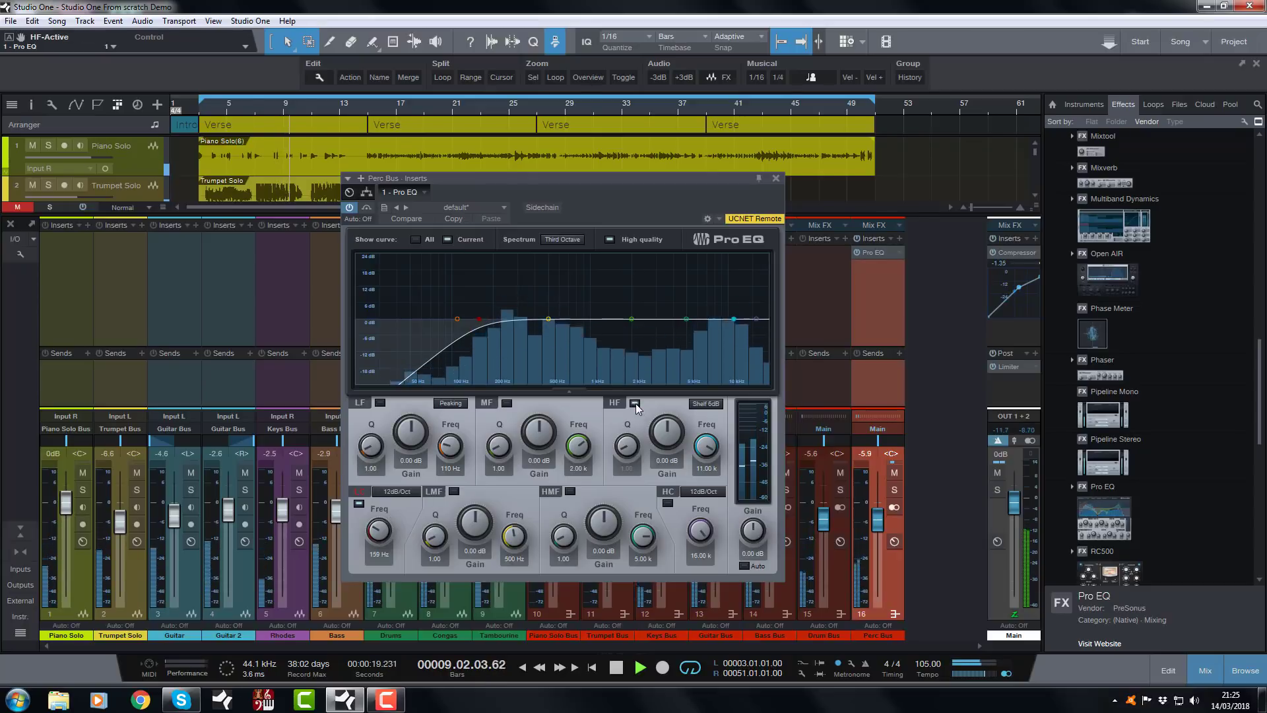
scroll(661, 429, up, 5)
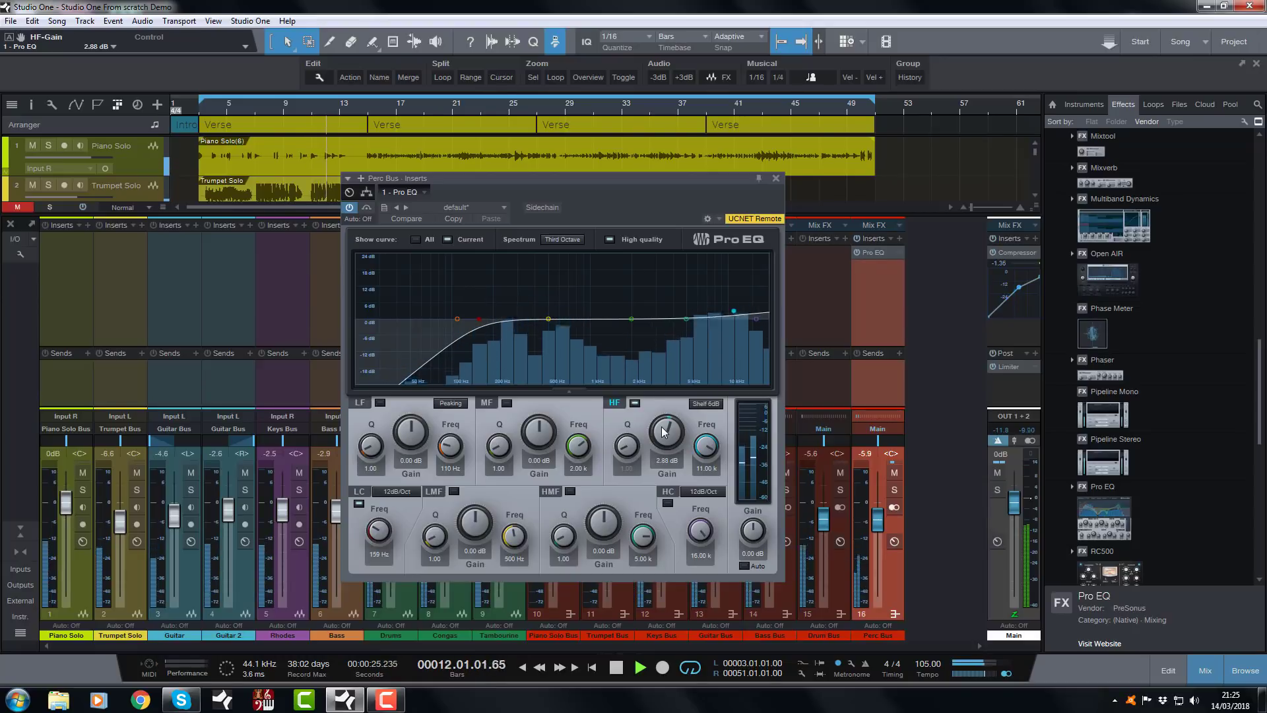
scroll(663, 429, up, 1)
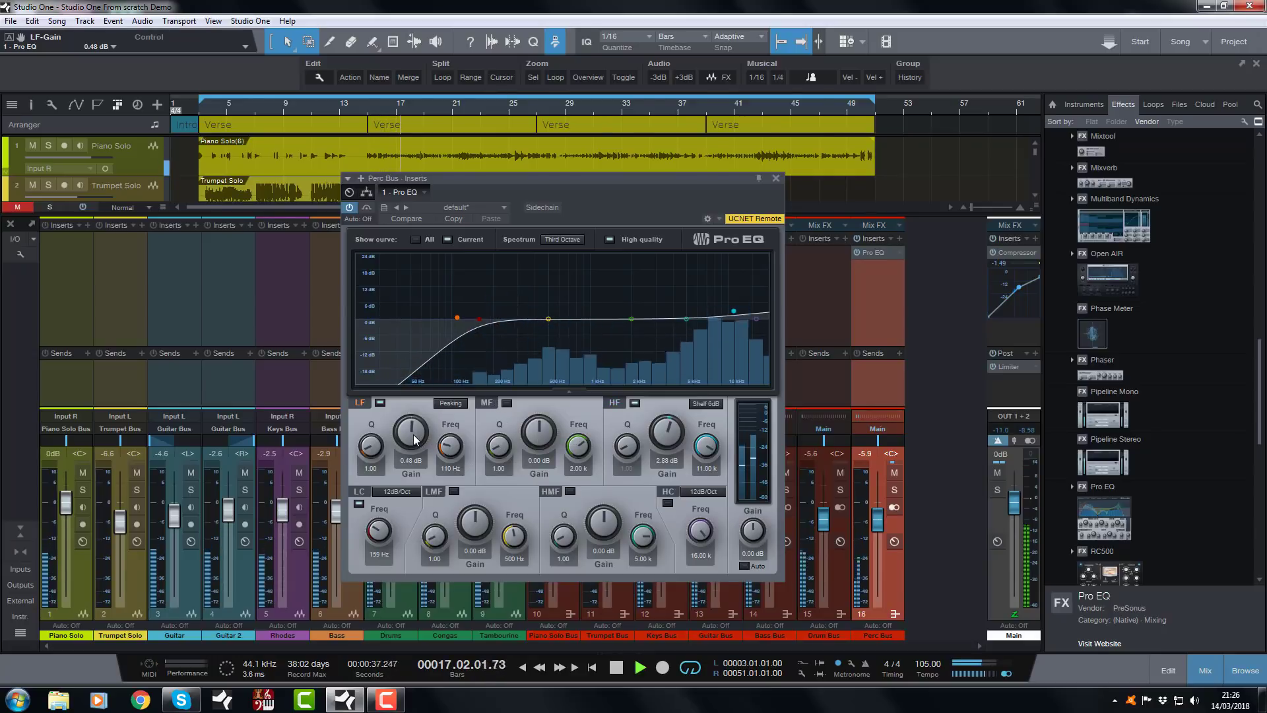
drag(414, 440, 446, 441)
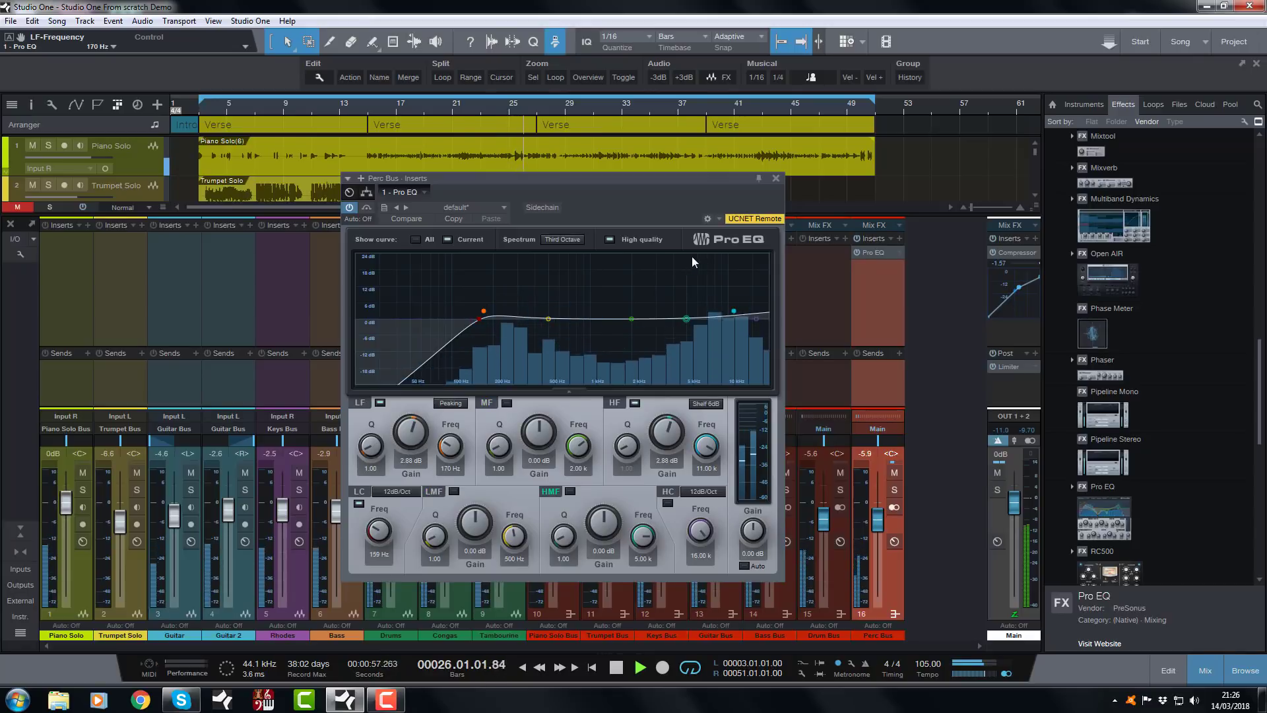
click(777, 179)
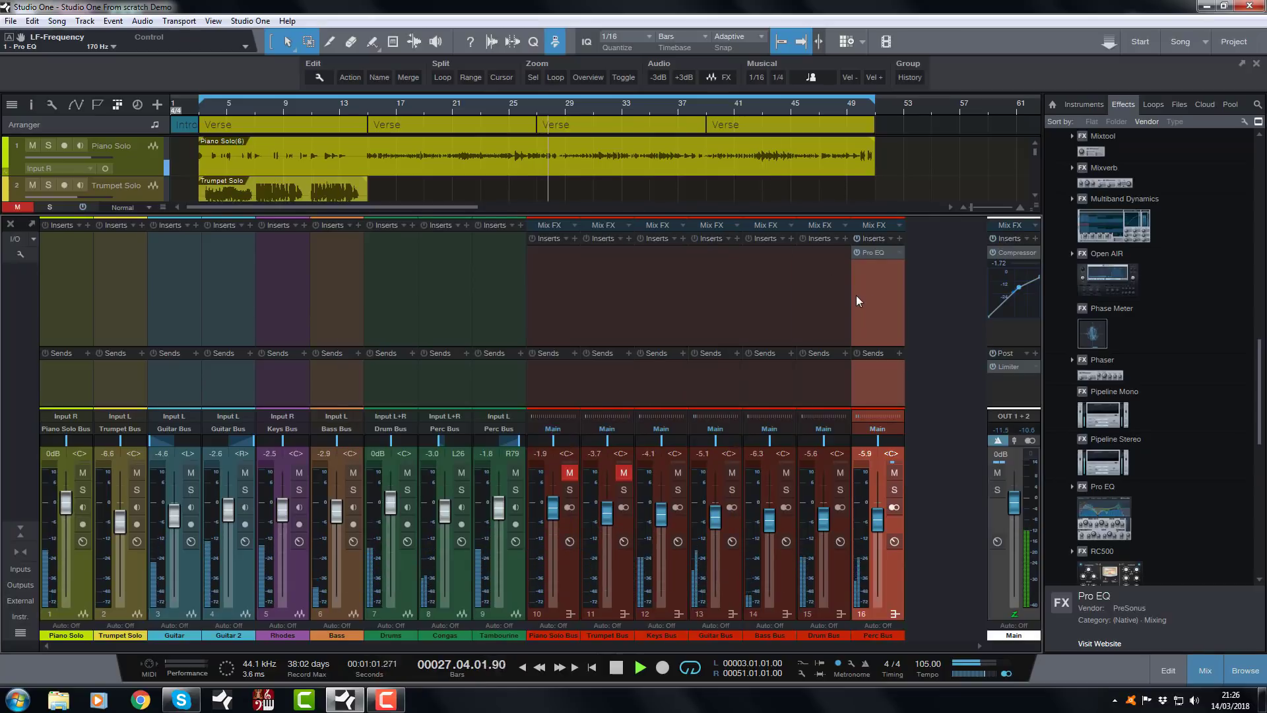
key(space)
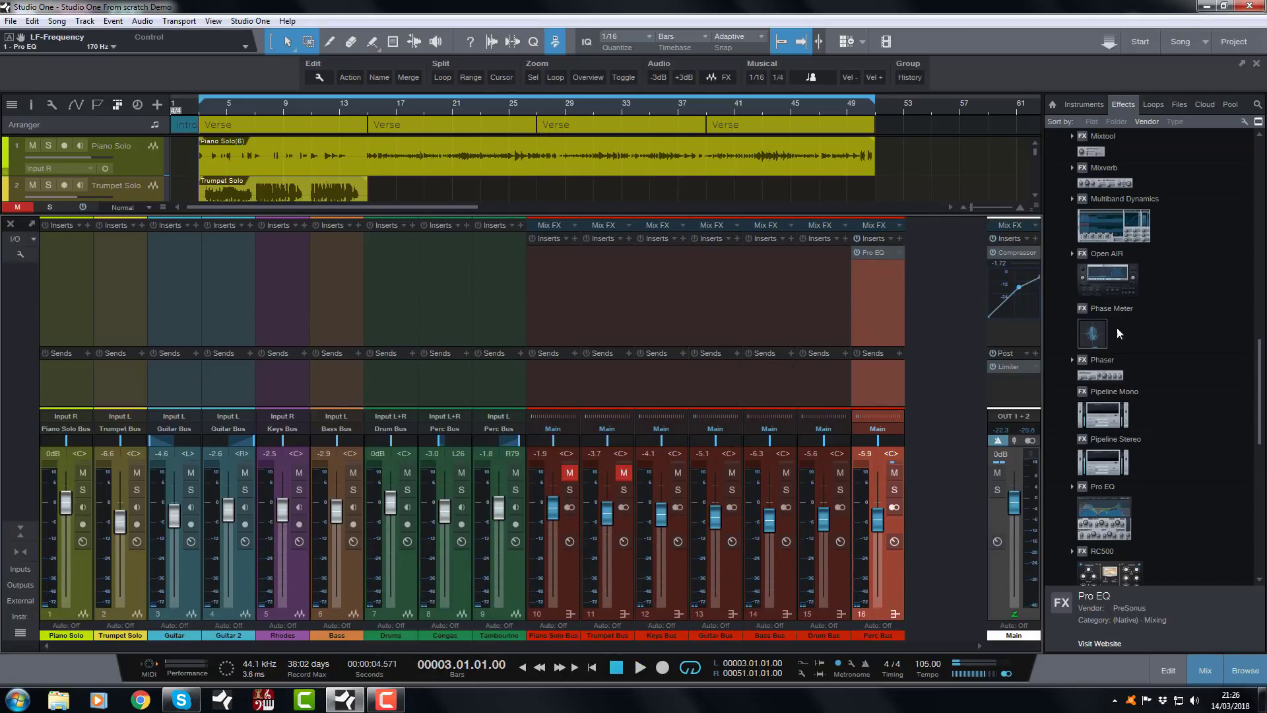
- Insert a Compressor after the Pro EQ on the Perc Bus and turn off its internal sidechain filter
scroll(1101, 360, up, 5)
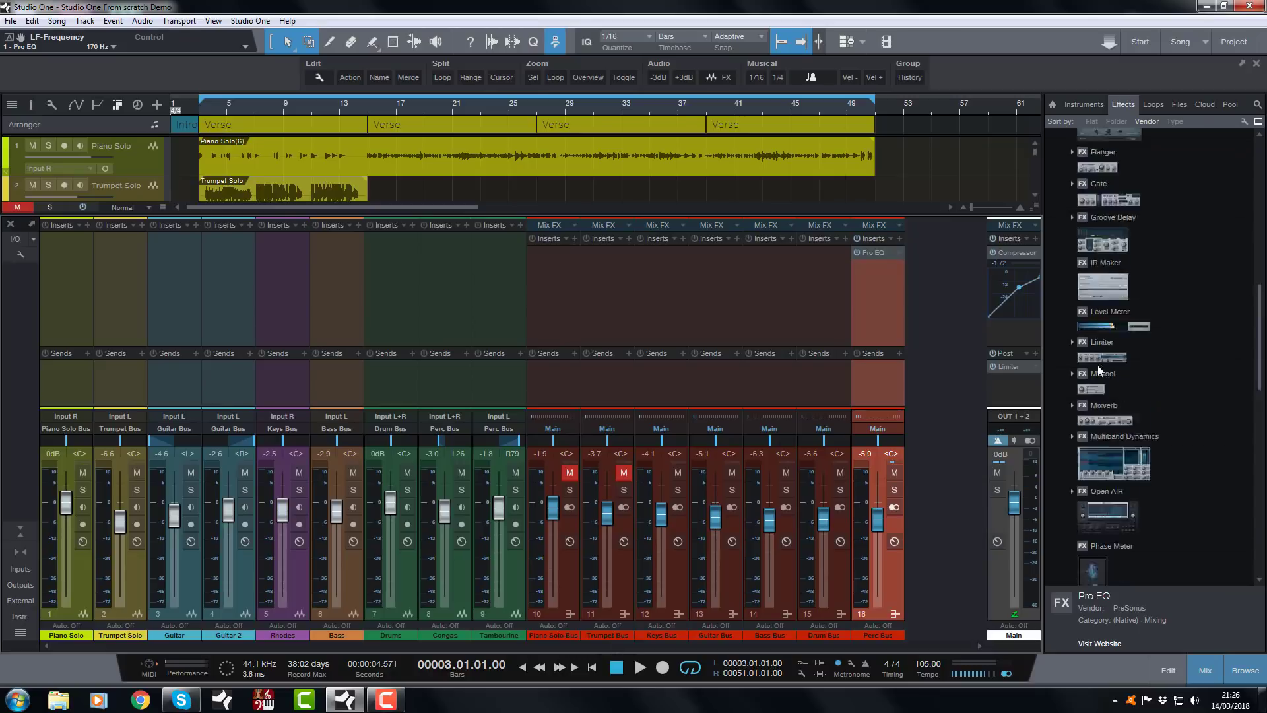
scroll(1098, 365, up, 5)
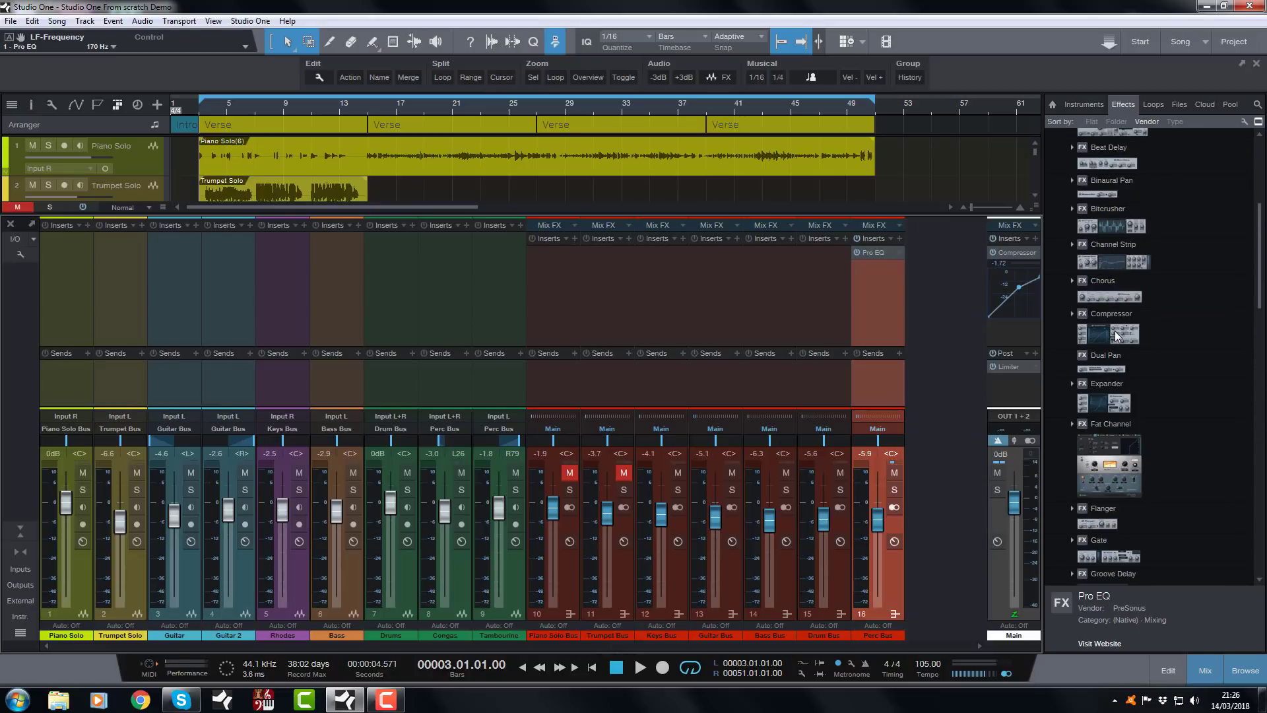
drag(1117, 336, 884, 290)
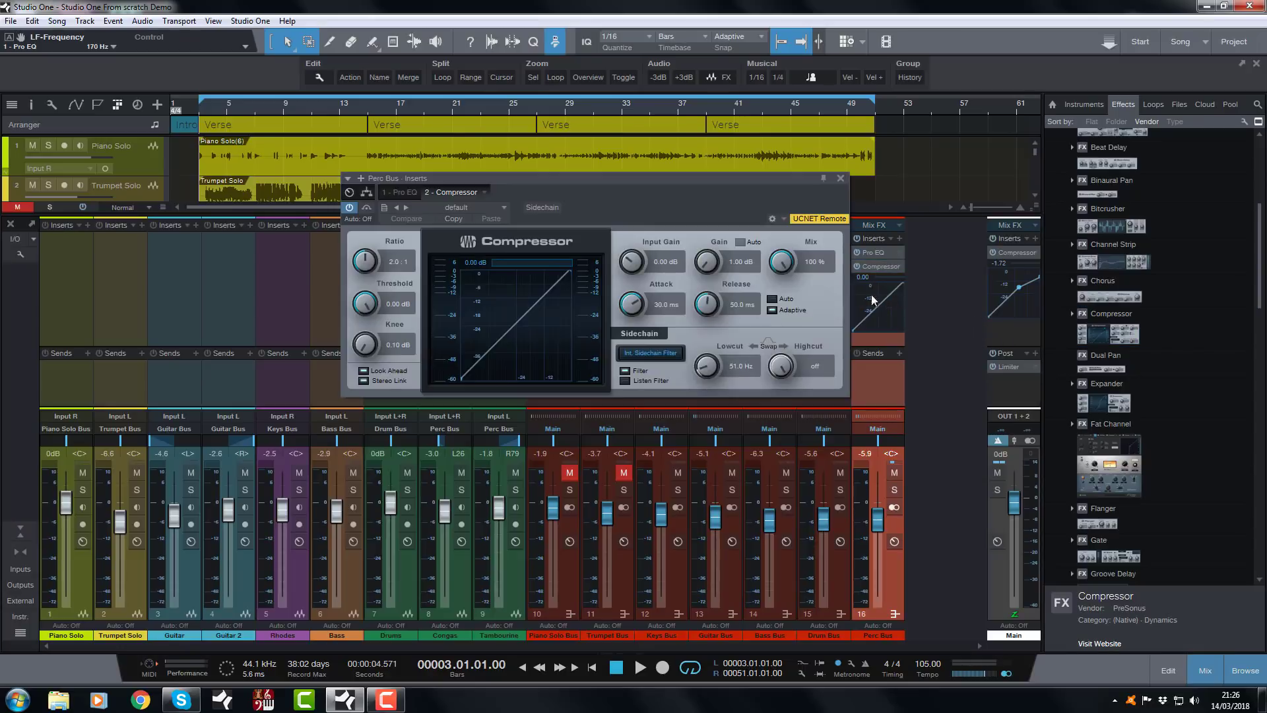
click(625, 370)
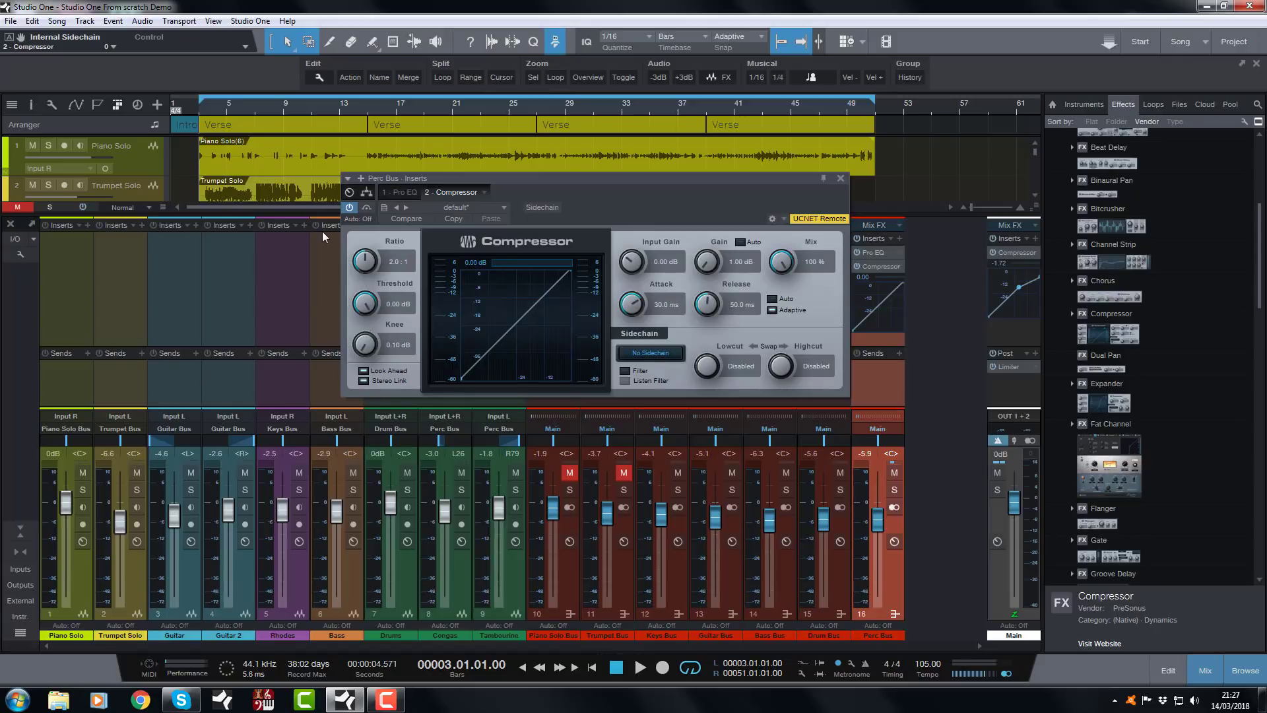
- During playback, set the Perc Bus Compressor's threshold to -21.12 dB and its attack to 10.6 ms
key(space)
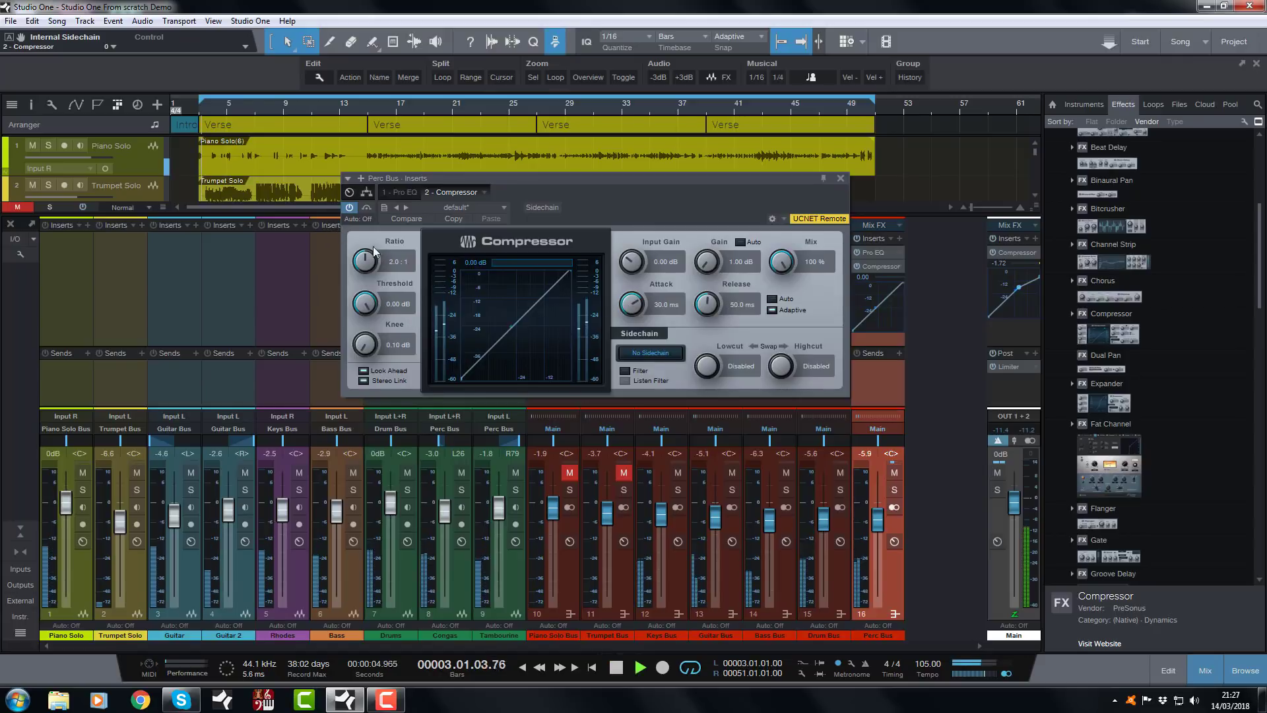
drag(365, 303, 360, 346)
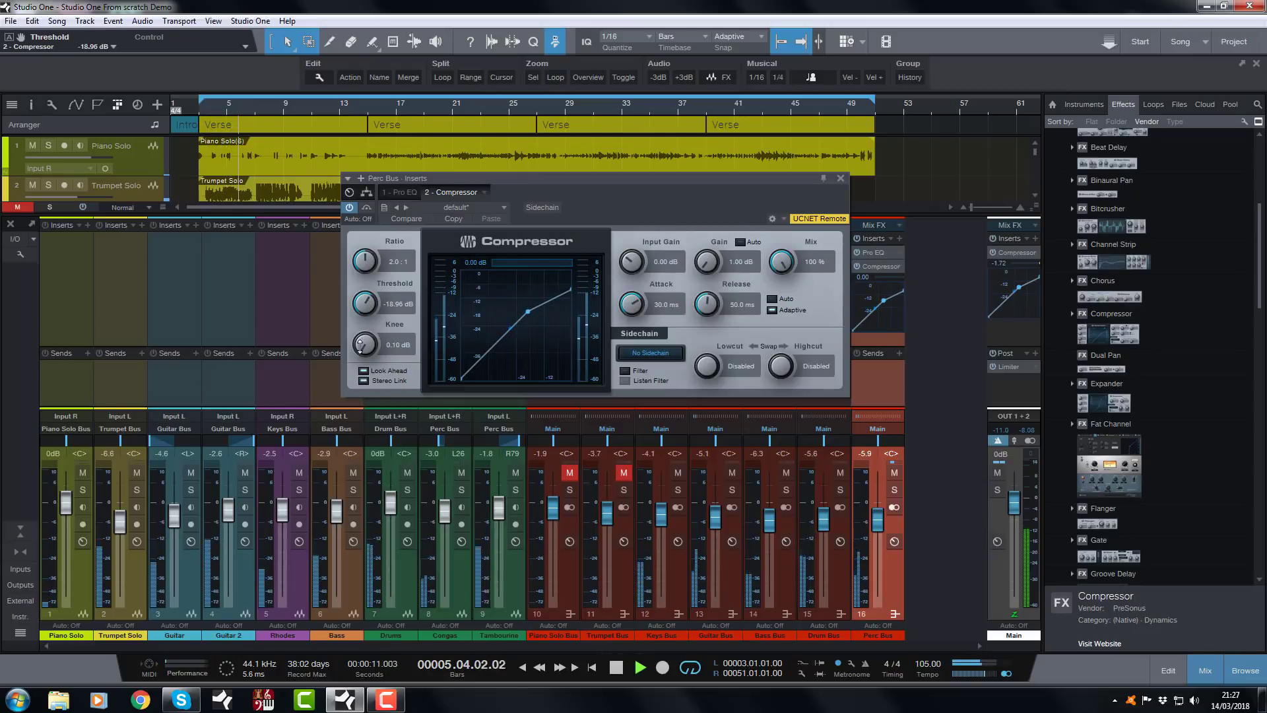
drag(361, 346, 355, 347)
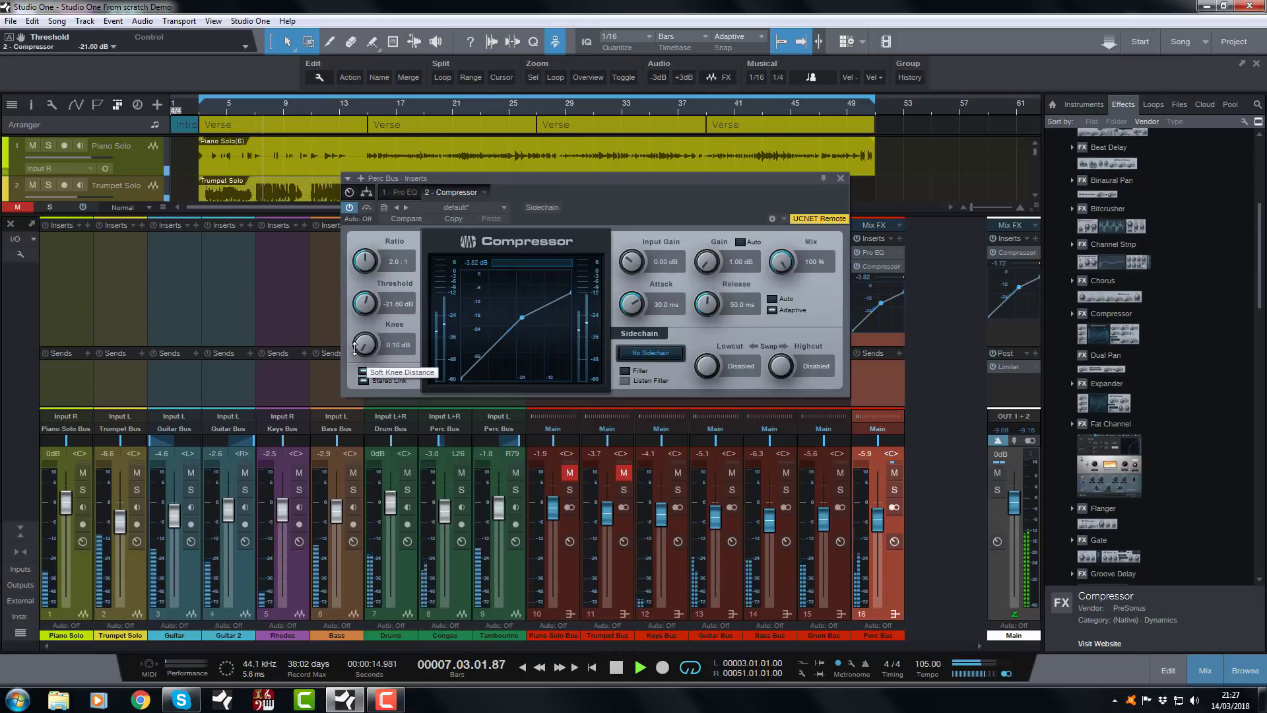
drag(632, 304, 627, 312)
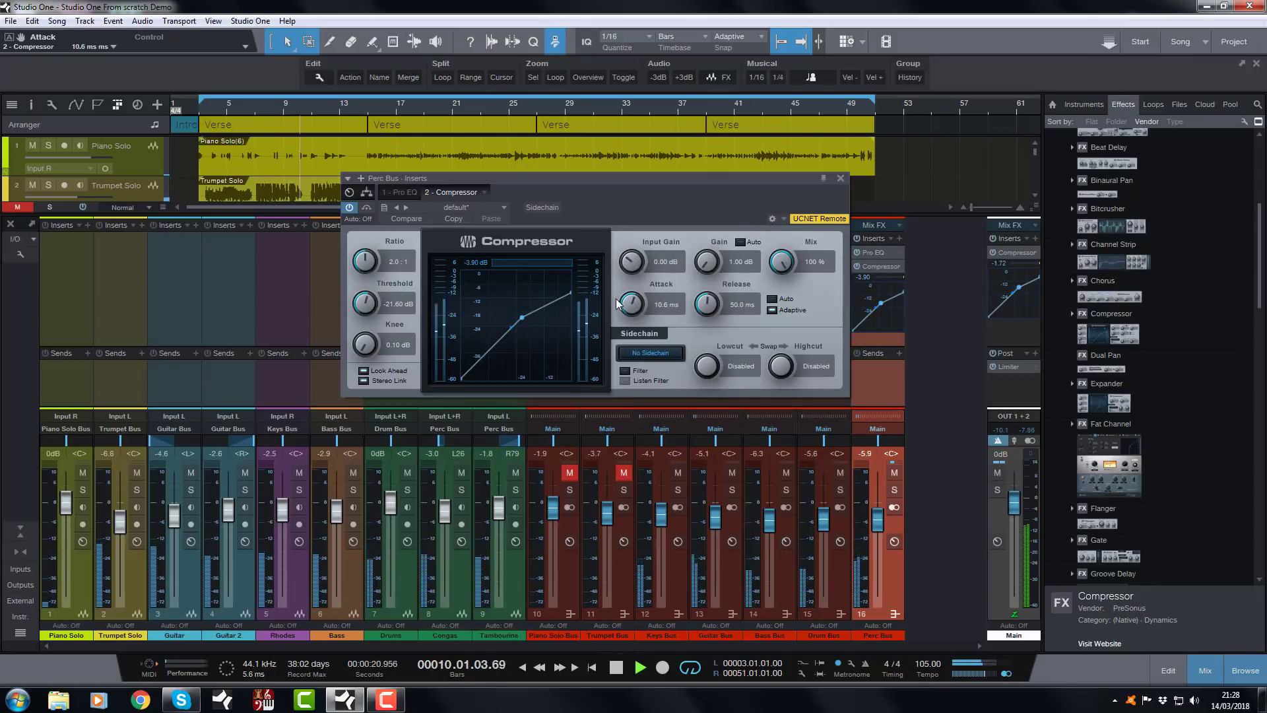
drag(371, 303, 373, 303)
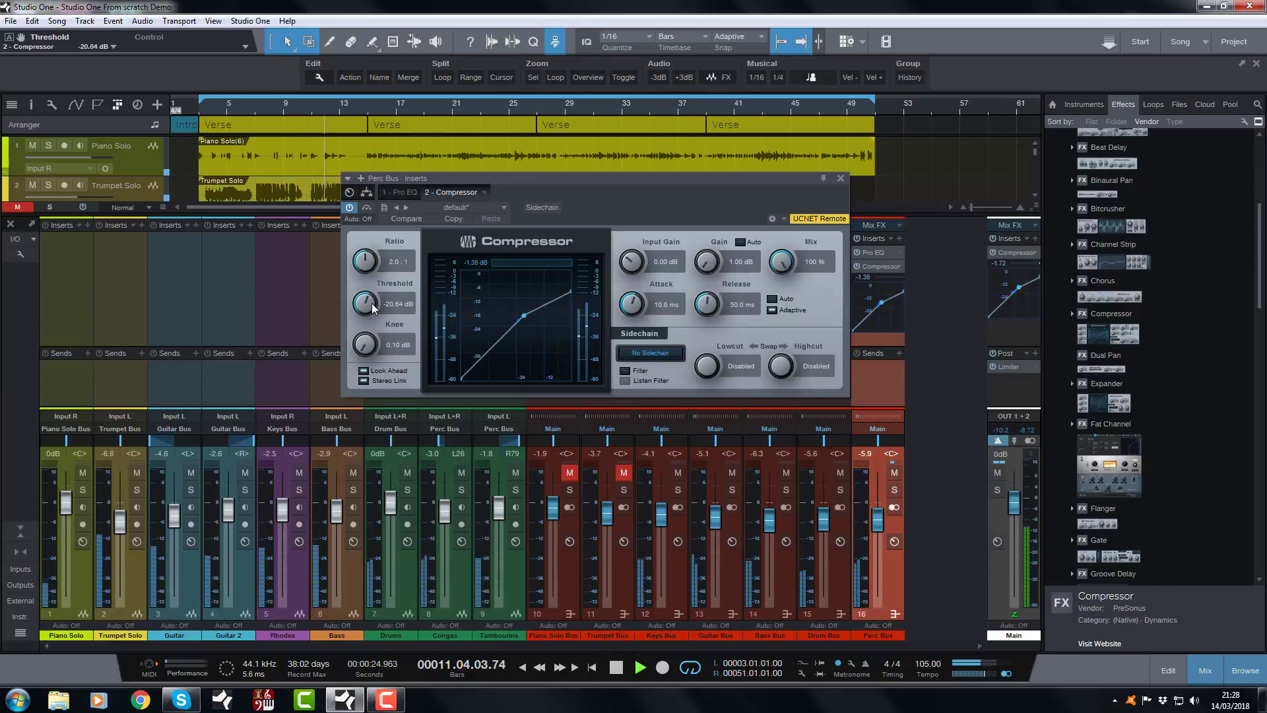
scroll(371, 303, down, 1)
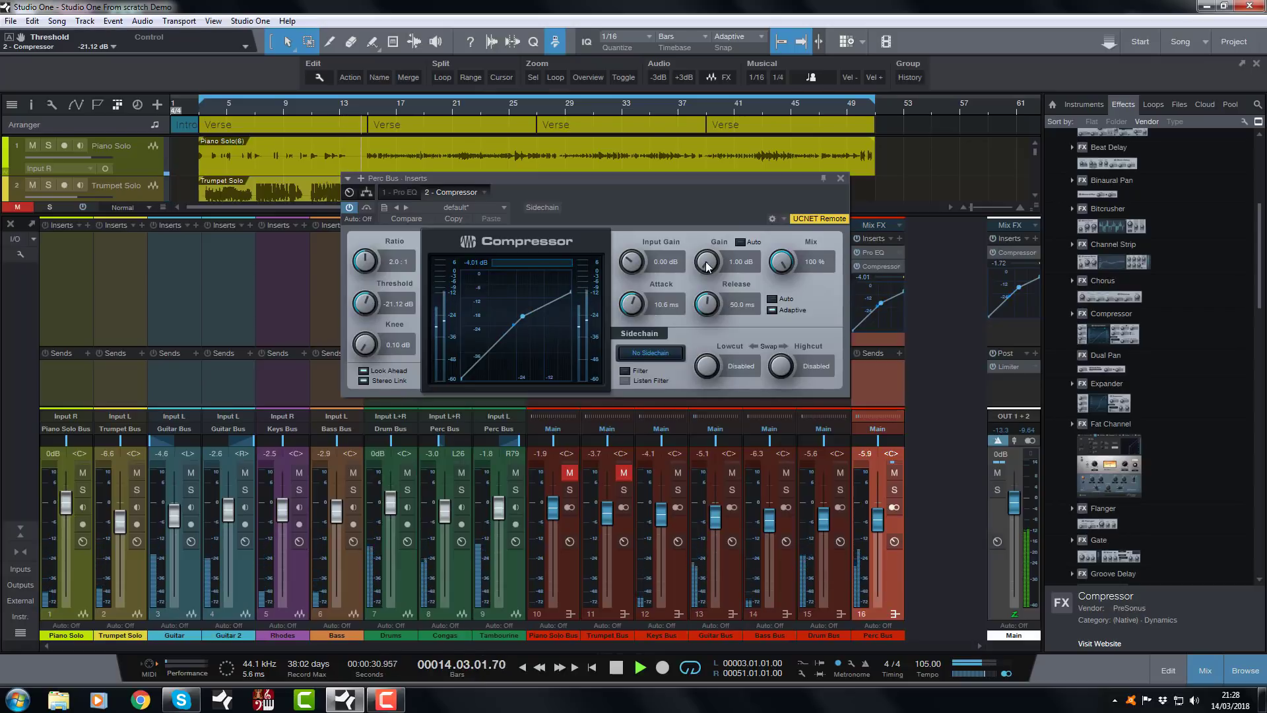
- Raise the Perc Bus Compressor's makeup gain to 2.40 dB, briefly trying 2.88 dB
scroll(707, 262, up, 2)
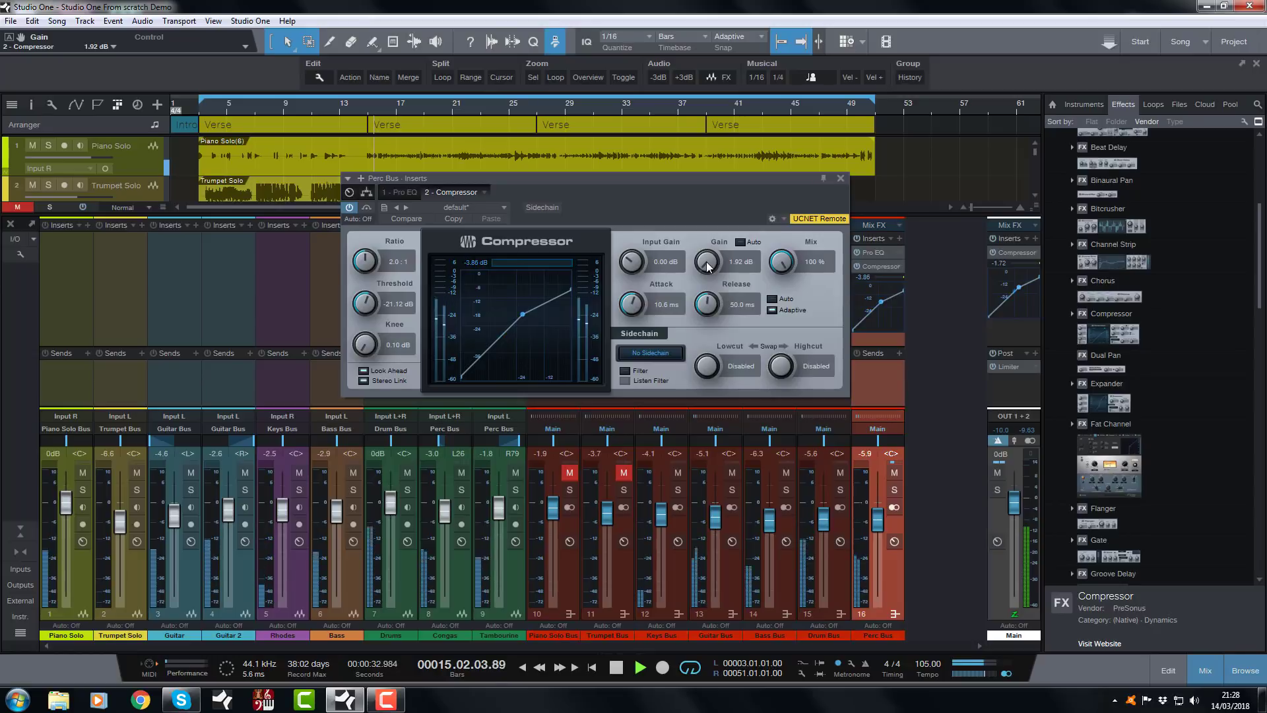
scroll(707, 263, up, 1)
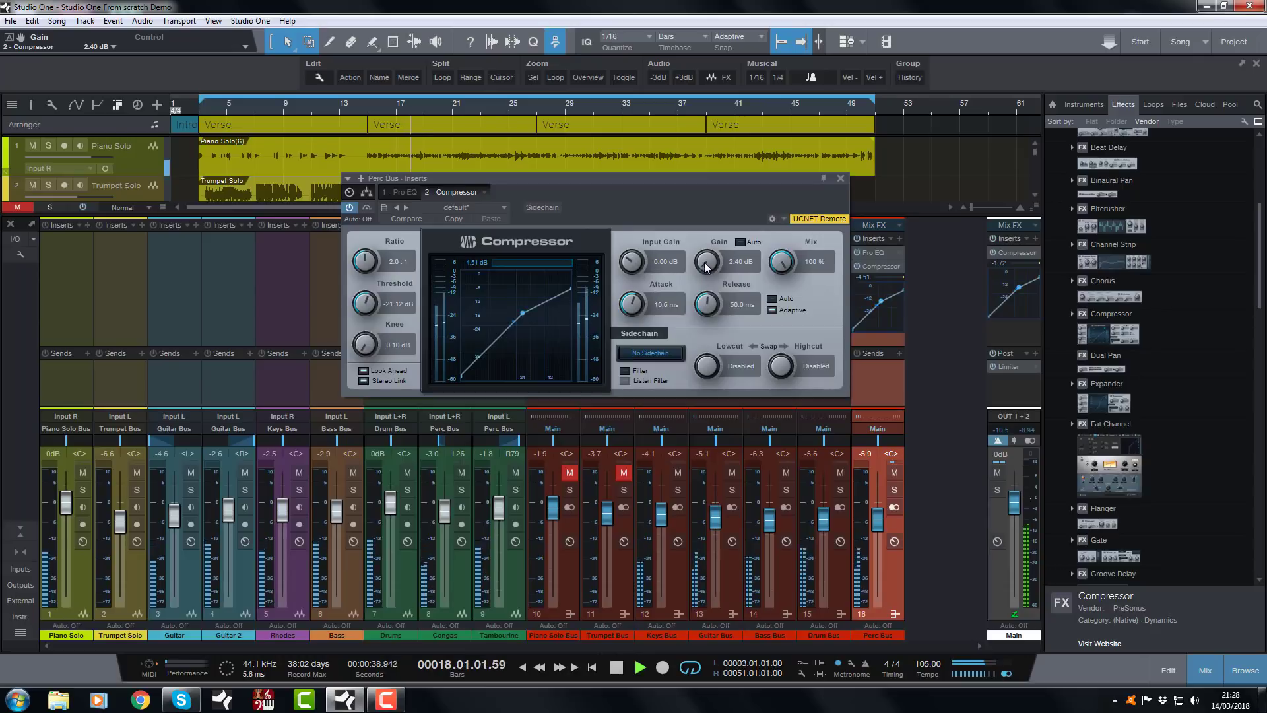
scroll(707, 264, up, 1)
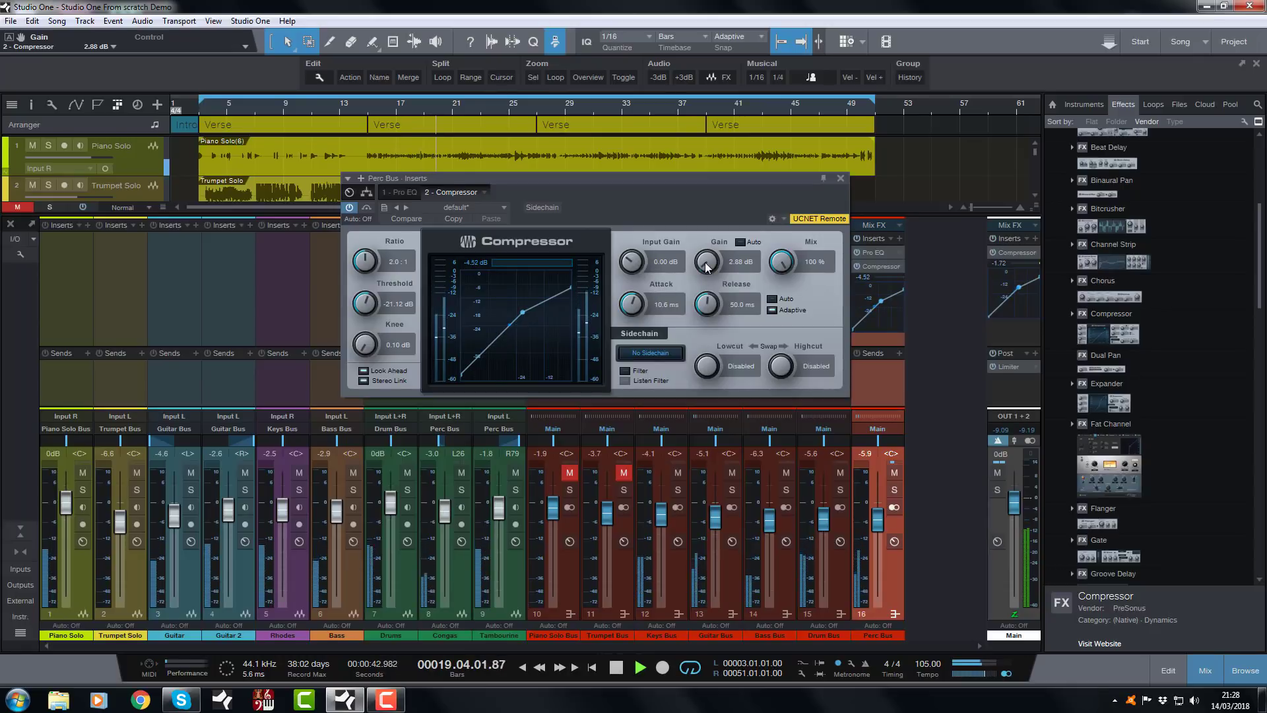
scroll(706, 265, down, 1)
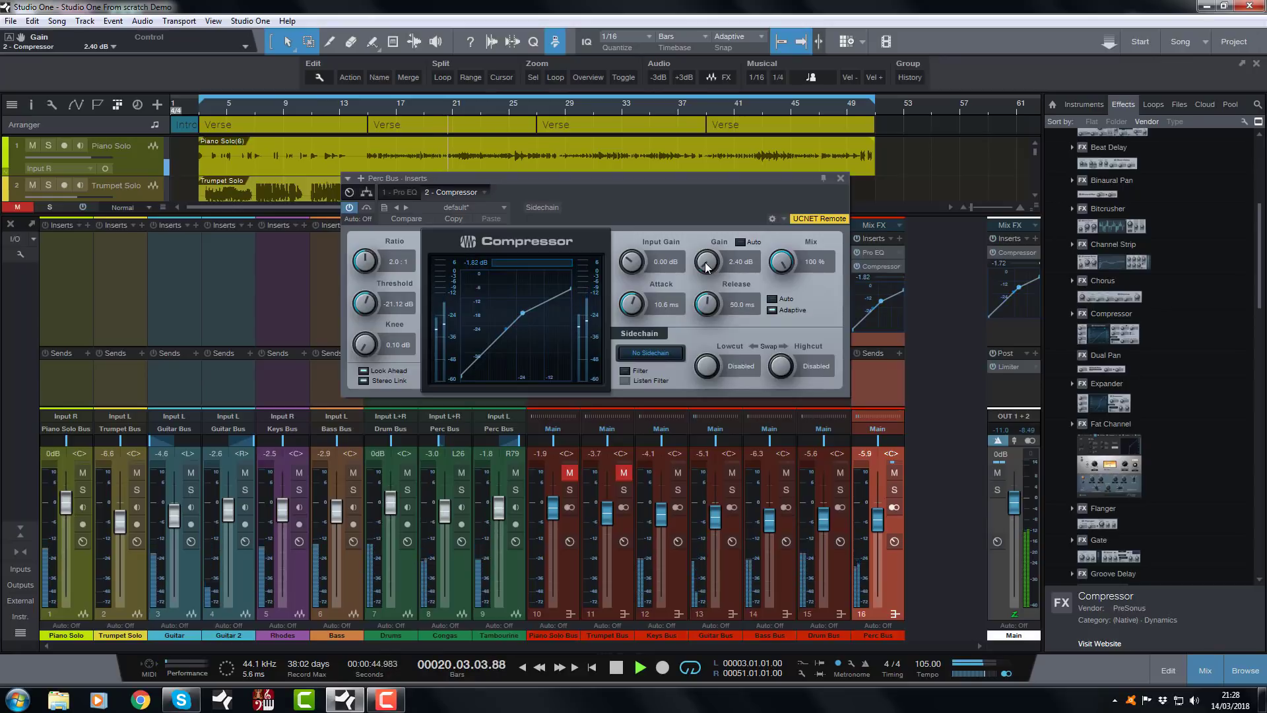
- Compare the Perc Bus with the Compressor bypassed and active, set its threshold to -20.64 dB, and close it after stopping playback
click(367, 207)
click(368, 208)
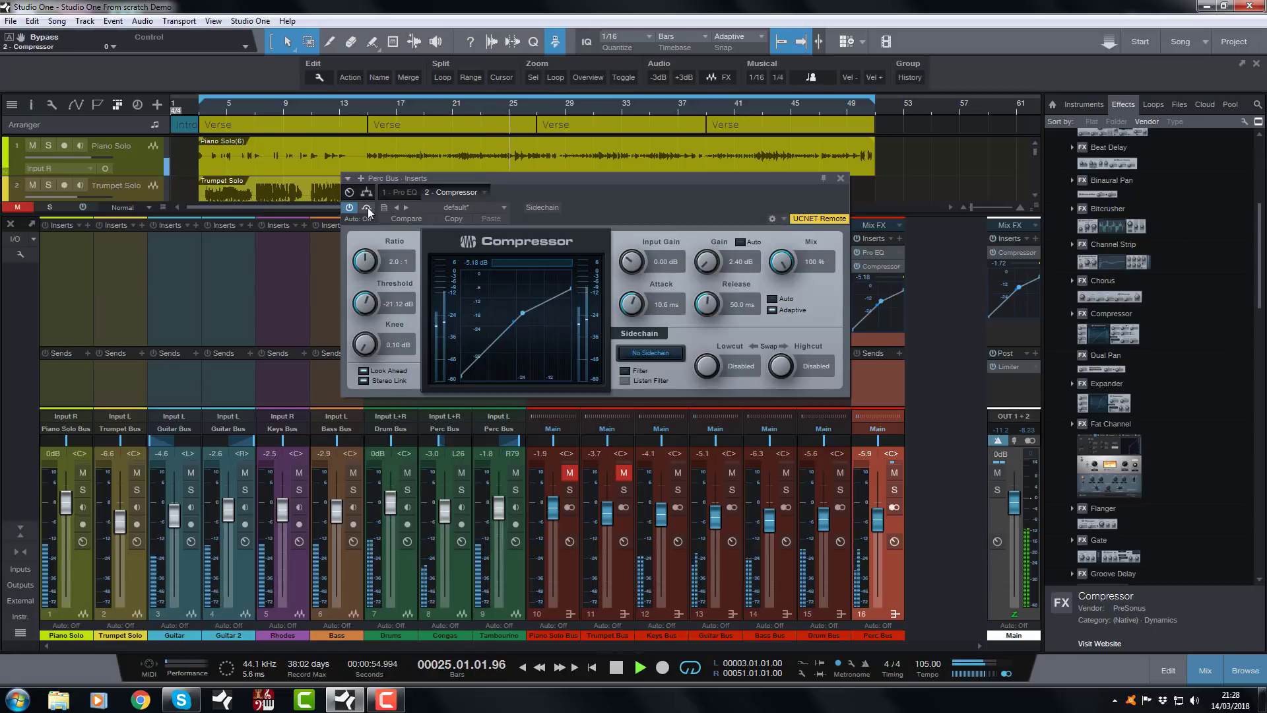
drag(368, 306, 368, 303)
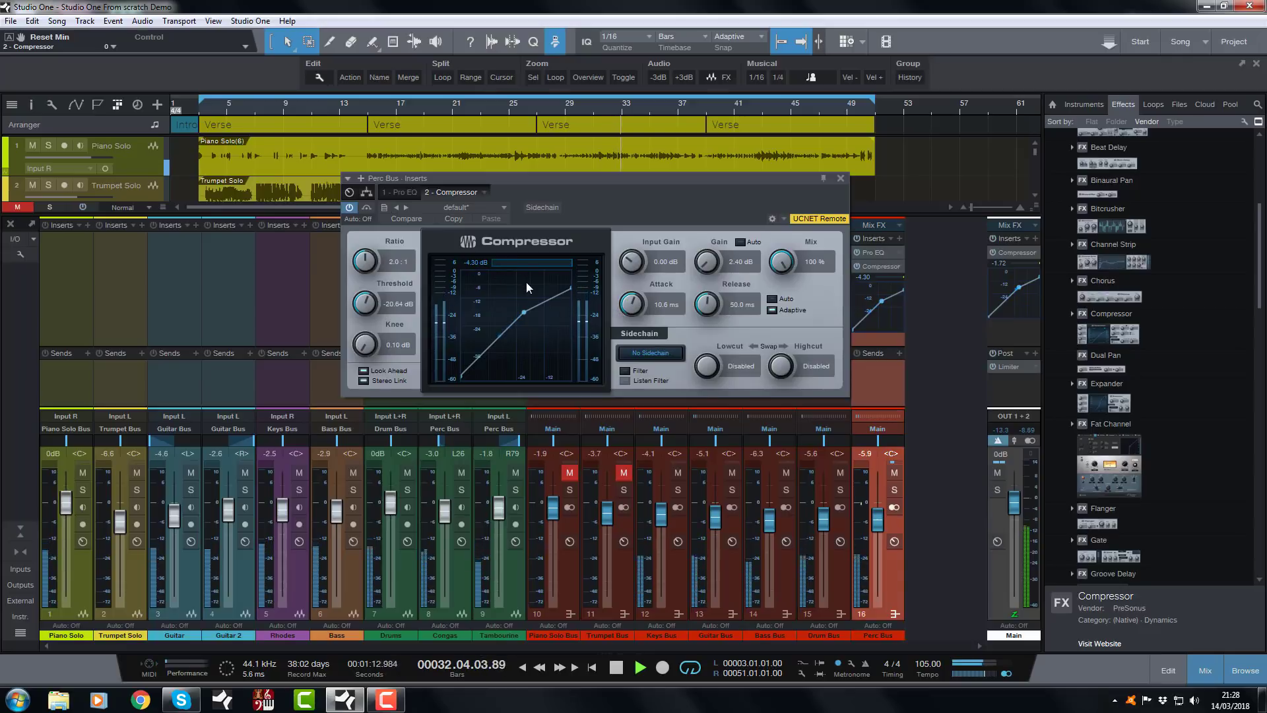
click(367, 208)
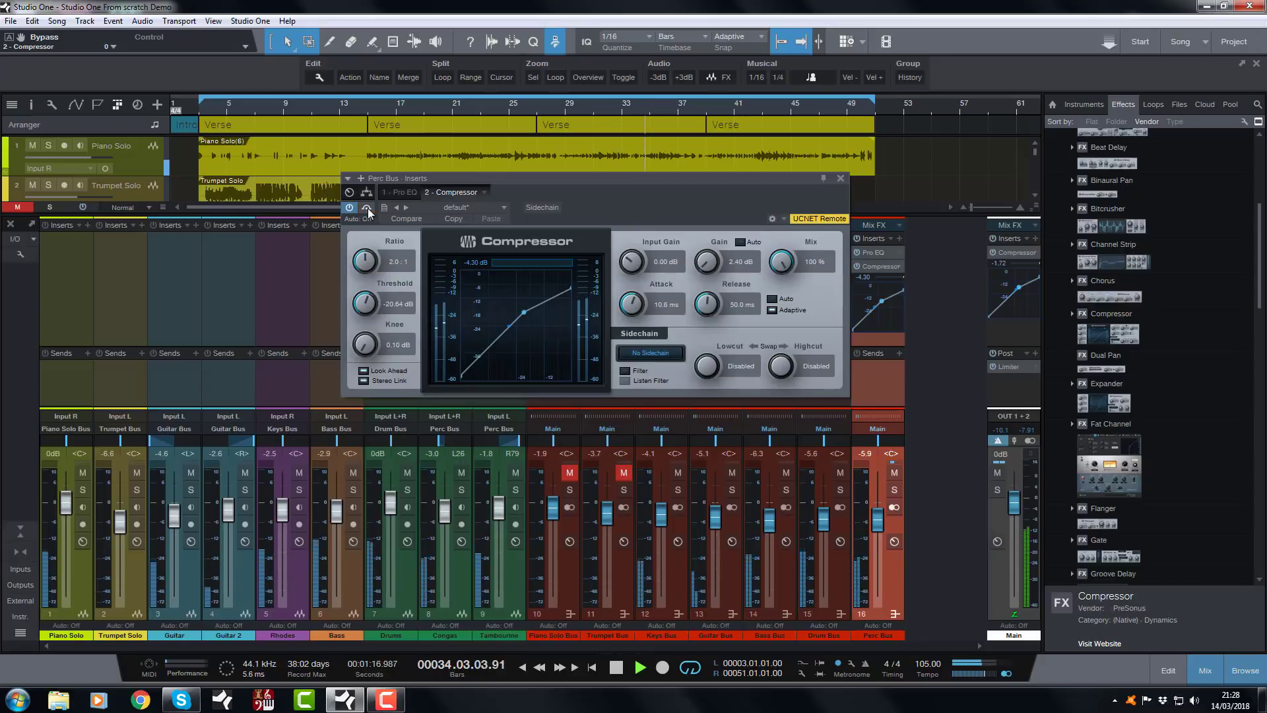
click(367, 208)
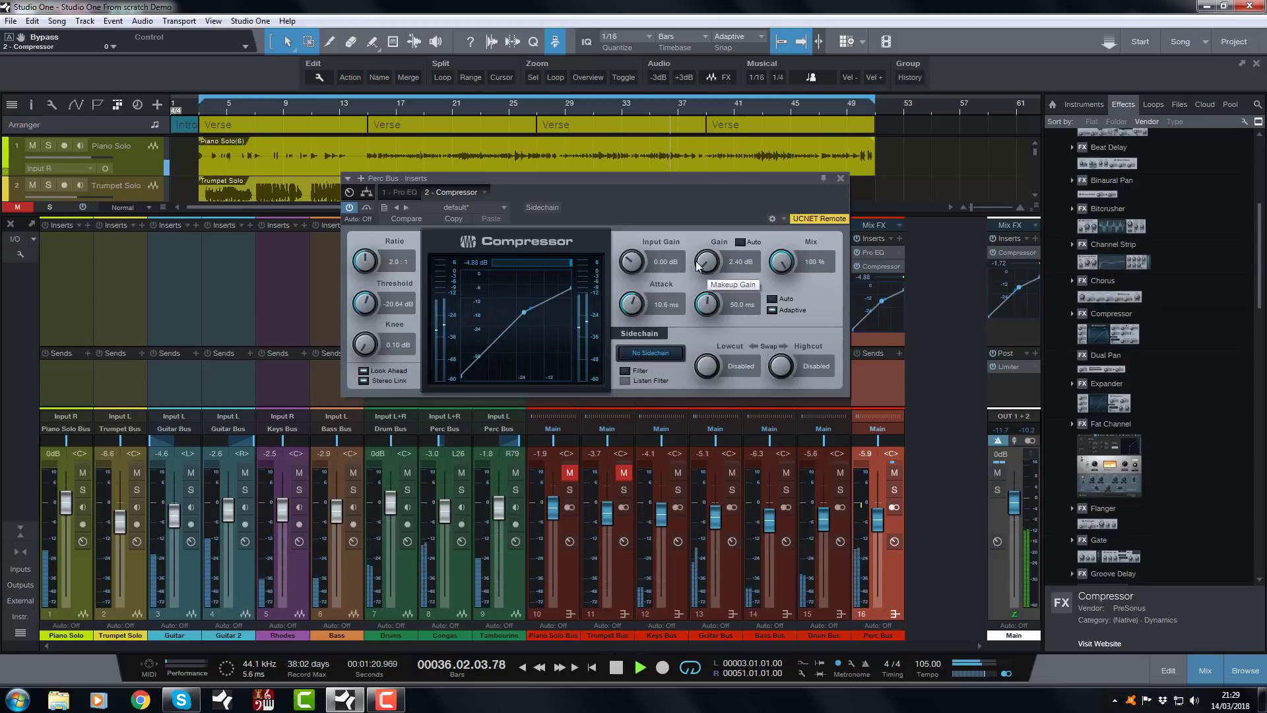
key(space)
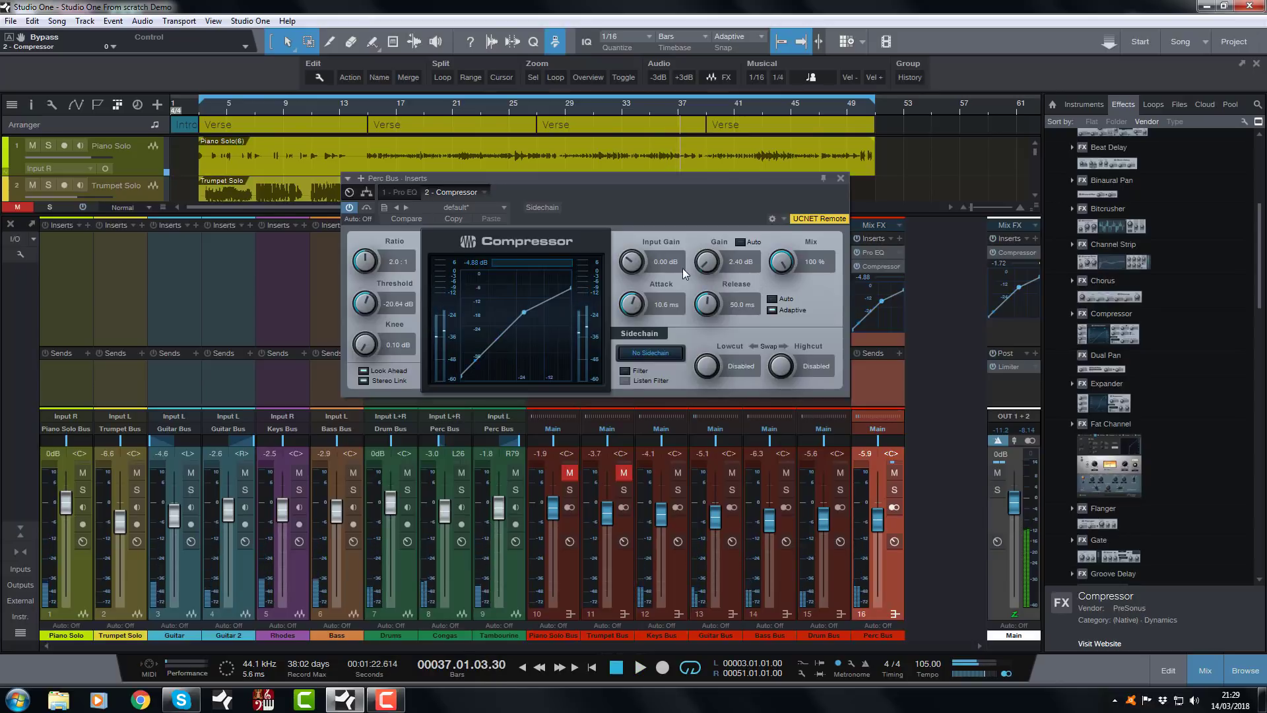
click(841, 179)
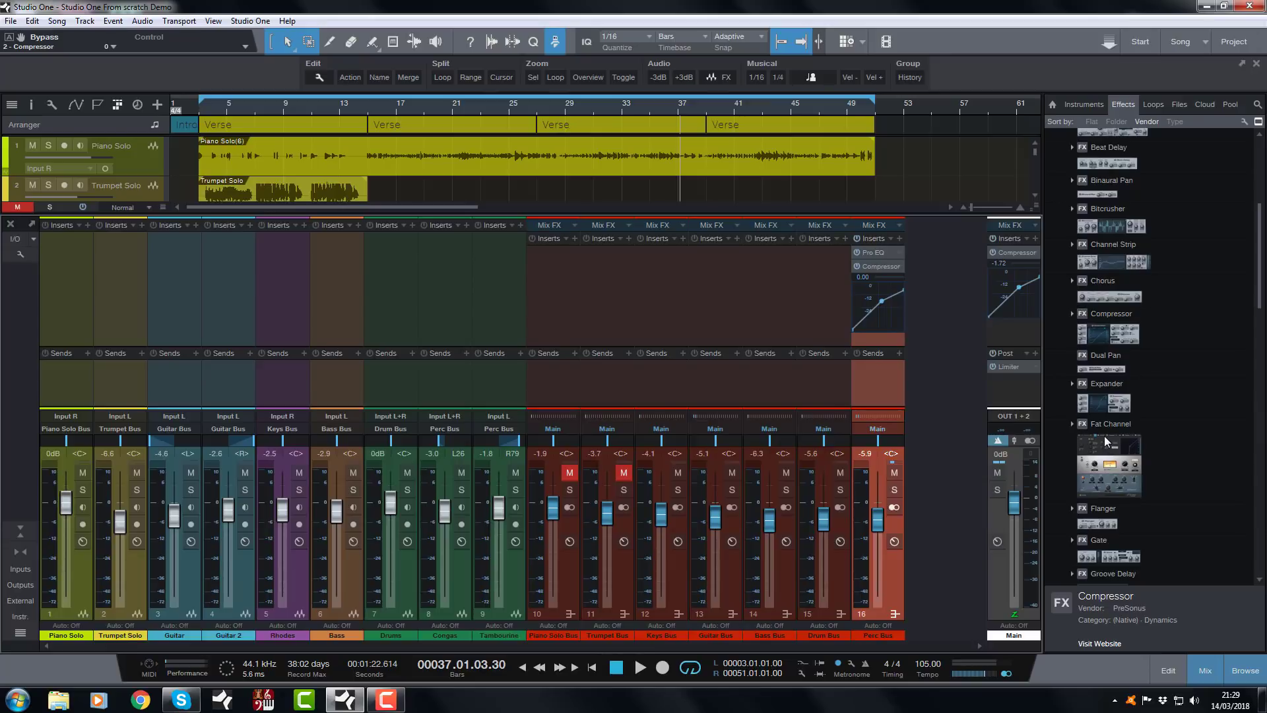
- Insert a Pro EQ on the Drum Bus and move its window higher so the mixer channels stay accessible
scroll(1104, 433, down, 10)
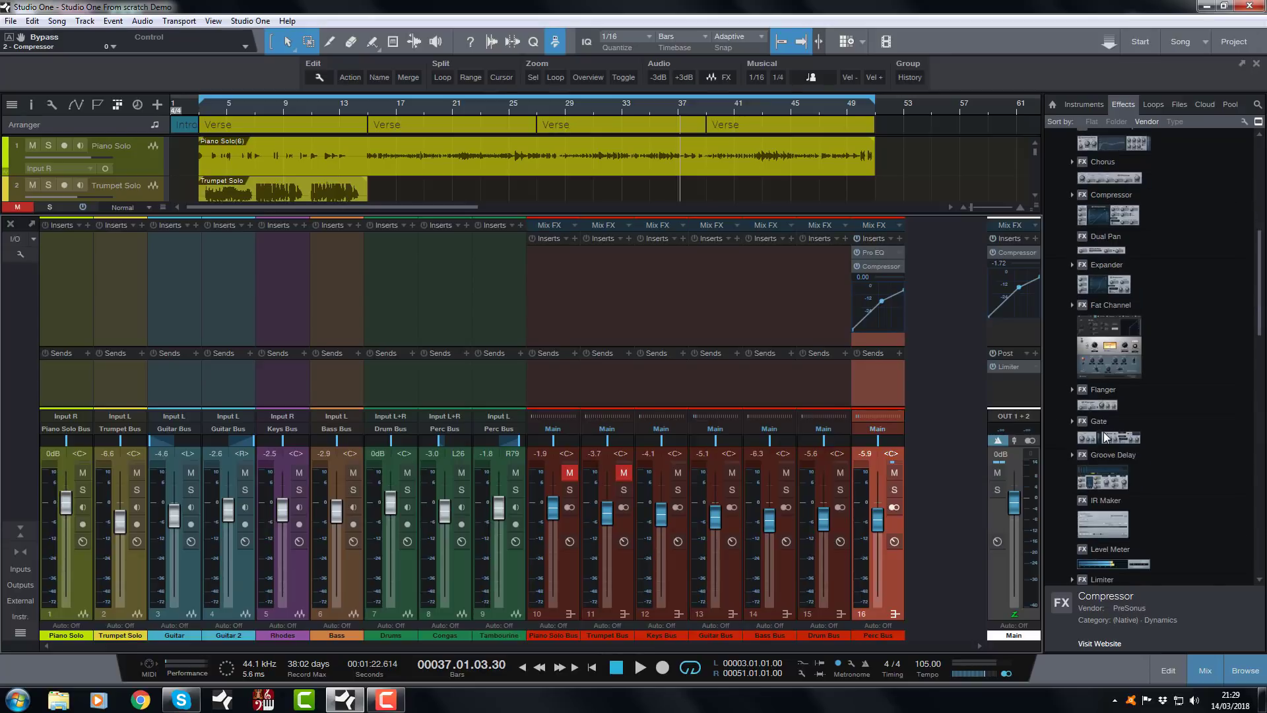
scroll(1105, 436, down, 1)
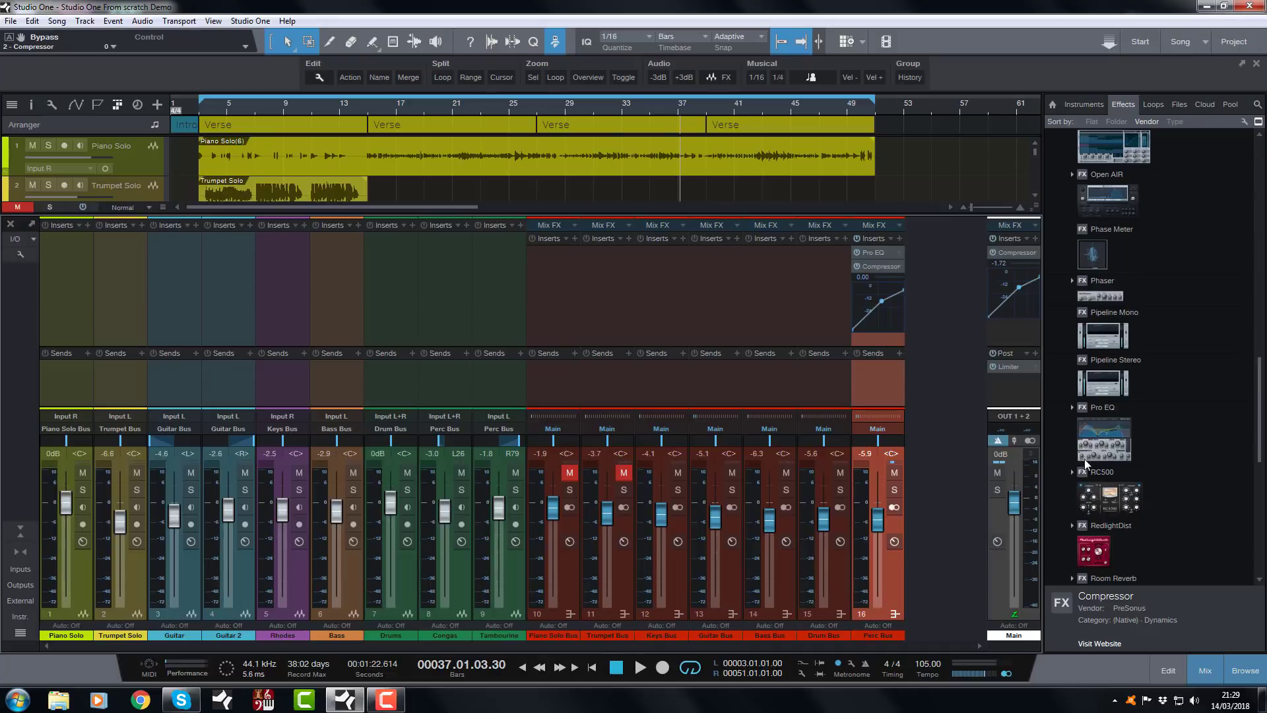
drag(1101, 443, 821, 285)
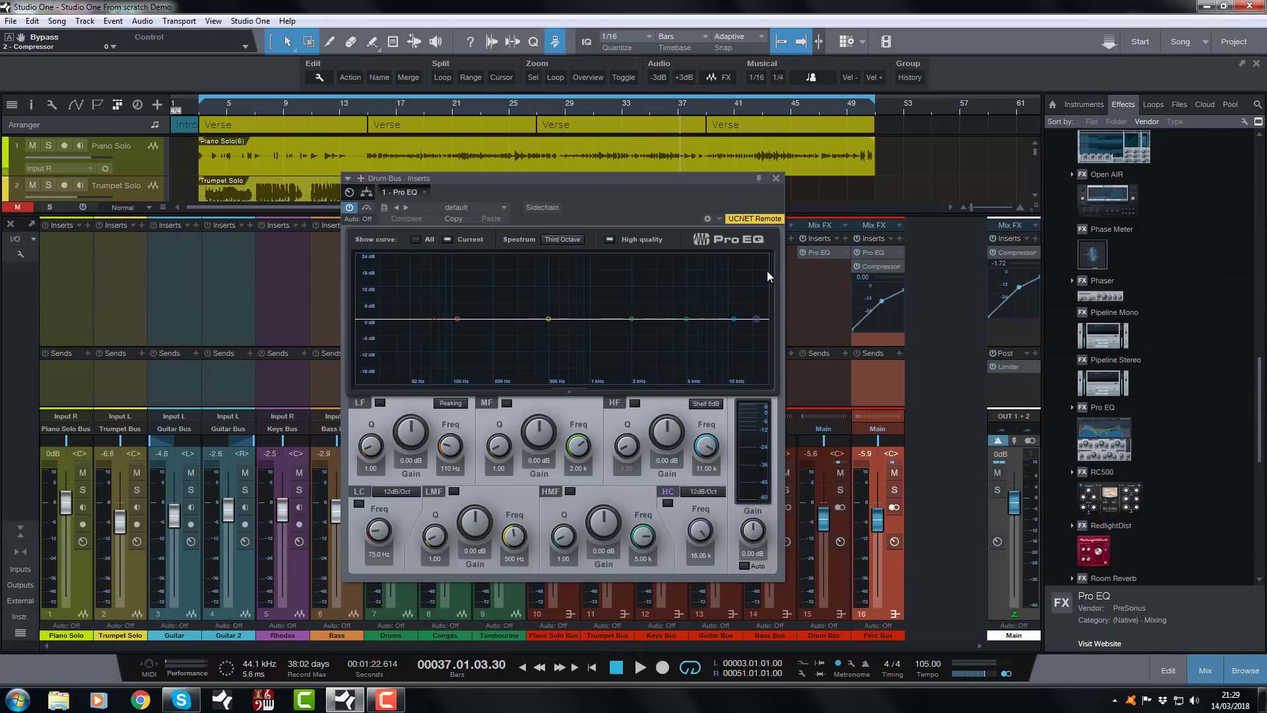
drag(570, 182, 572, 112)
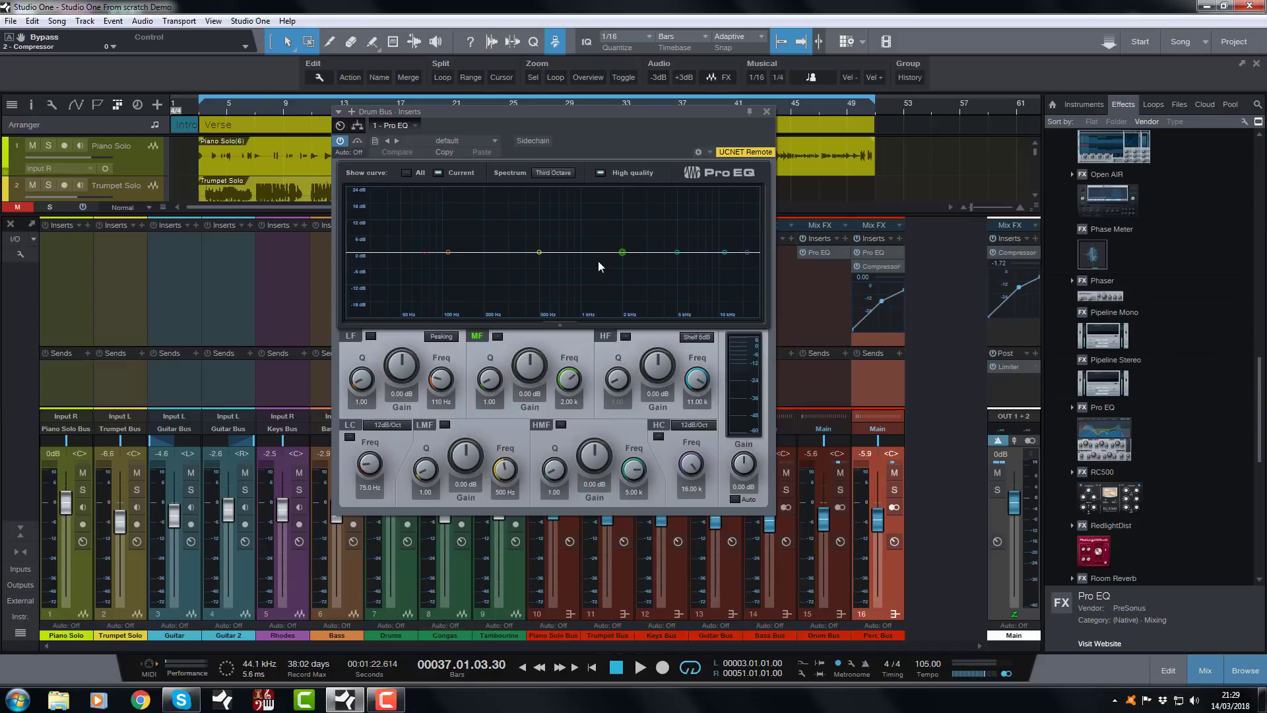
- Enable the low-cut band of the Drum Bus Pro EQ and set its frequency to 39.9 Hz
click(349, 437)
scroll(370, 464, down, 3)
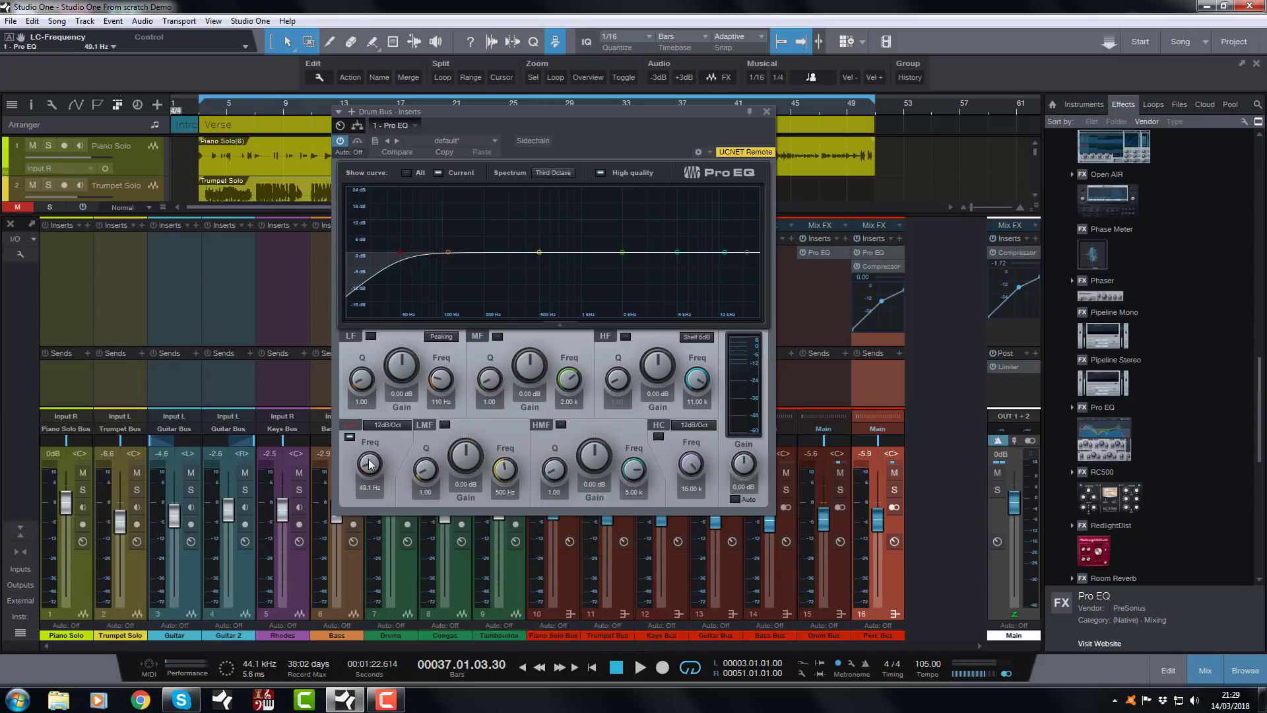
scroll(370, 464, down, 3)
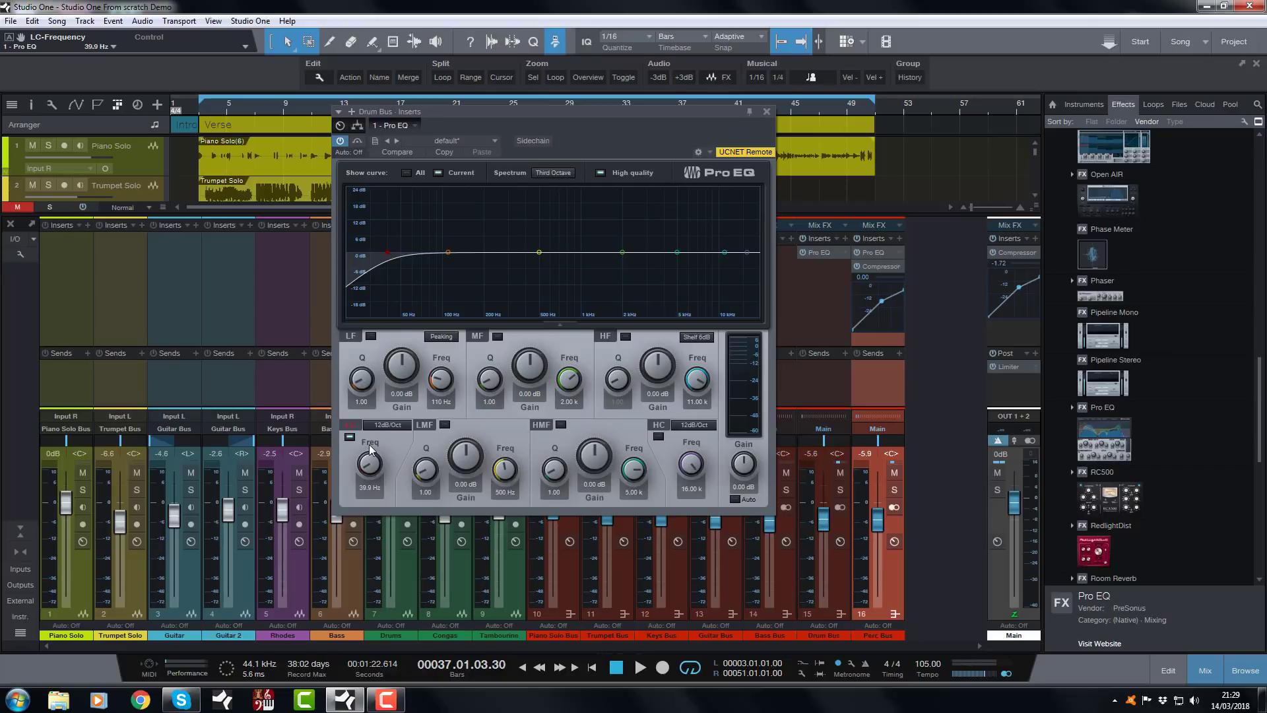
- During playback, boost the LF band of the Drum Bus Pro EQ by 1.92 dB at 209 Hz
key(space)
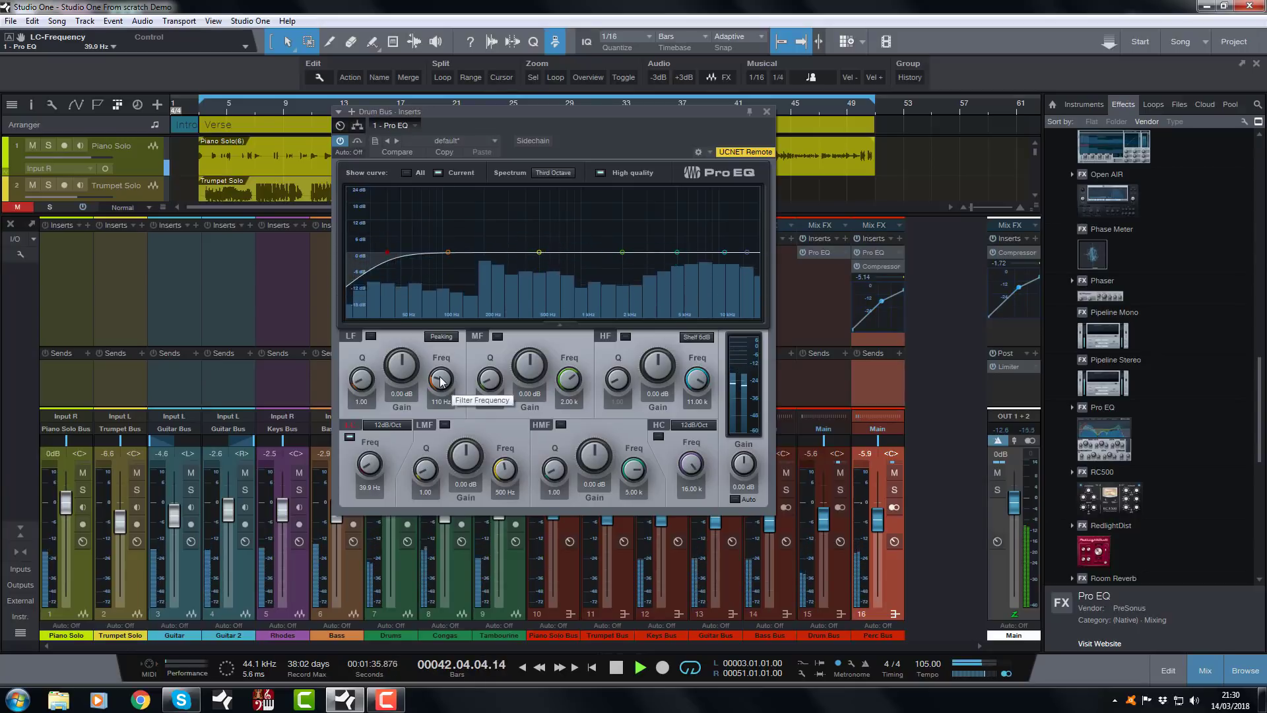
scroll(441, 382, up, 5)
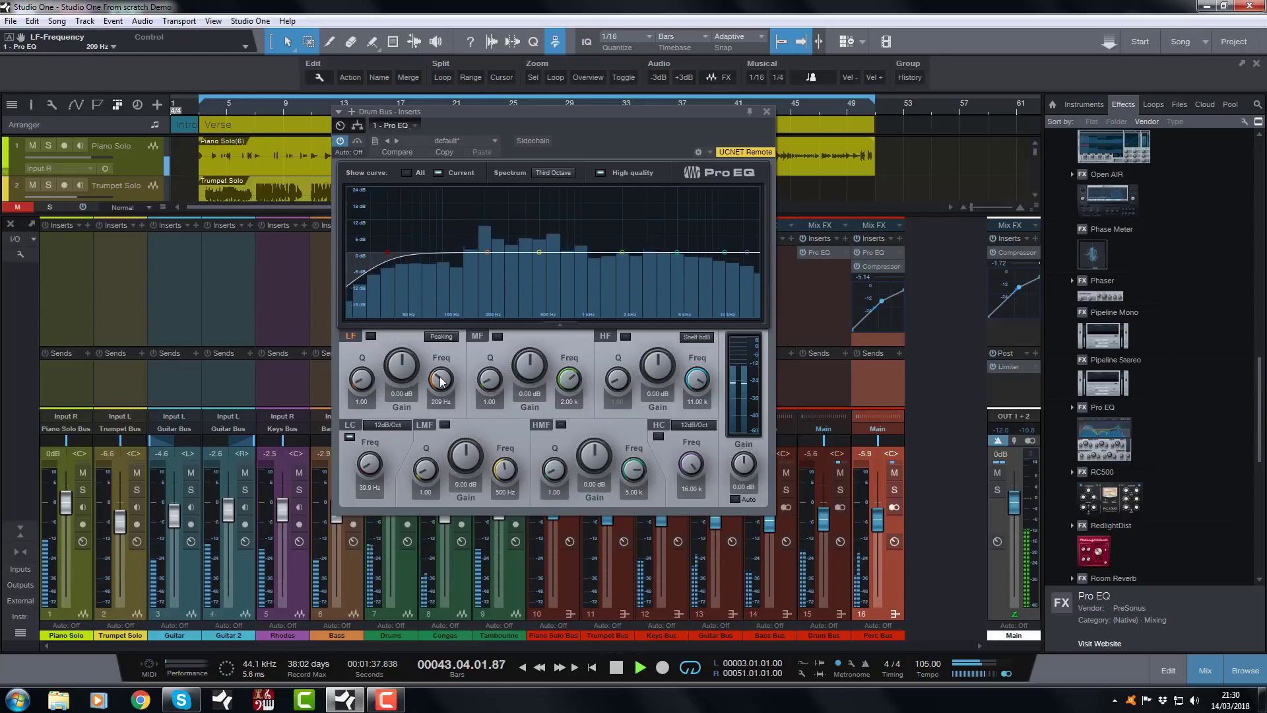
scroll(441, 381, up, 1)
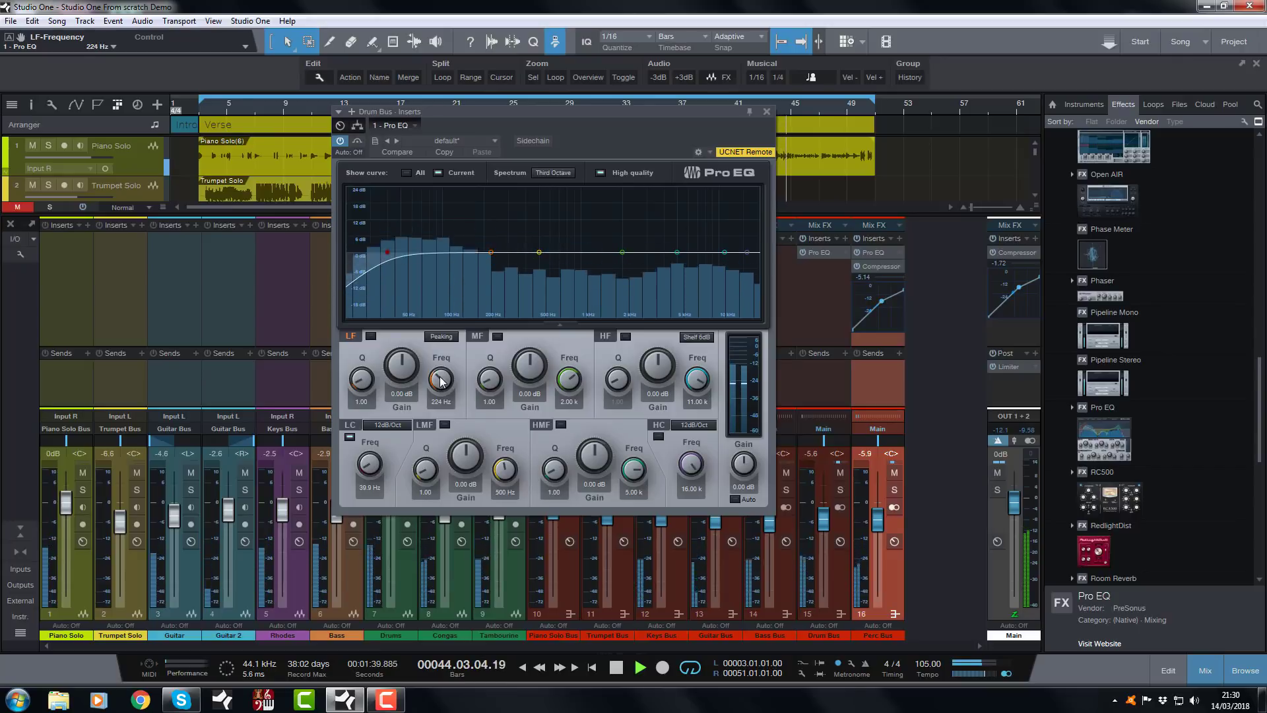
scroll(405, 368, up, 4)
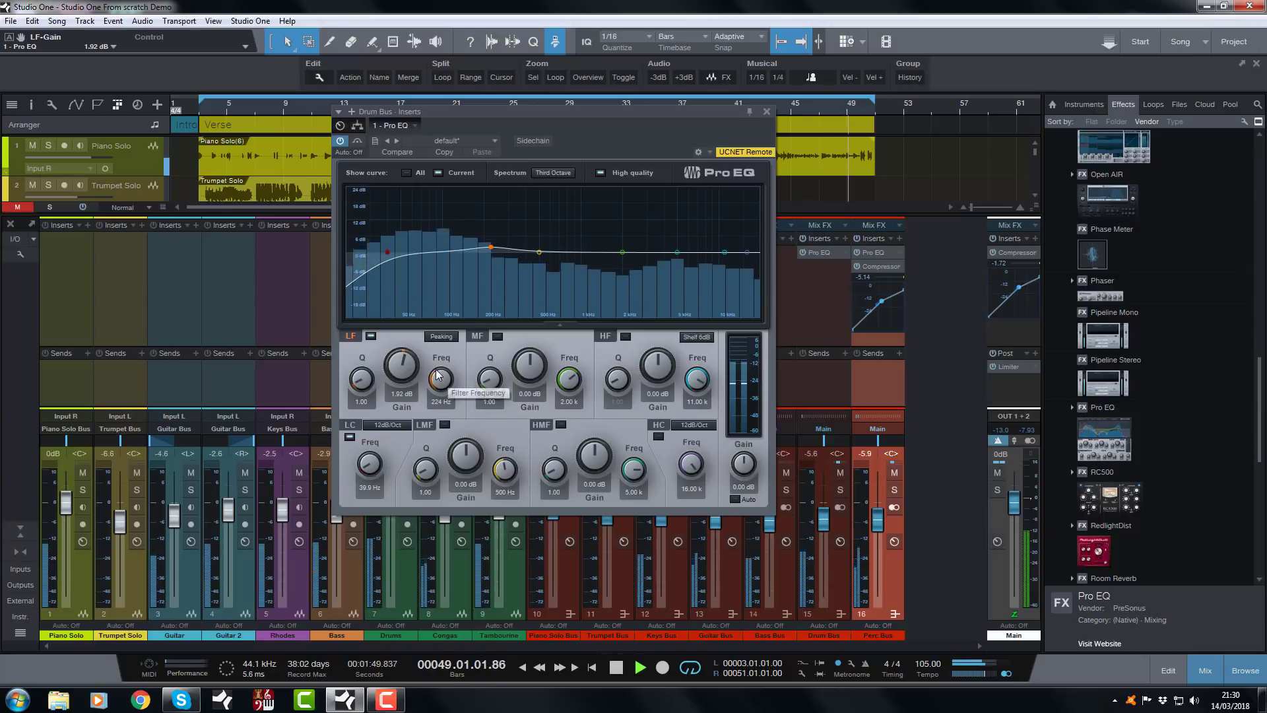
scroll(436, 375, down, 2)
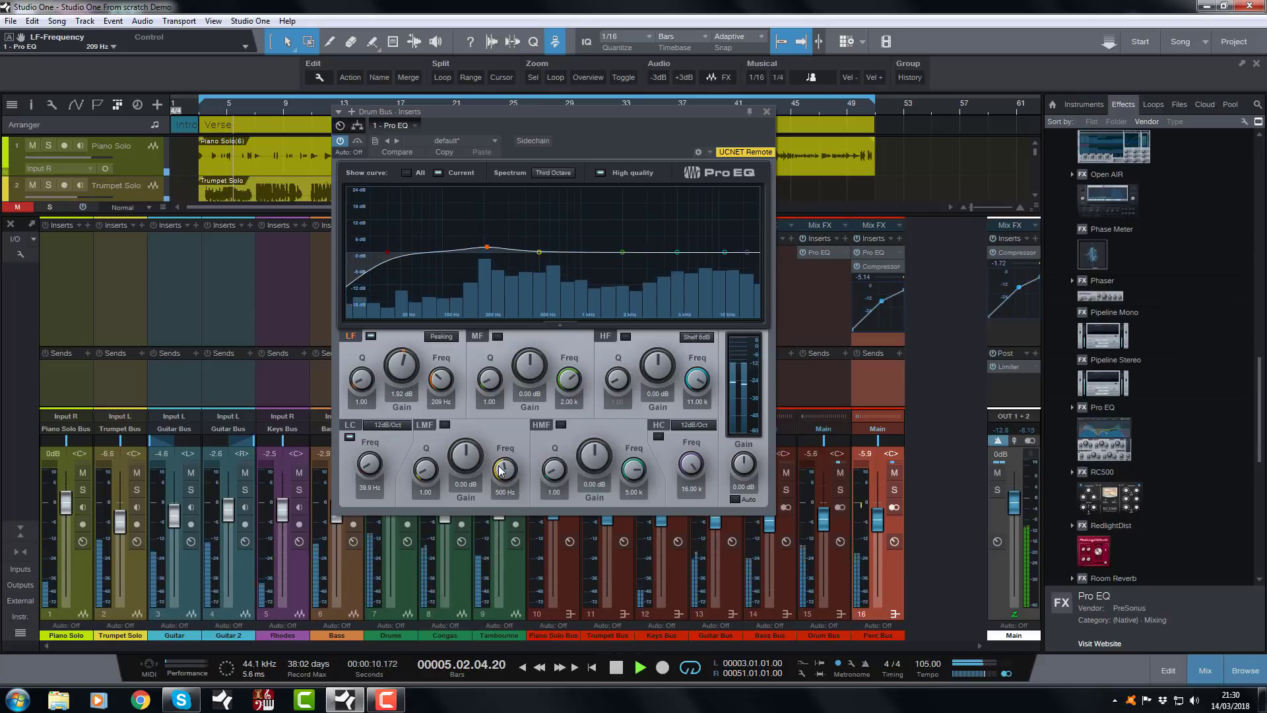
- Set the LMF band to 632 Hz with a Q of 17.69, try a 24 dB boost, cut it to -4.56 dB, and stop playback
scroll(505, 469, up, 2)
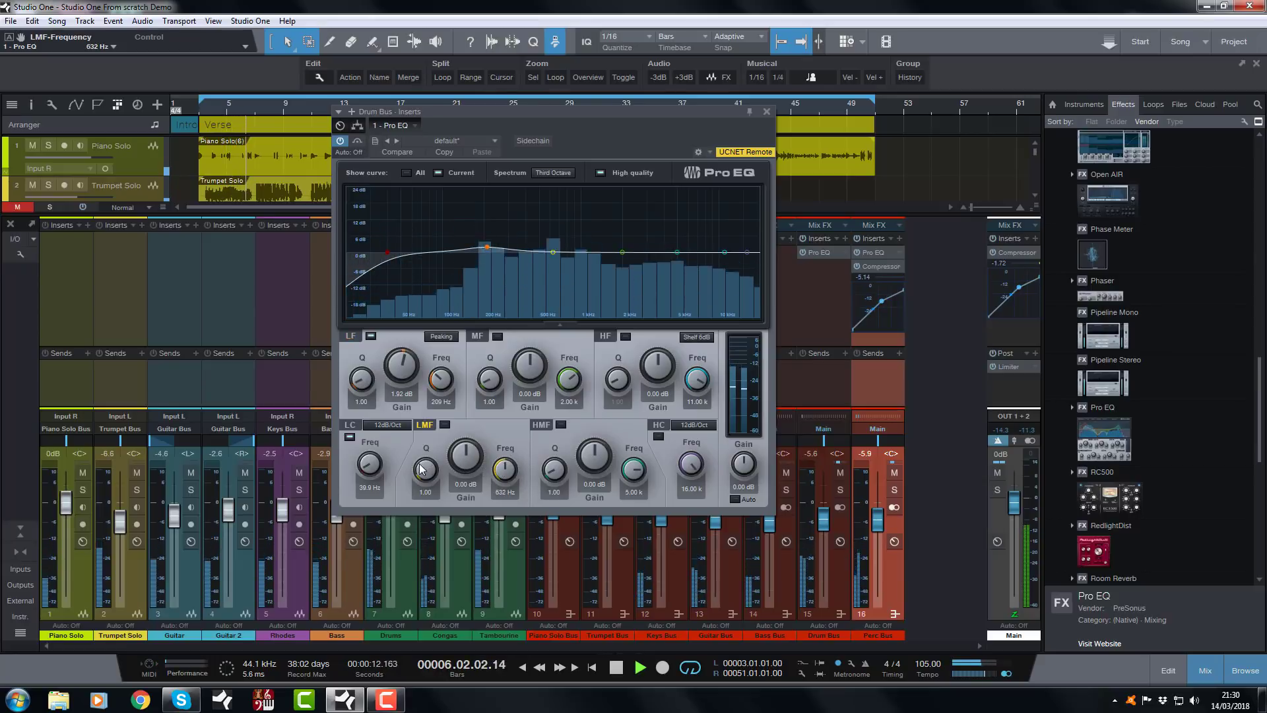
drag(426, 469, 468, 437)
scroll(468, 439, up, 10)
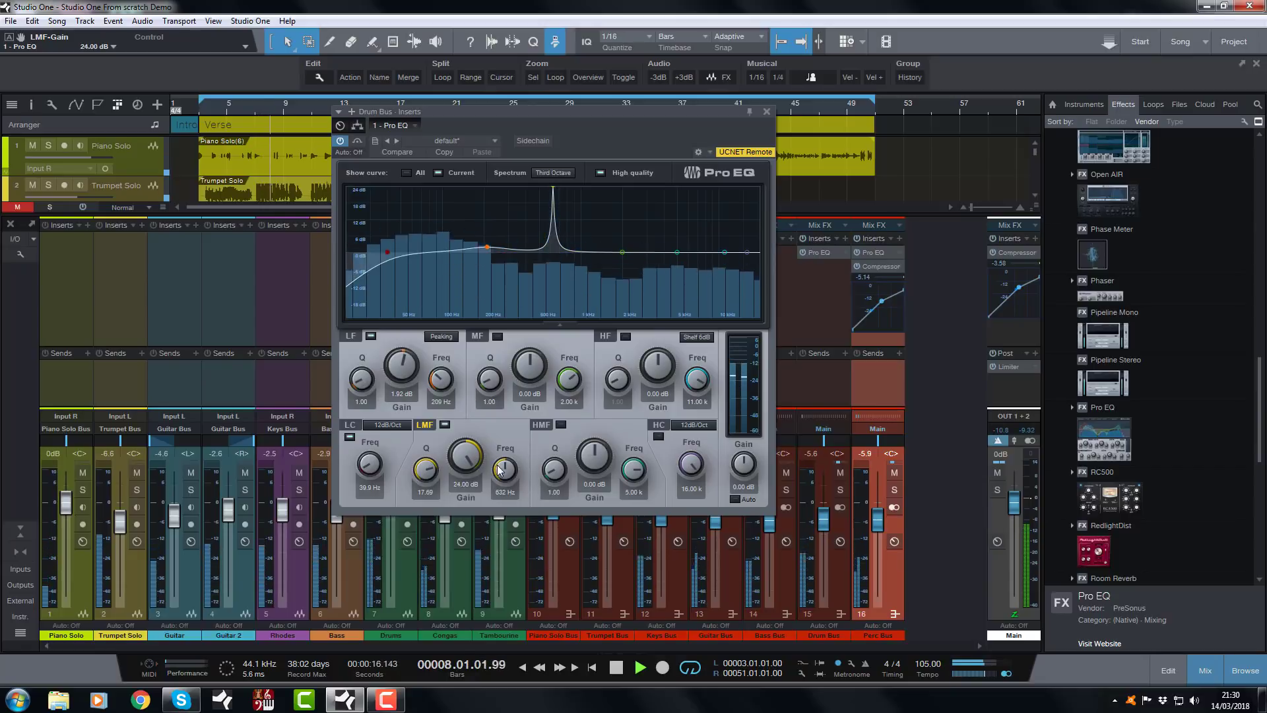
scroll(503, 470, down, 1)
scroll(504, 470, up, 1)
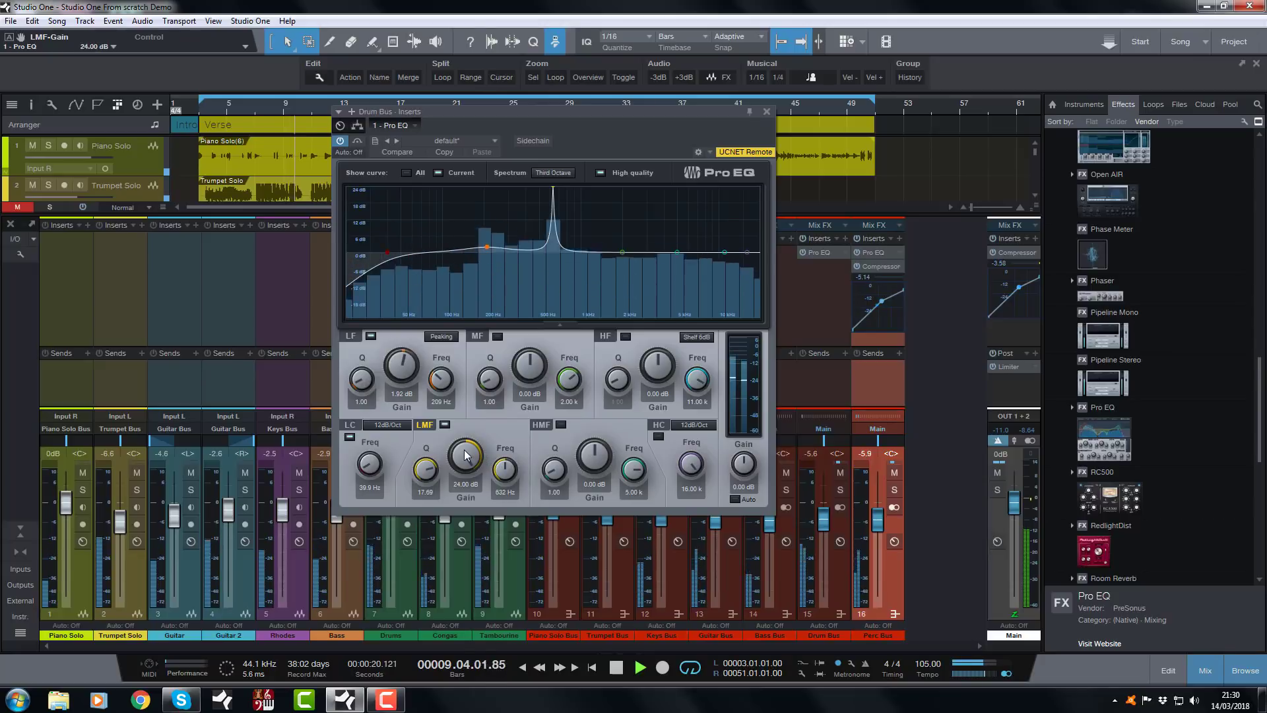
drag(480, 455, 464, 528)
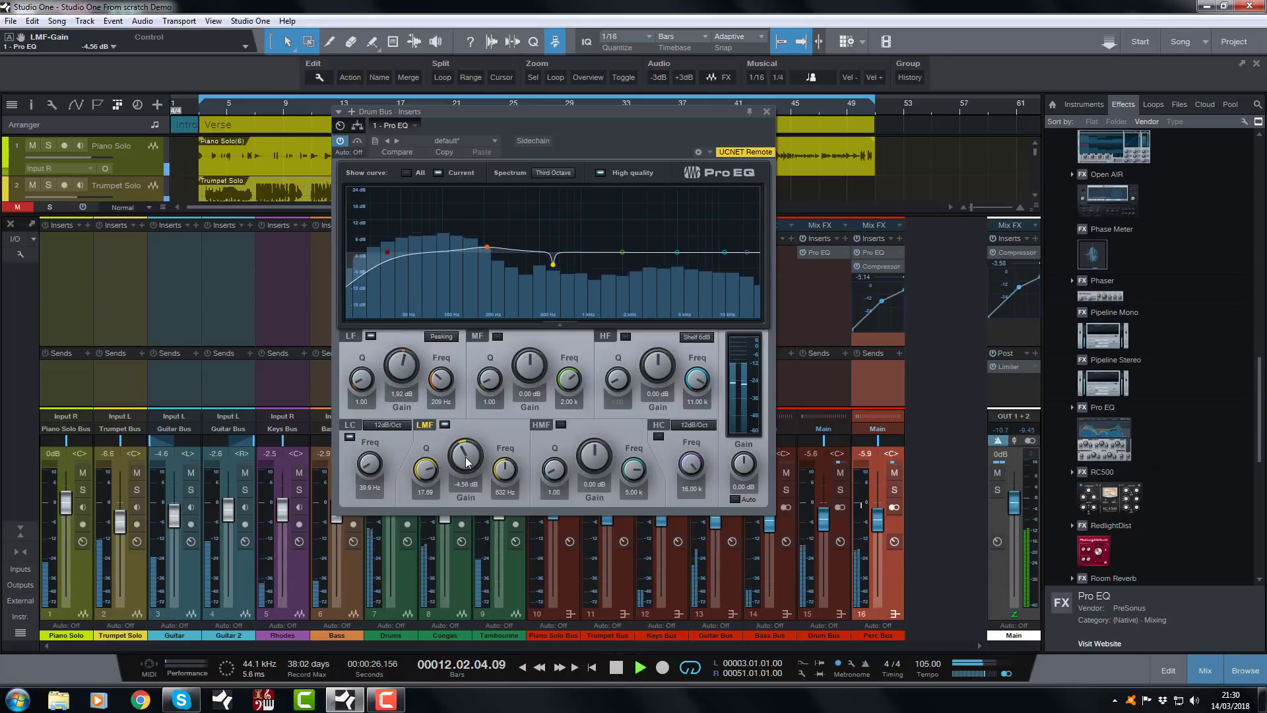
key(space)
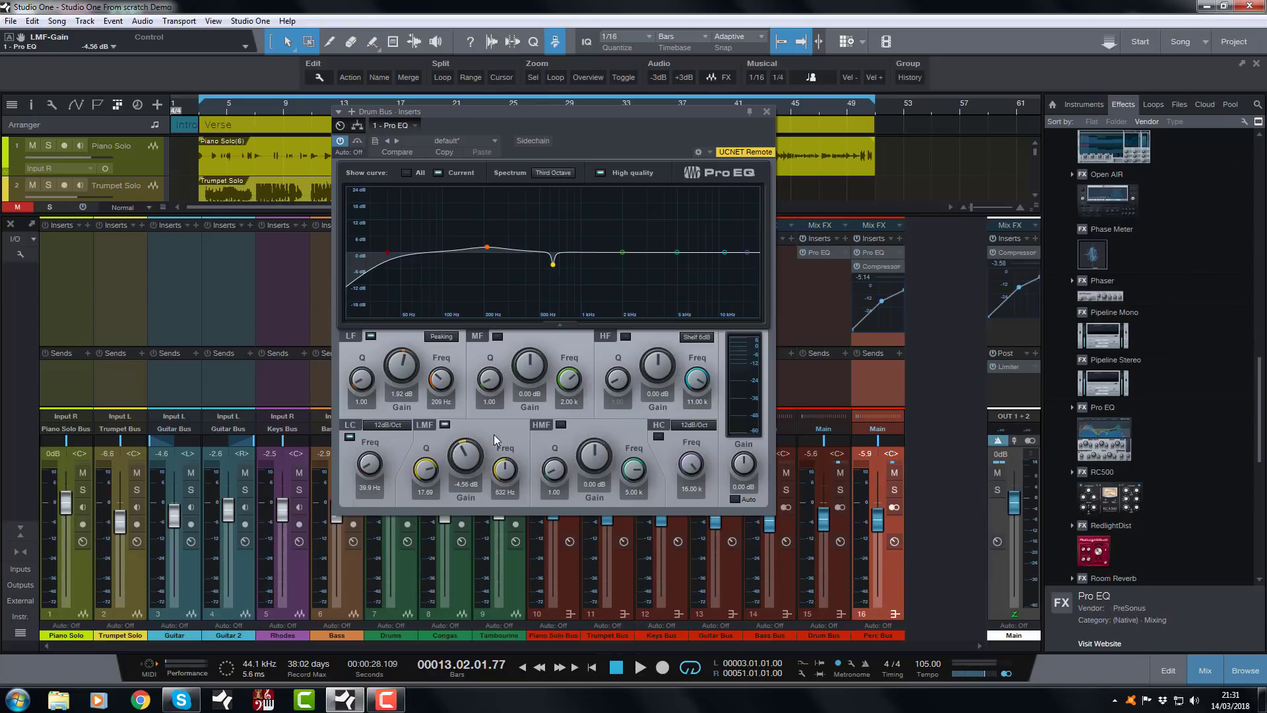
- Ease the LMF cut to -3.84 dB and boost the HF shelf by 0.96 dB at 12.33 kHz
scroll(467, 466, up, 3)
scroll(660, 375, up, 3)
scroll(693, 381, up, 3)
- Play the song from bar 3 to audition the Drum Bus EQ, then stop playback and close the Pro EQ
click(199, 109)
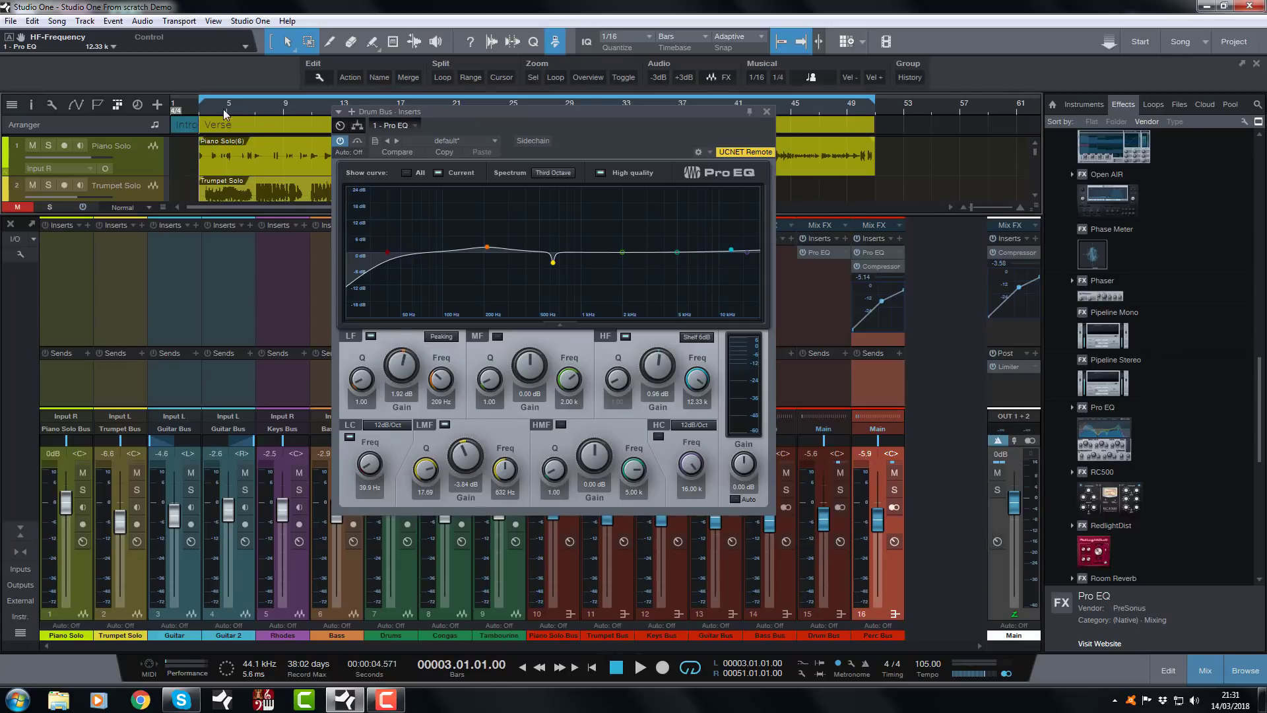
key(space)
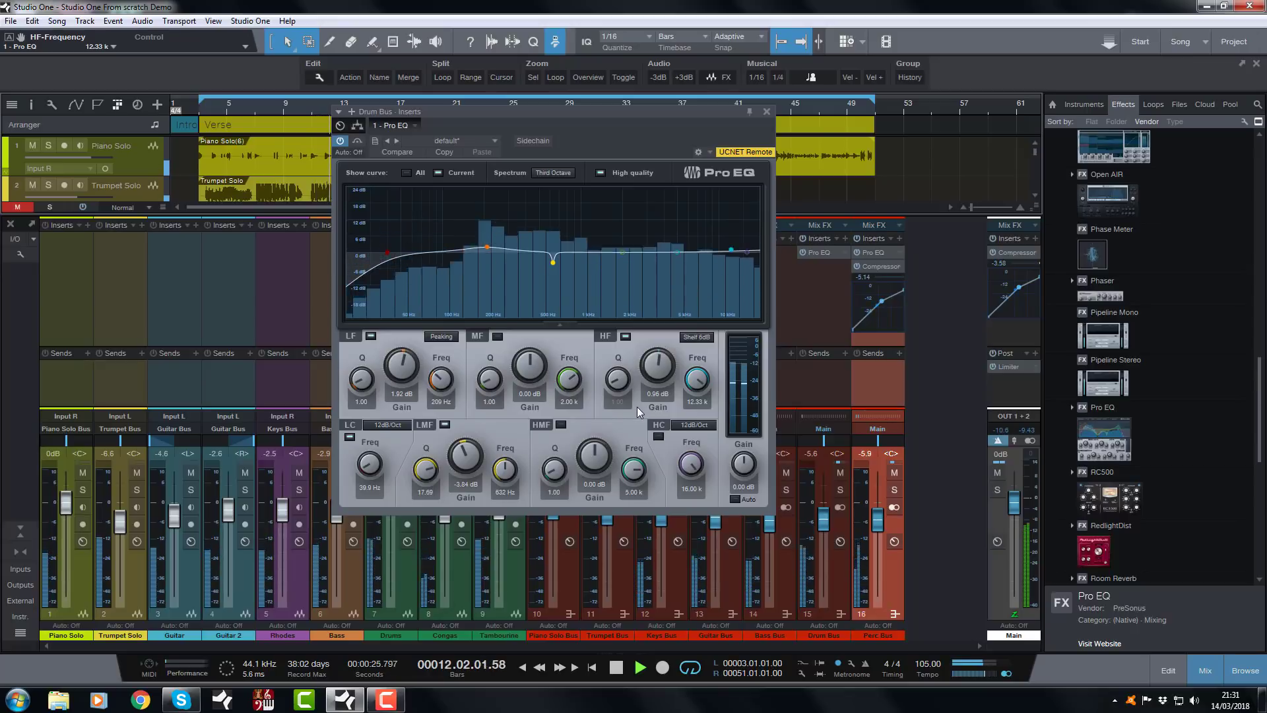
key(space)
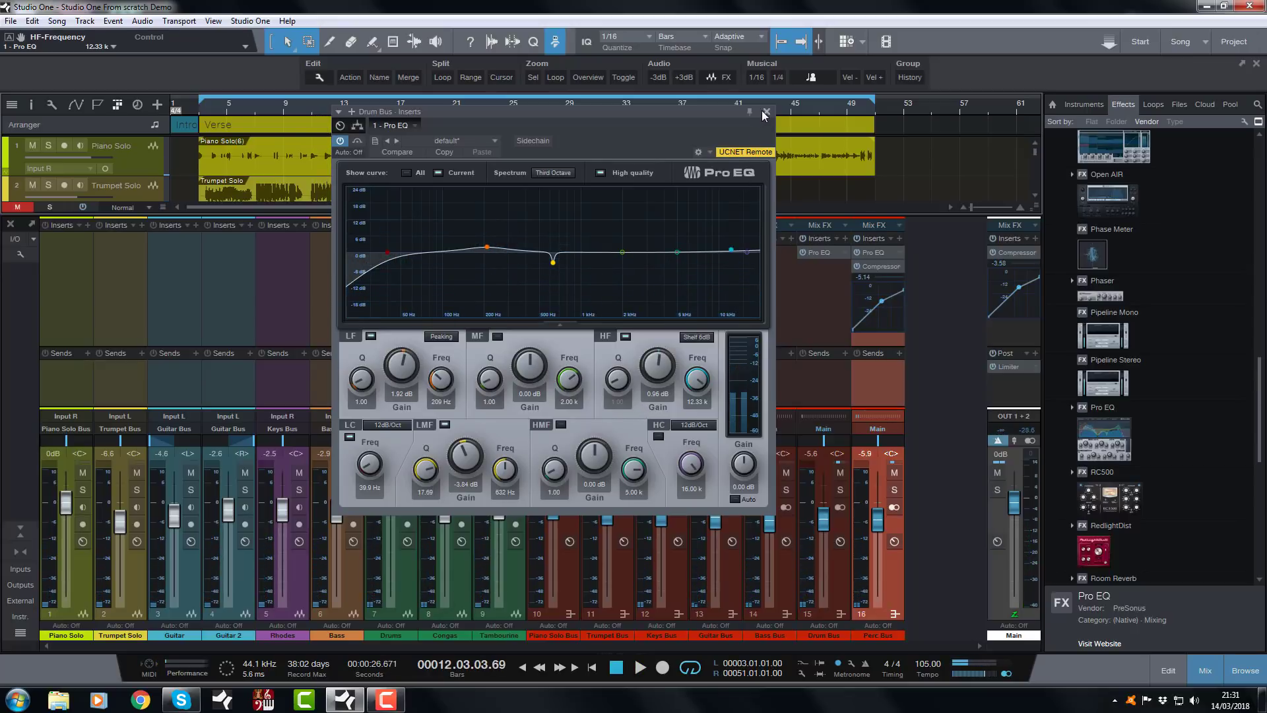
click(766, 113)
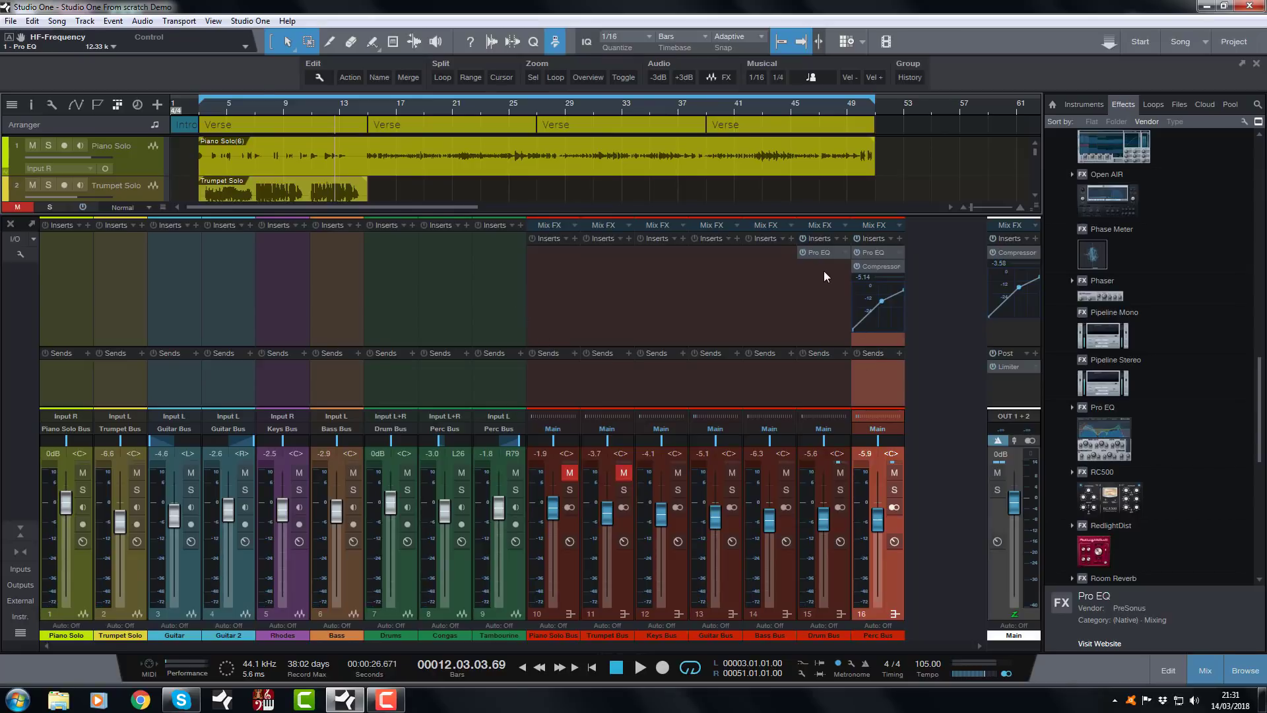
- Insert a Compressor after the Pro EQ on the Drum Bus and switch off its internal sidechain filter
scroll(1114, 461, up, 10)
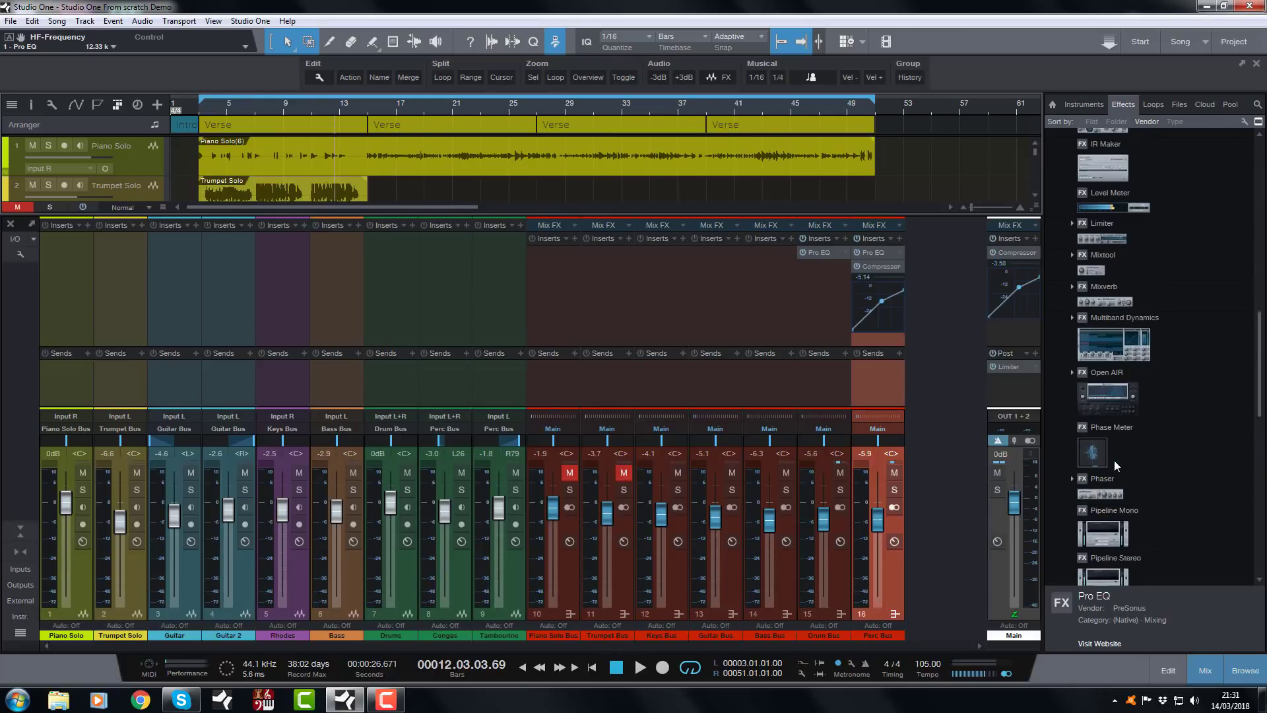
scroll(1114, 460, up, 6)
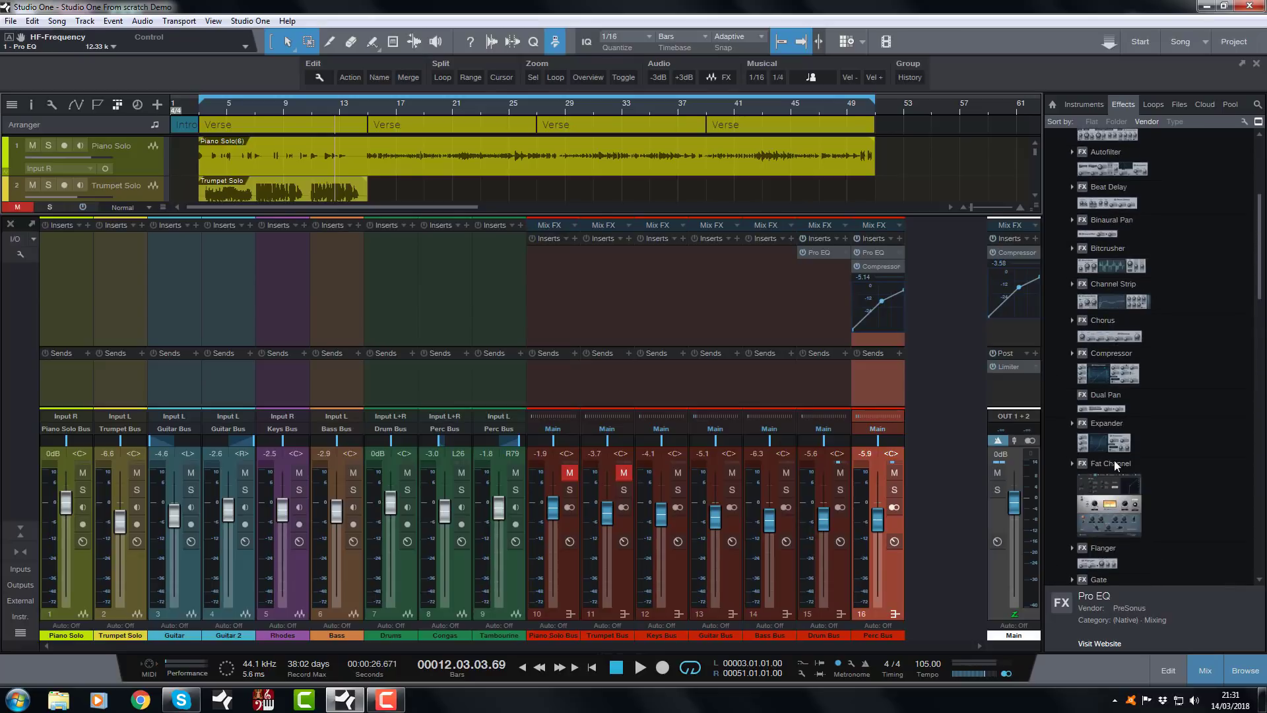
drag(1118, 426, 823, 308)
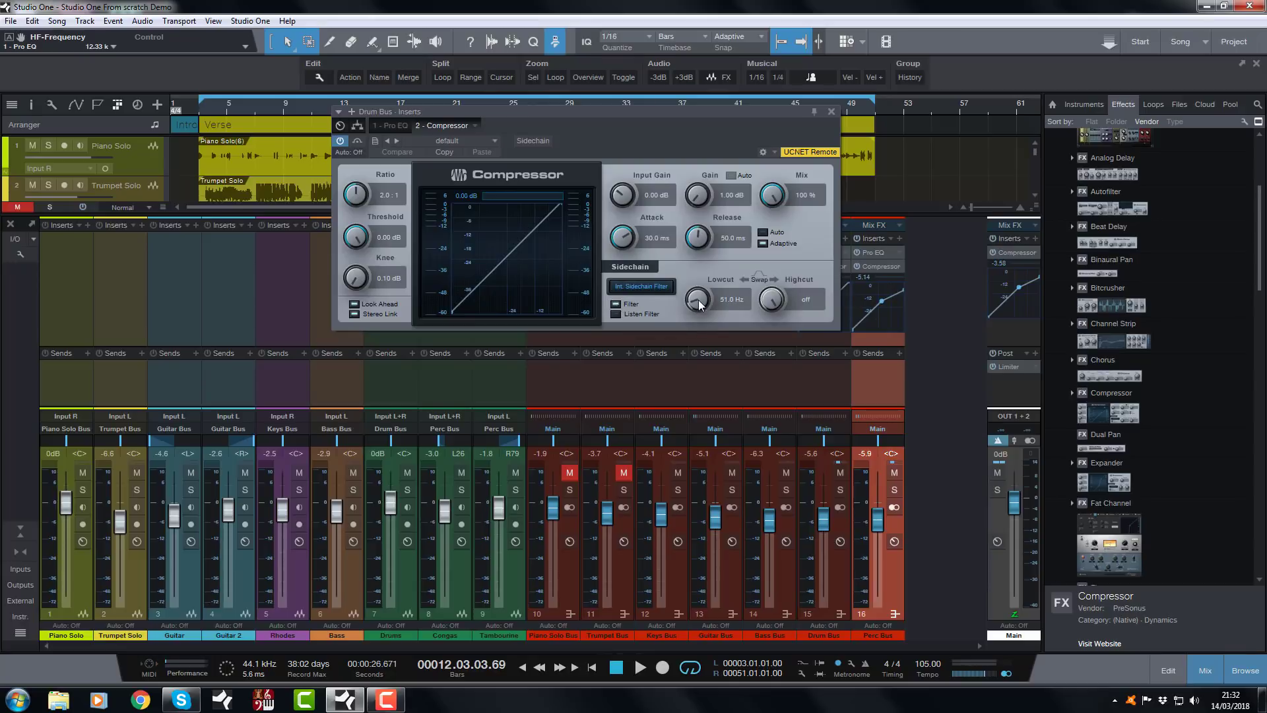
click(617, 303)
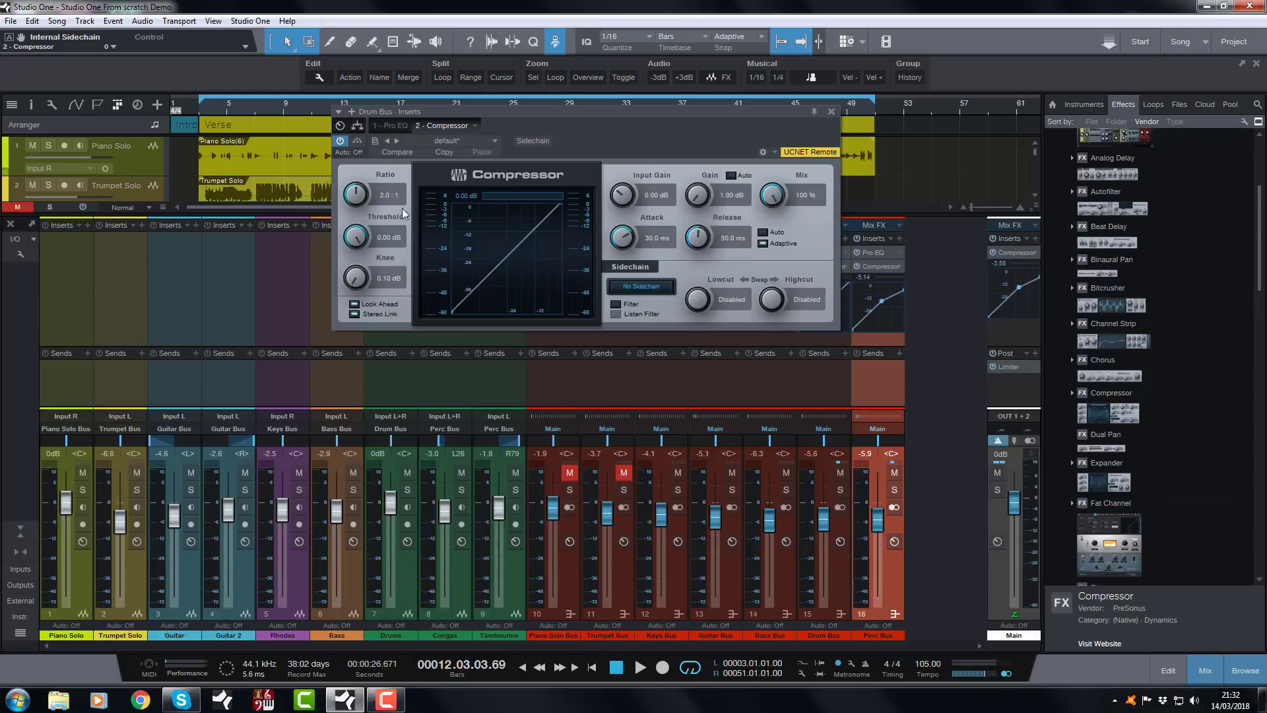
- Set the Drum Bus Compressor's attack to 20.7 ms and, playing from bar 3, its threshold to -18.24 dB
click(625, 238)
click(200, 108)
key(space)
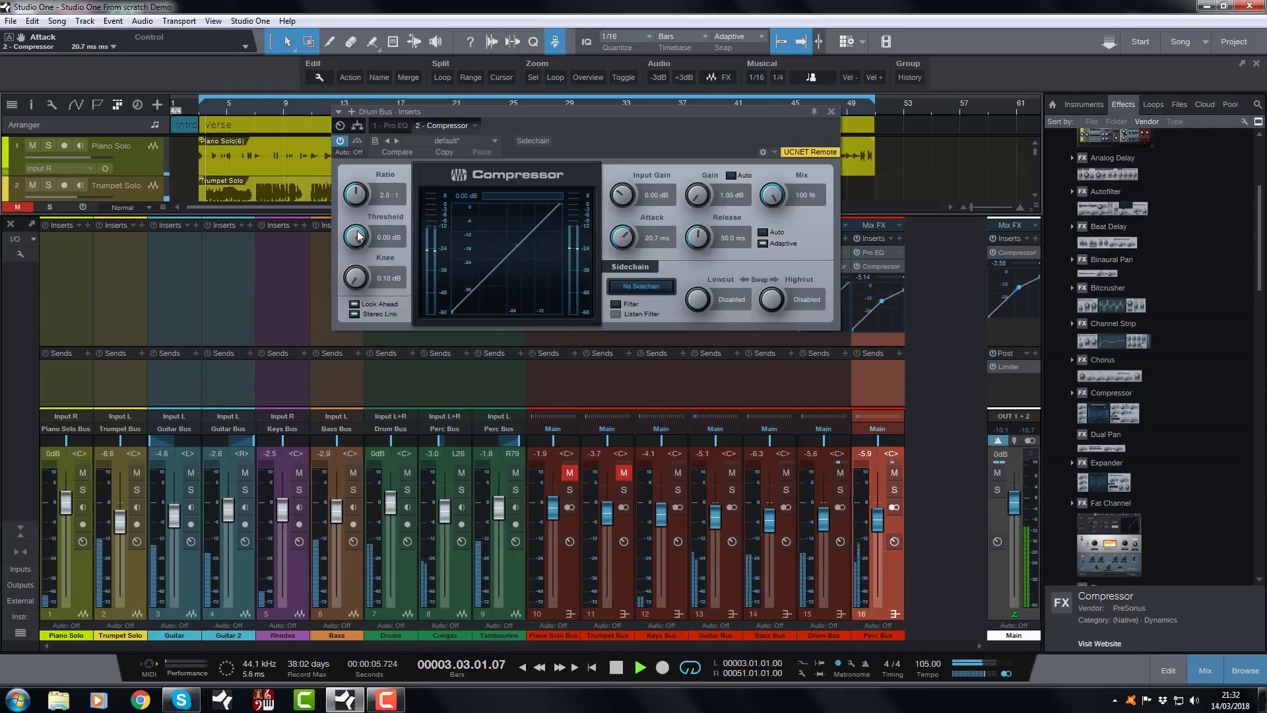
drag(356, 236, 354, 278)
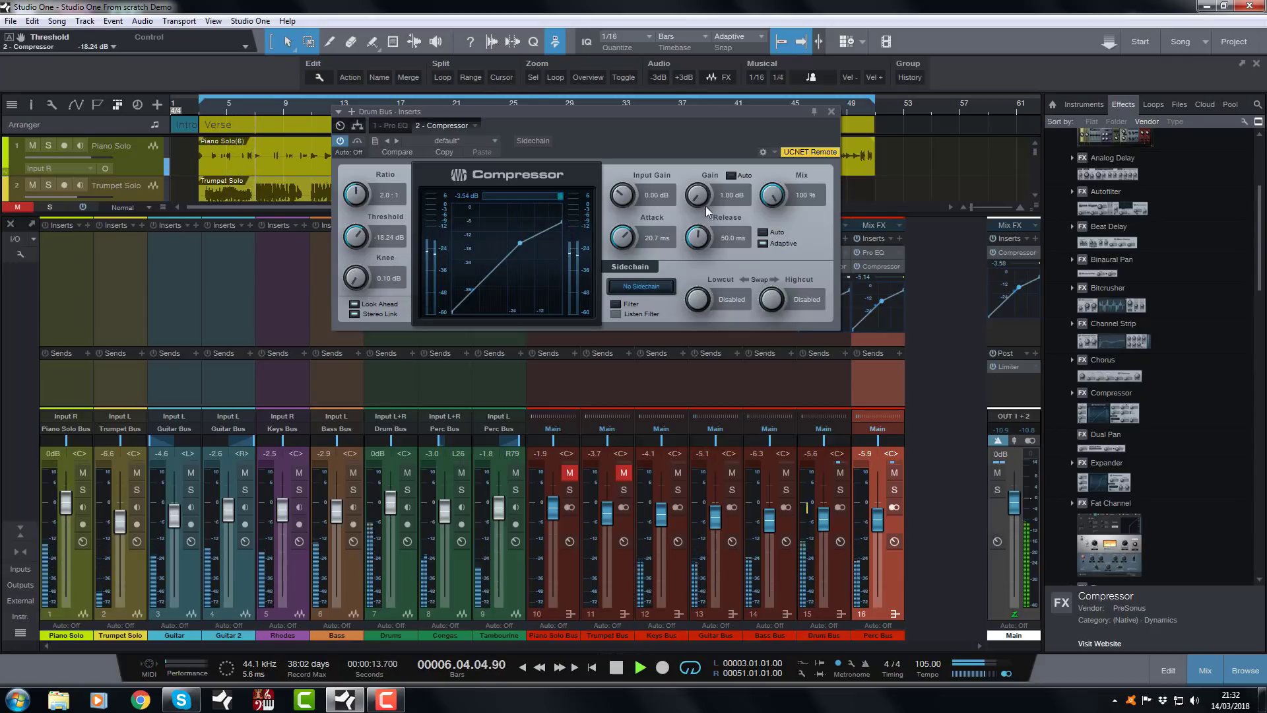
- Set the Drum Bus Compressor's makeup gain to 2.40 dB after trying 3.36 dB, and turn its internal sidechain filter back on
drag(706, 206, 702, 196)
scroll(702, 197, up, 1)
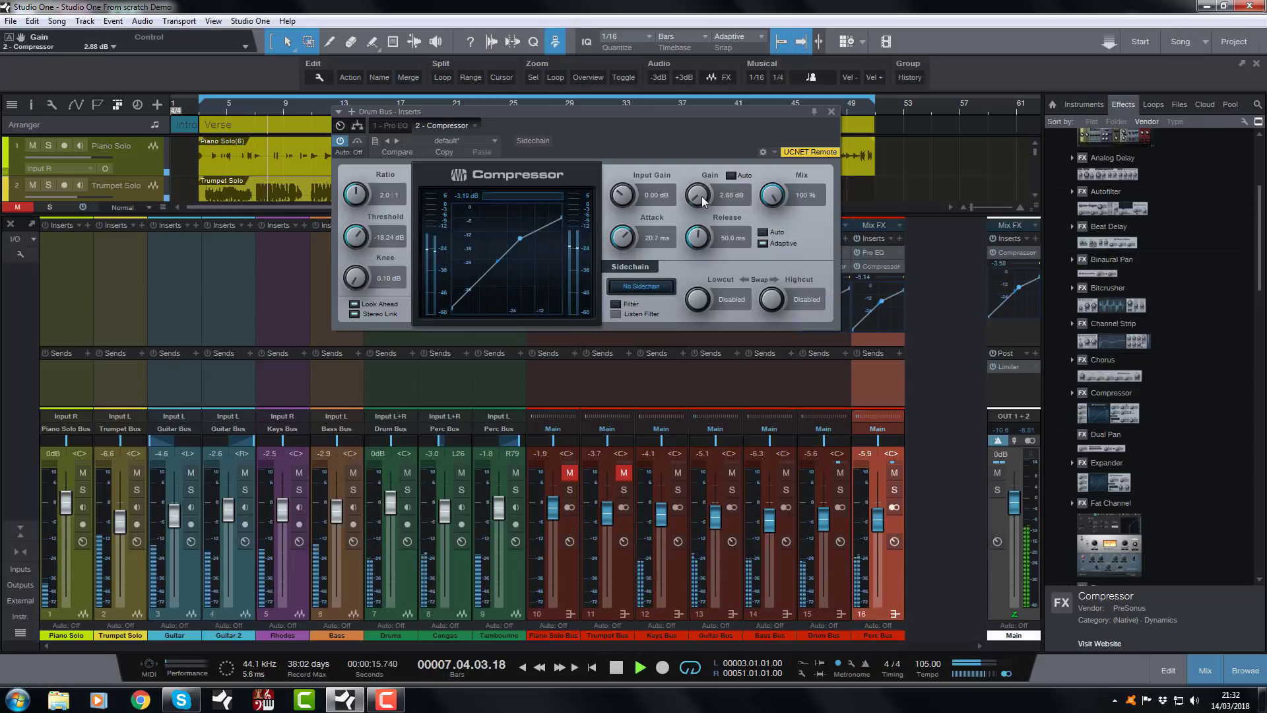
scroll(702, 200, up, 1)
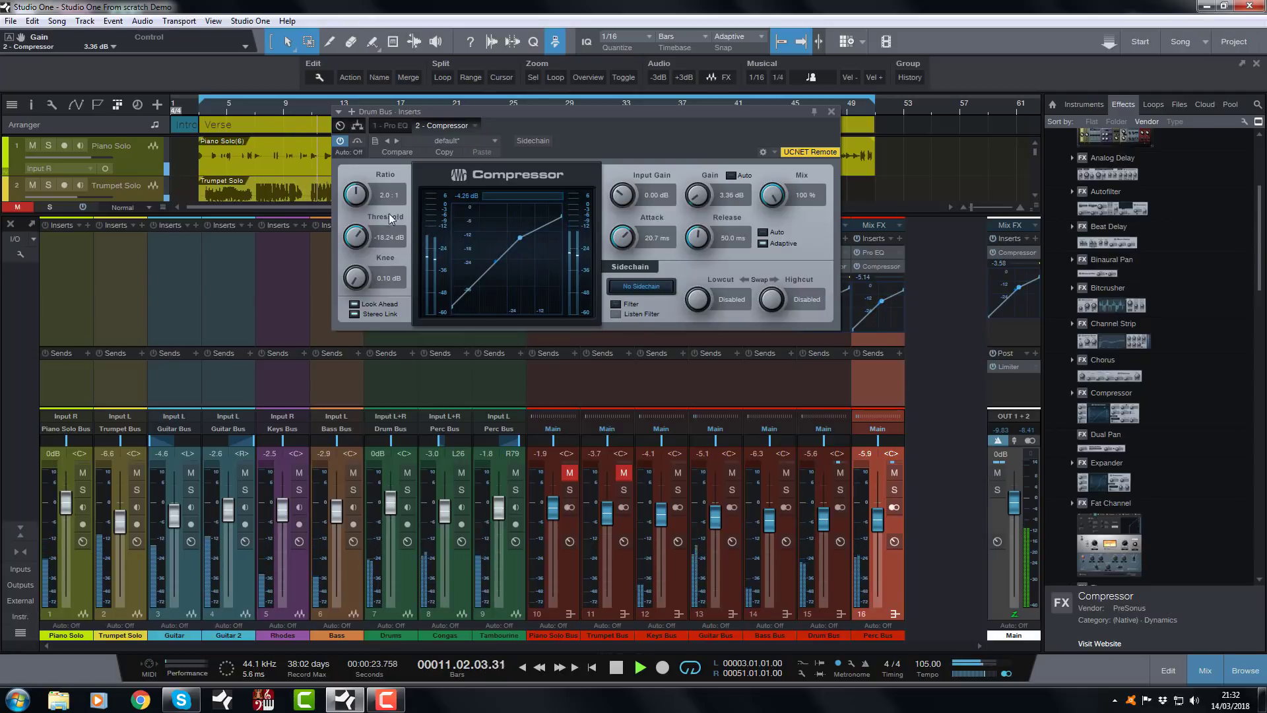
click(615, 304)
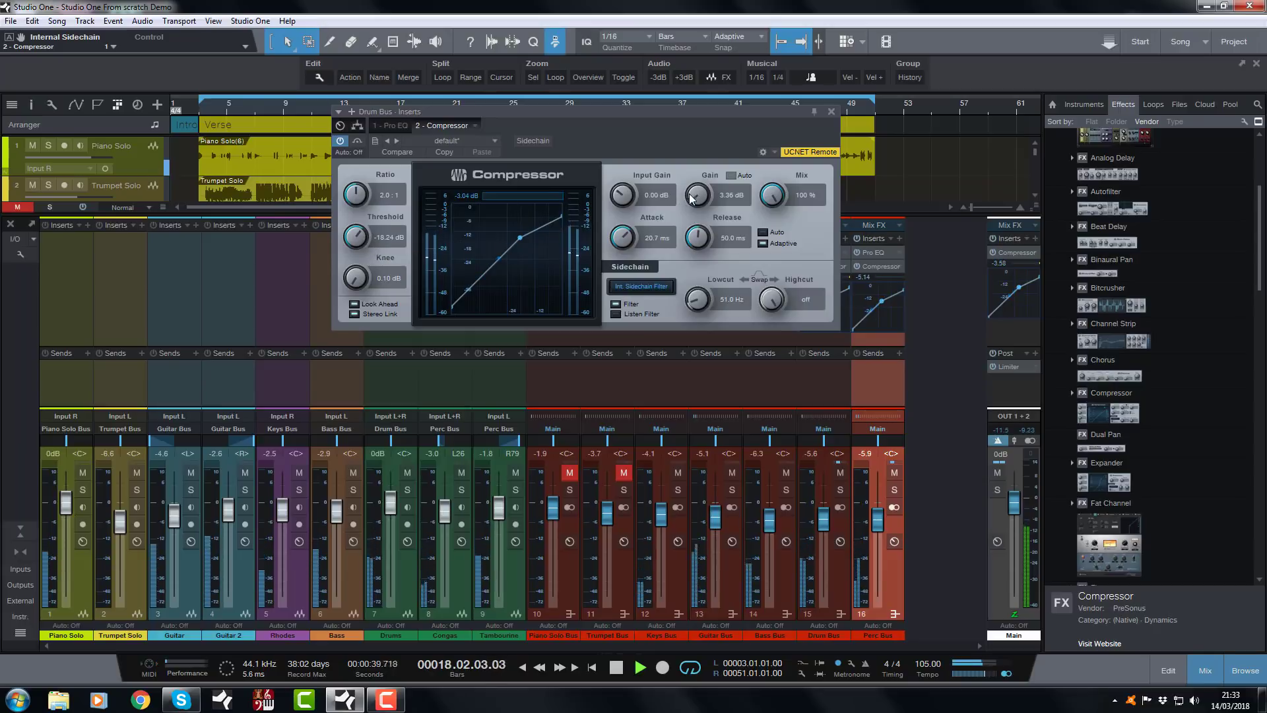
scroll(693, 194, down, 1)
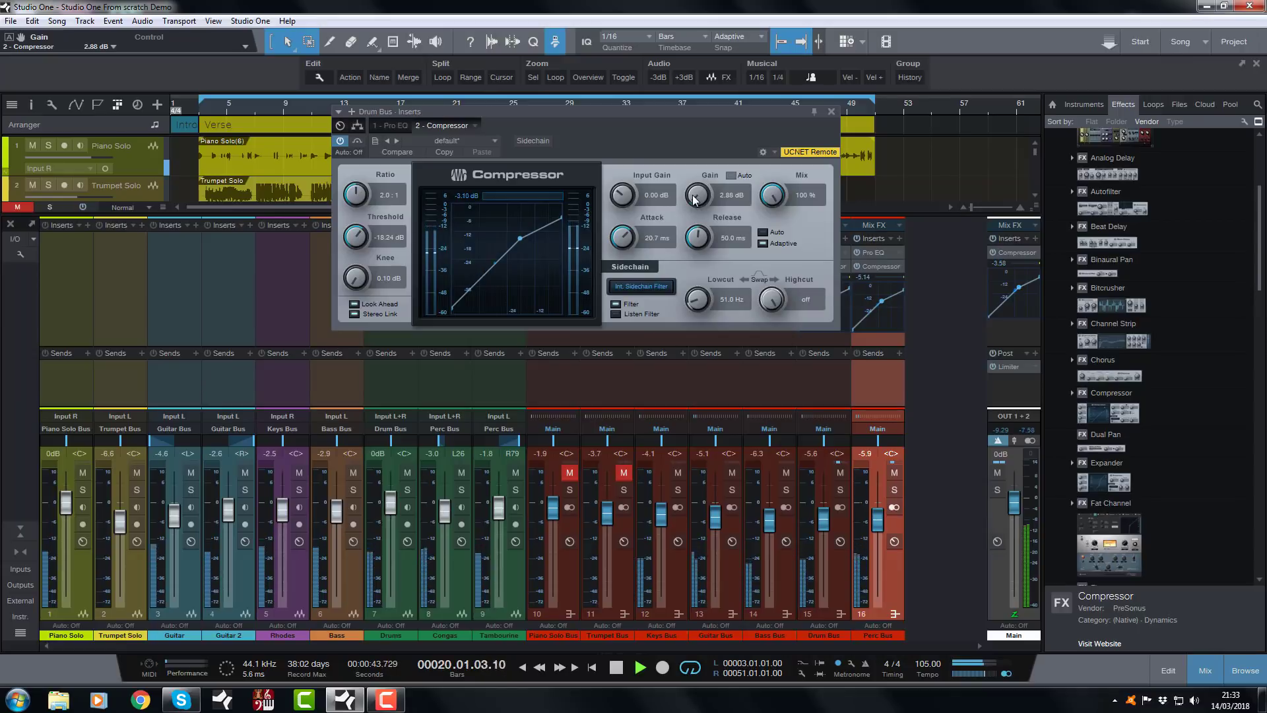
scroll(694, 200, down, 1)
- Compare the Drum Bus with the Compressor bypassed and active, set its release to 56.0 ms, and close it after stopping playback
click(359, 144)
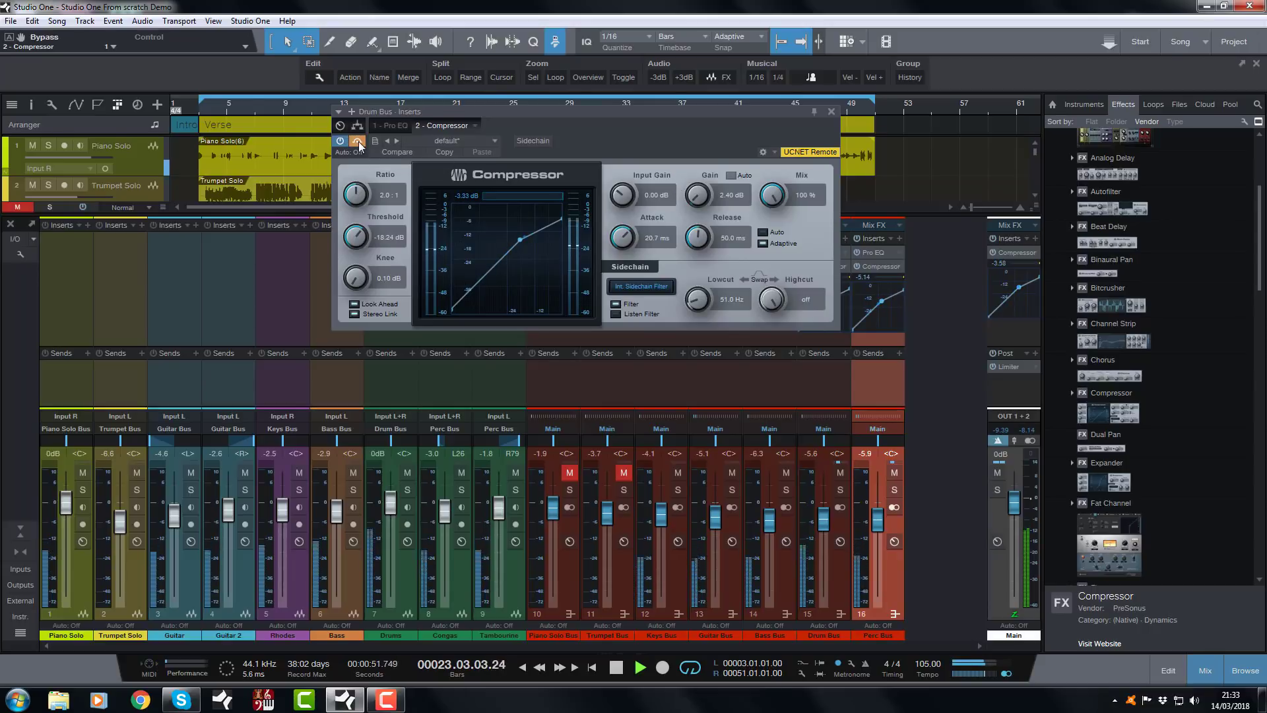
click(358, 142)
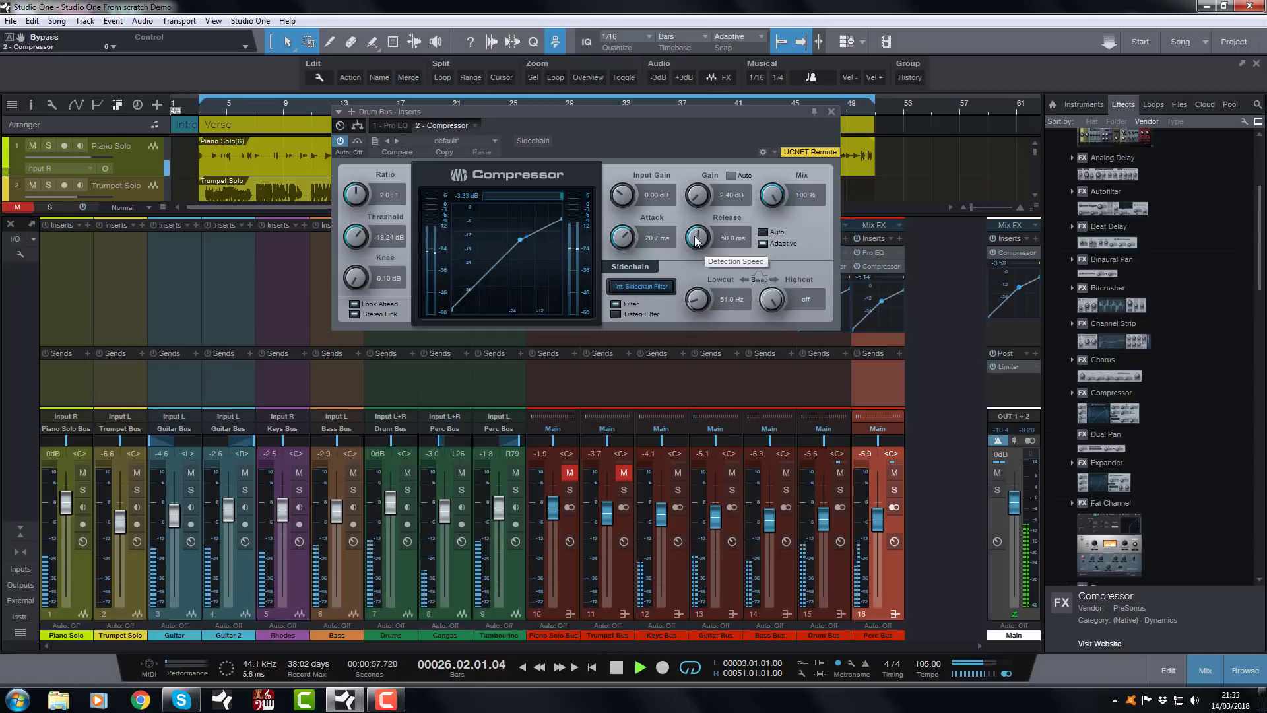
drag(696, 240, 695, 241)
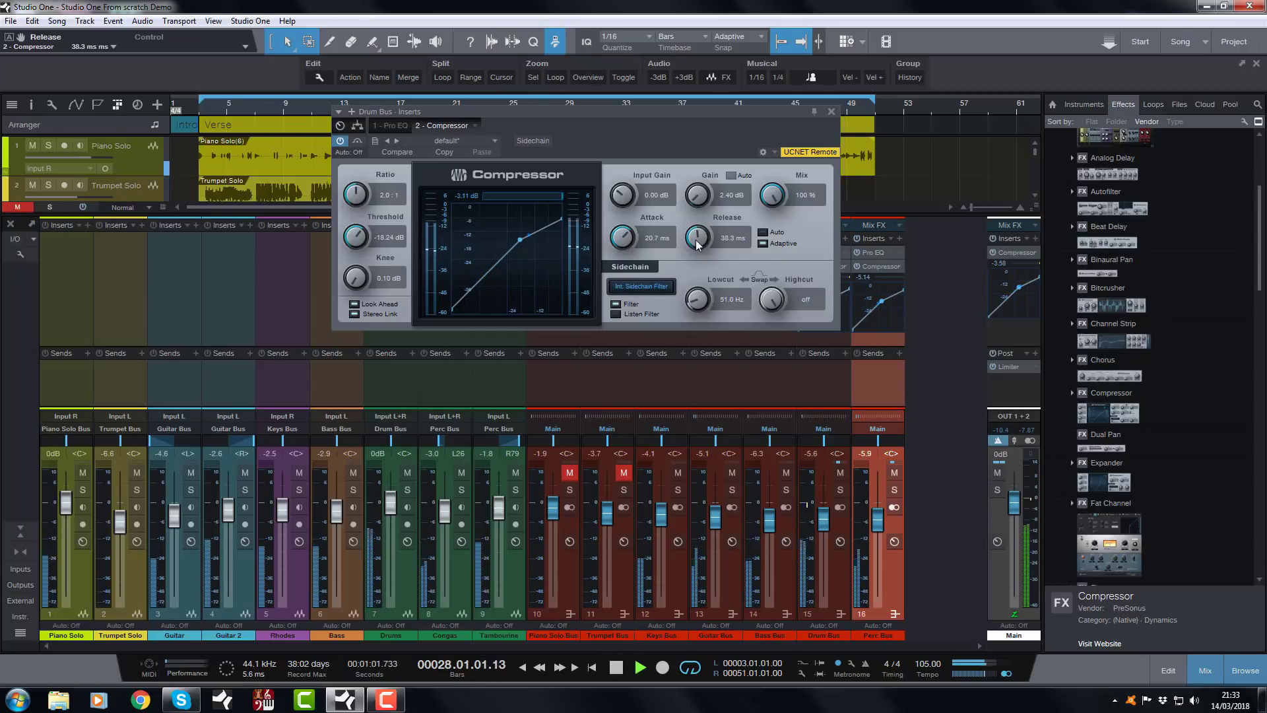
drag(696, 243, 698, 233)
drag(698, 233, 696, 235)
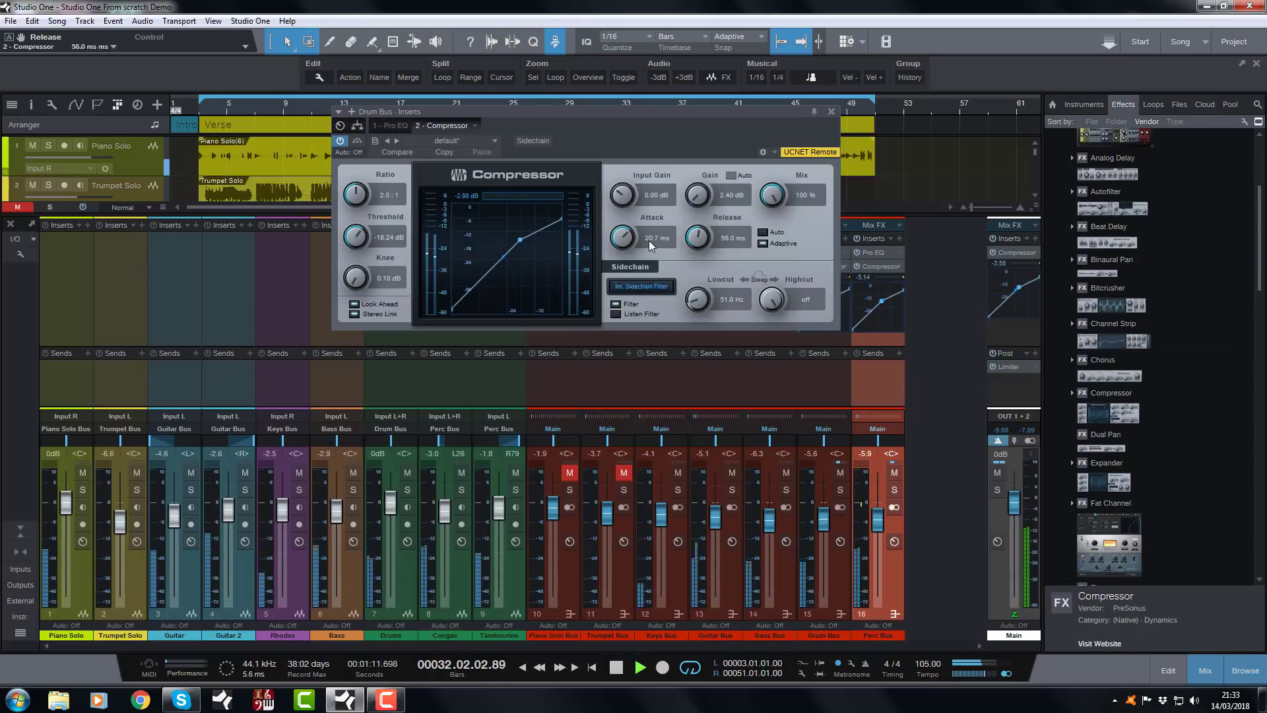
key(space)
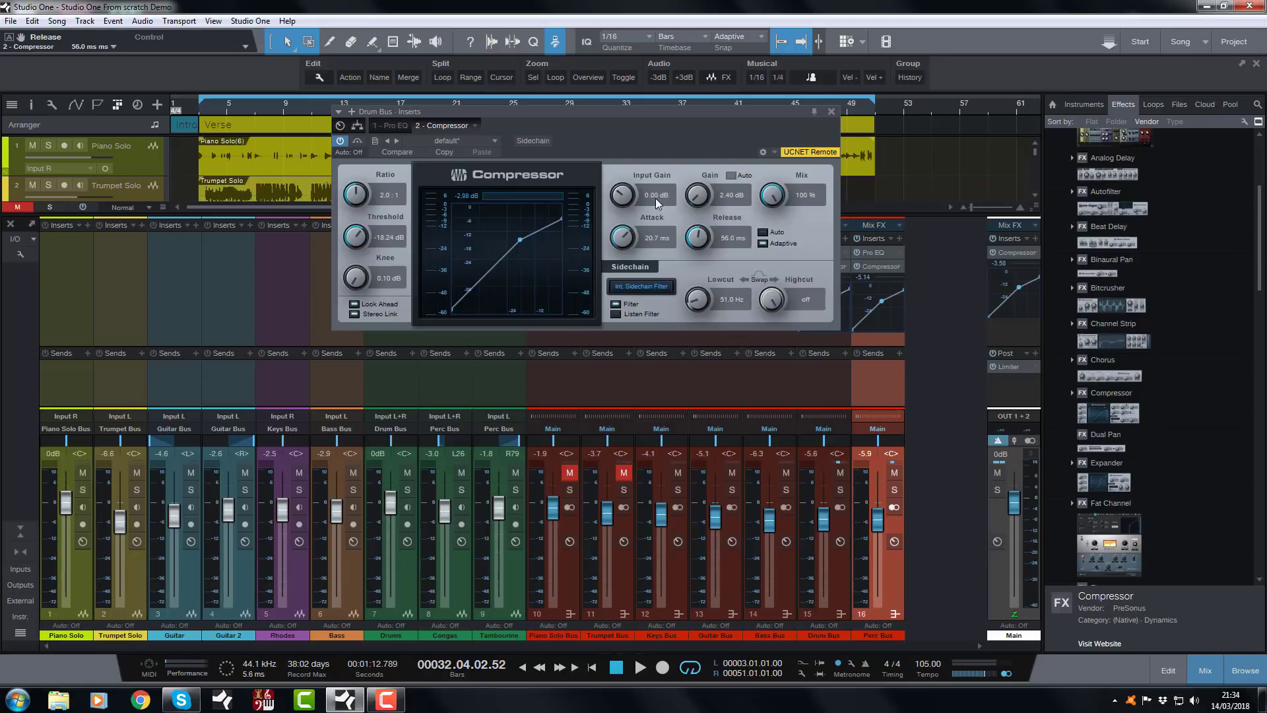
click(832, 112)
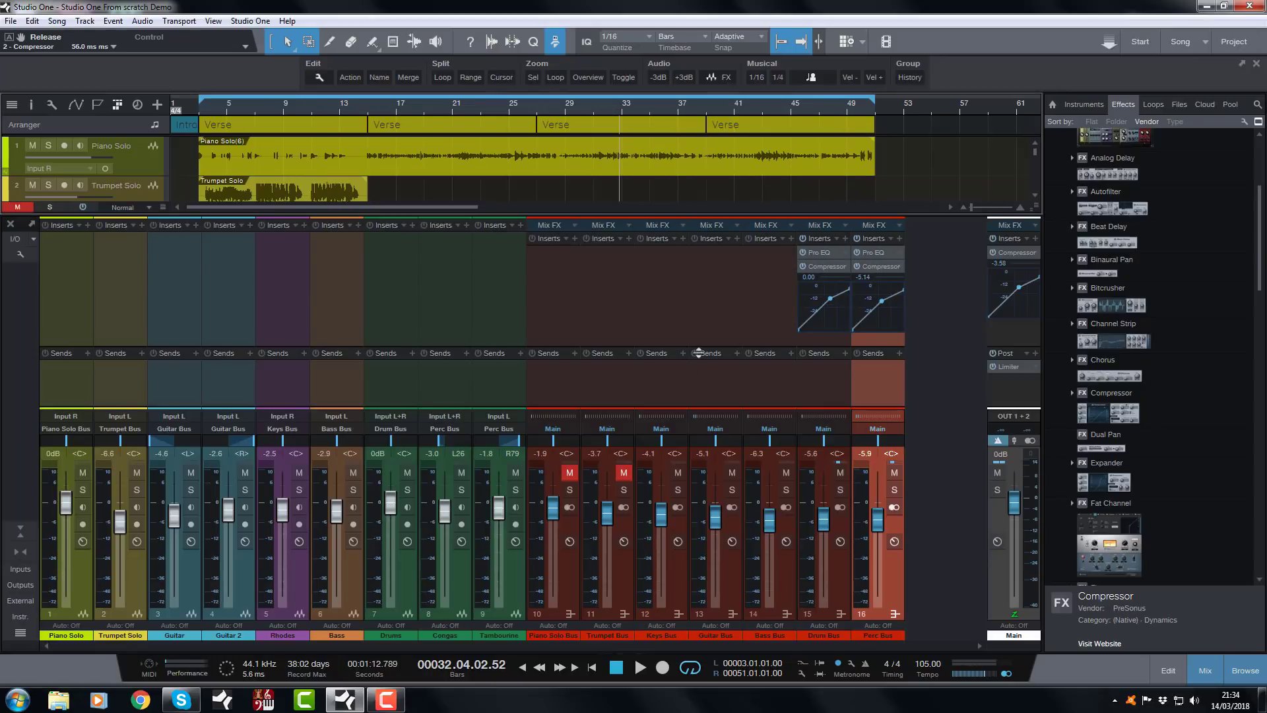